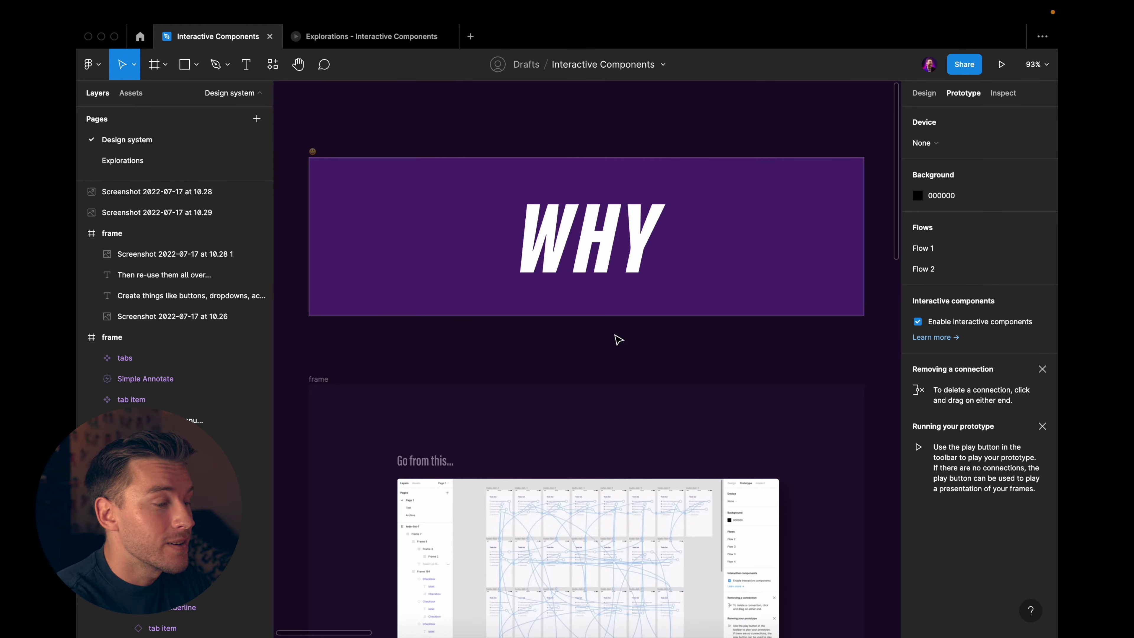
# Step: Hide the Figma interface so only the presentation canvas is visible
pyautogui.press('super+backslash')
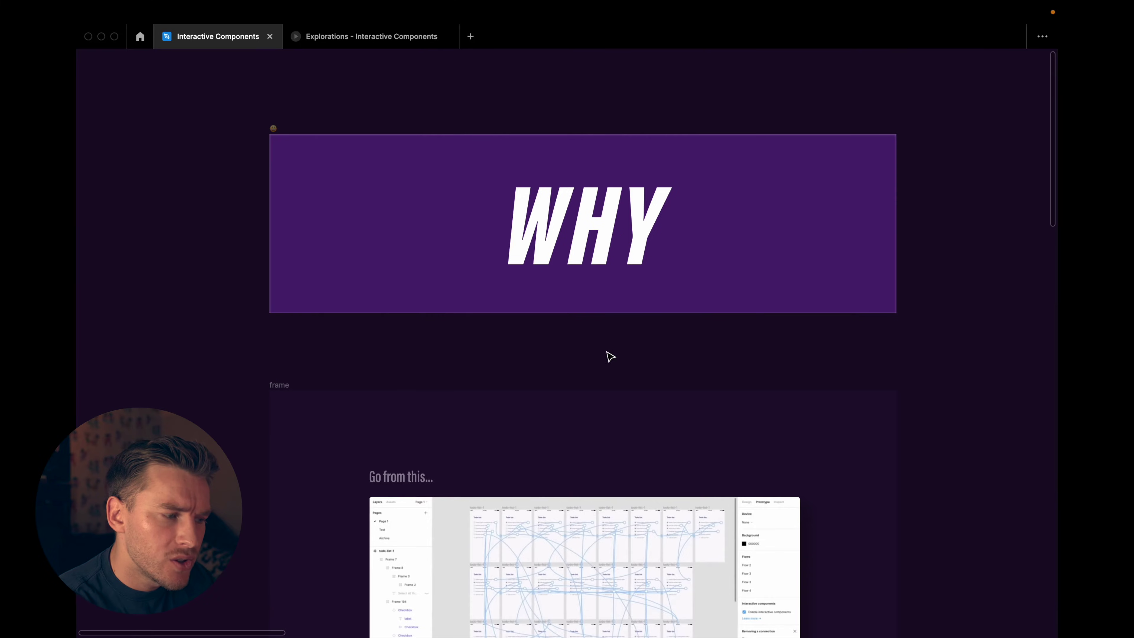
pyautogui.scroll(5, 611, 357)
pyautogui.scroll(-1, 611, 357)
pyautogui.scroll(4, 611, 357)
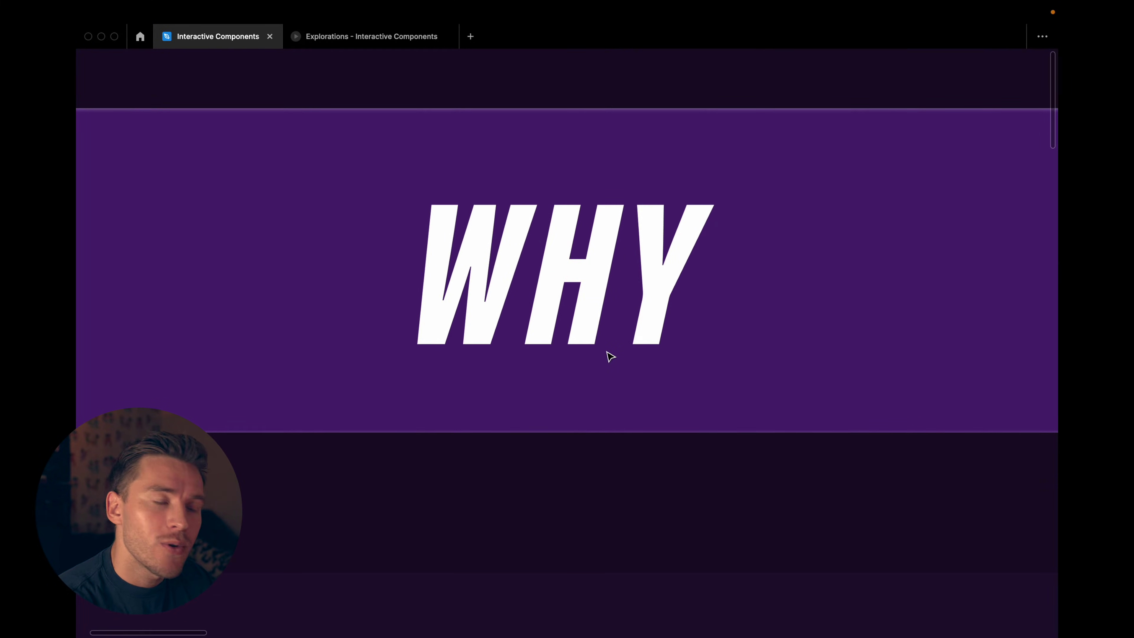
# Step: Step through the 'Go from this...' frame to the 'To this...' frame, revisiting the first once
pyautogui.press('n')
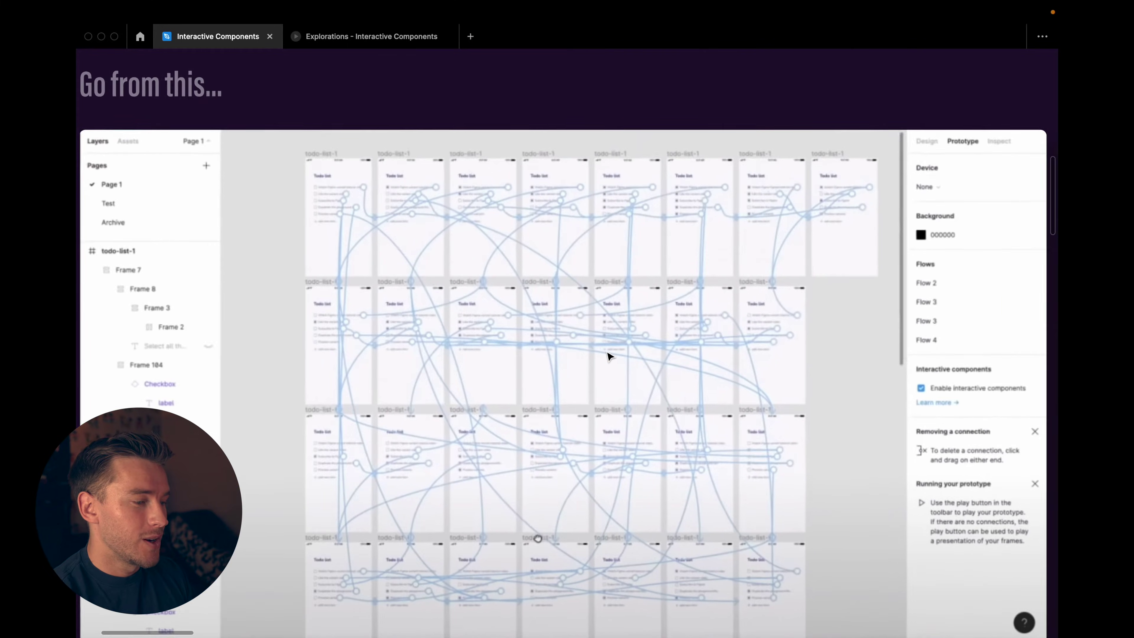
pyautogui.press('n')
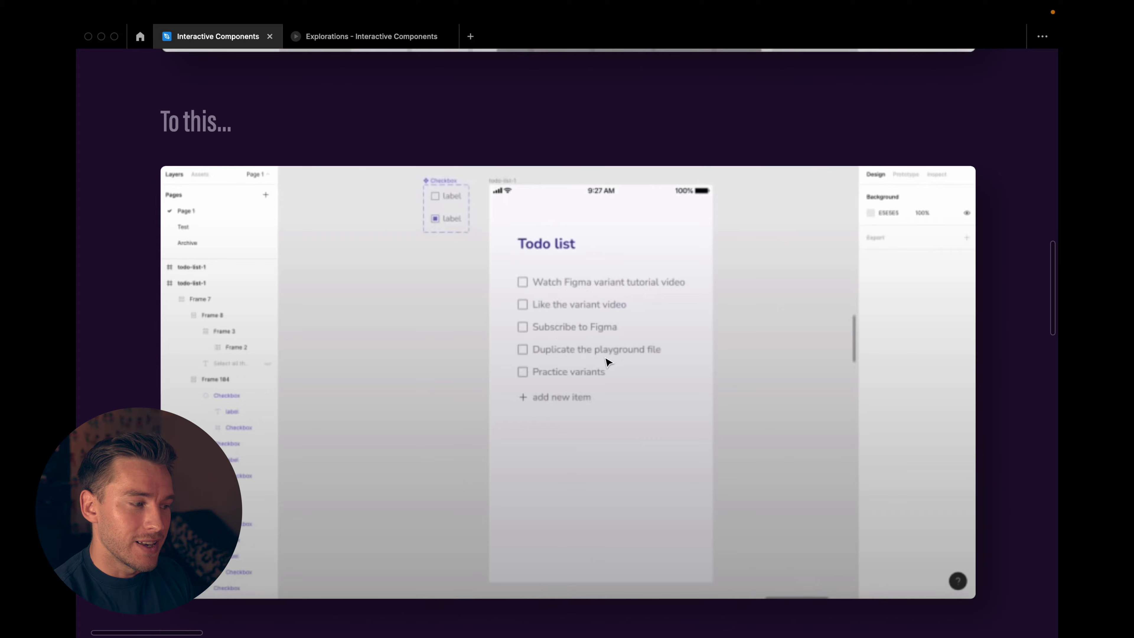
pyautogui.hotkey('shift', 'n')
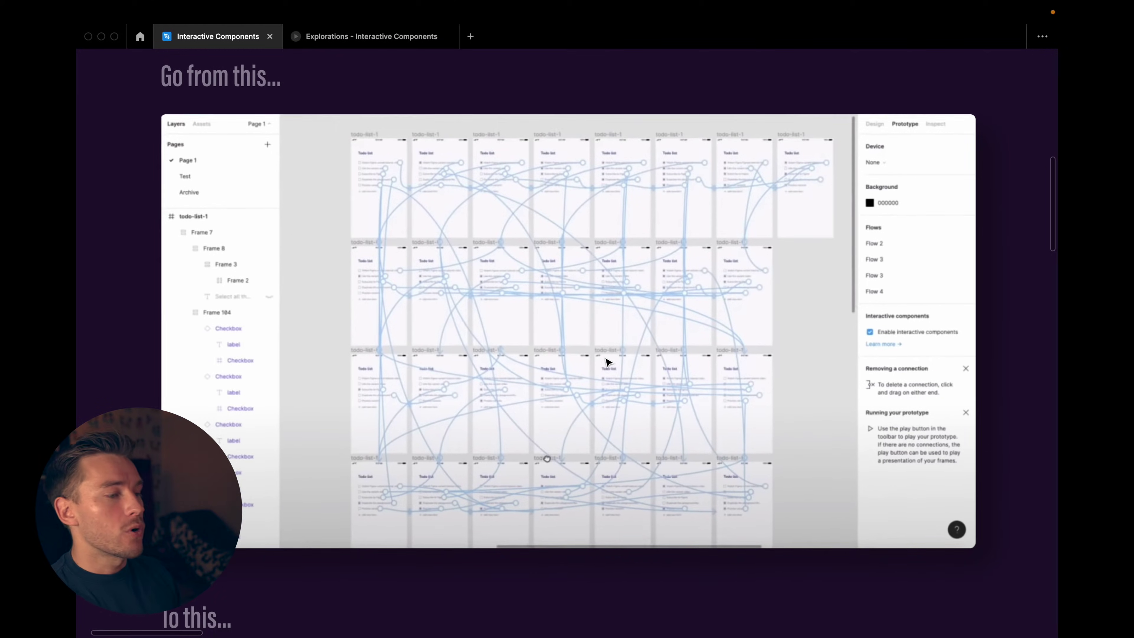
pyautogui.press('n')
pyautogui.scroll(-2, 609, 363)
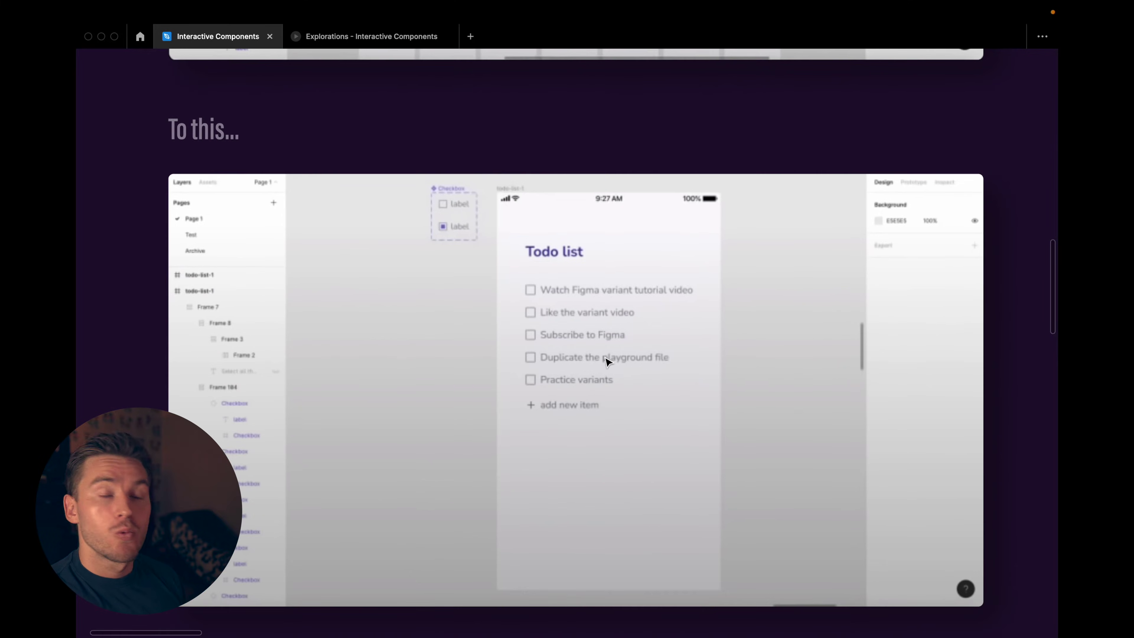
# Step: Scroll down past the buttons/tabs and 'Then re-use them all over...' slides to the interactive button frame
pyautogui.scroll(-12, 609, 363)
pyautogui.scroll(-4, 609, 362)
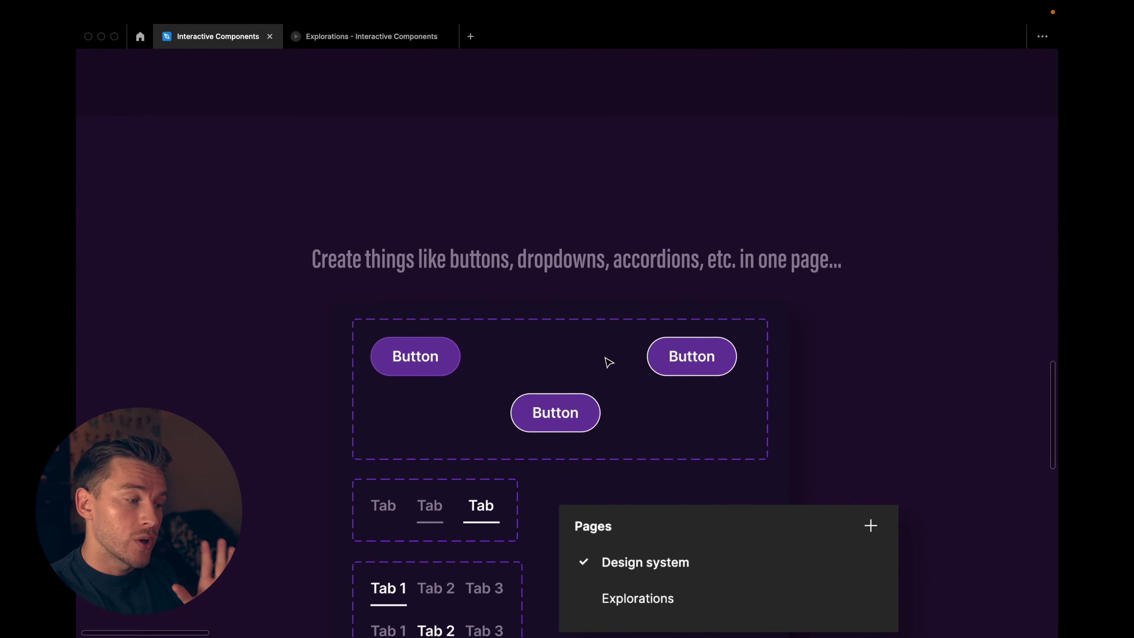
pyautogui.scroll(-2, 608, 362)
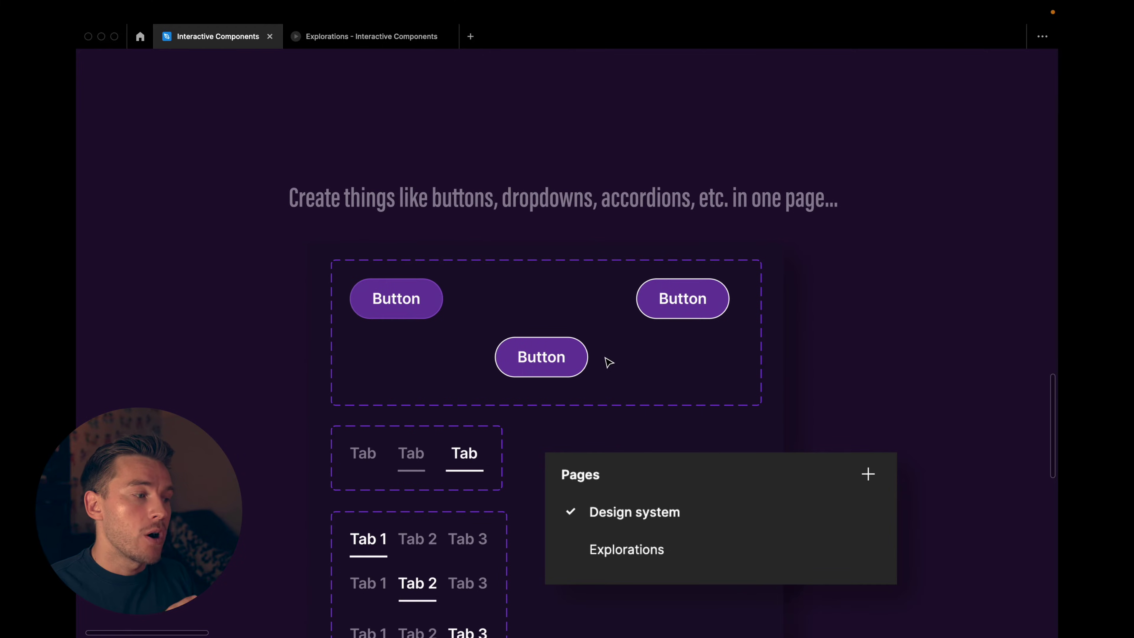
pyautogui.scroll(-2, 609, 362)
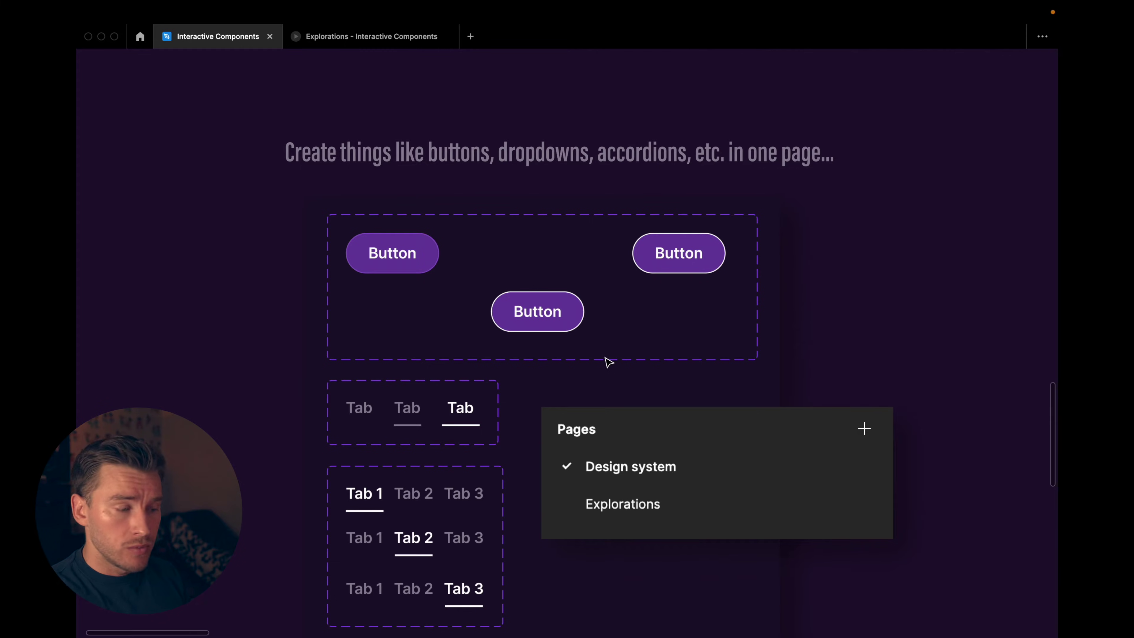
pyautogui.scroll(-3, 609, 362)
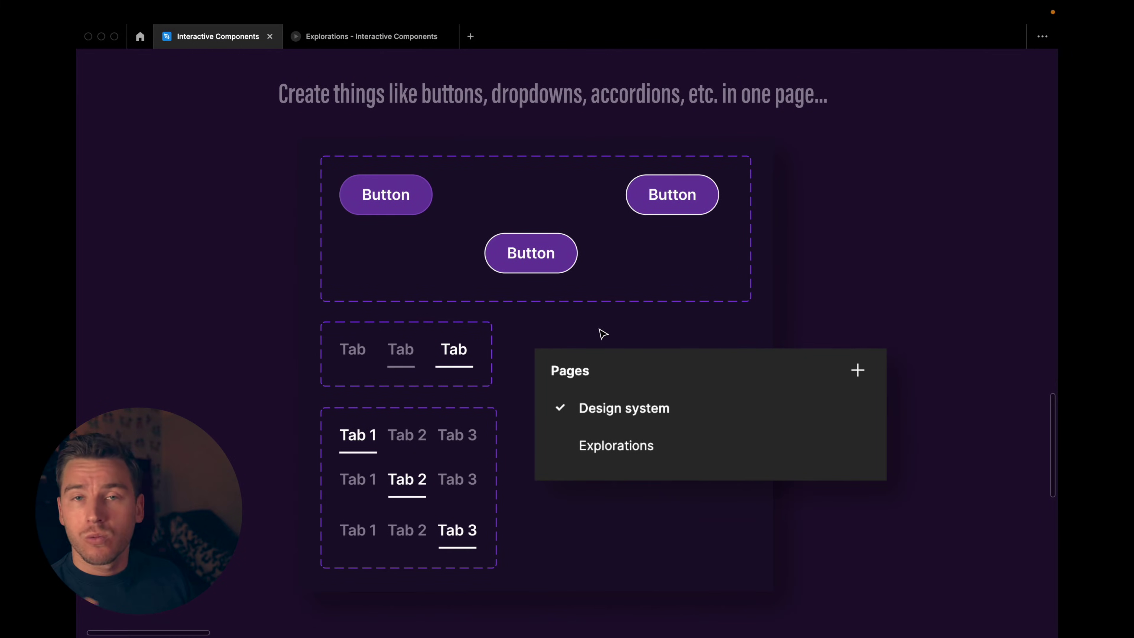
pyautogui.scroll(-10, 603, 334)
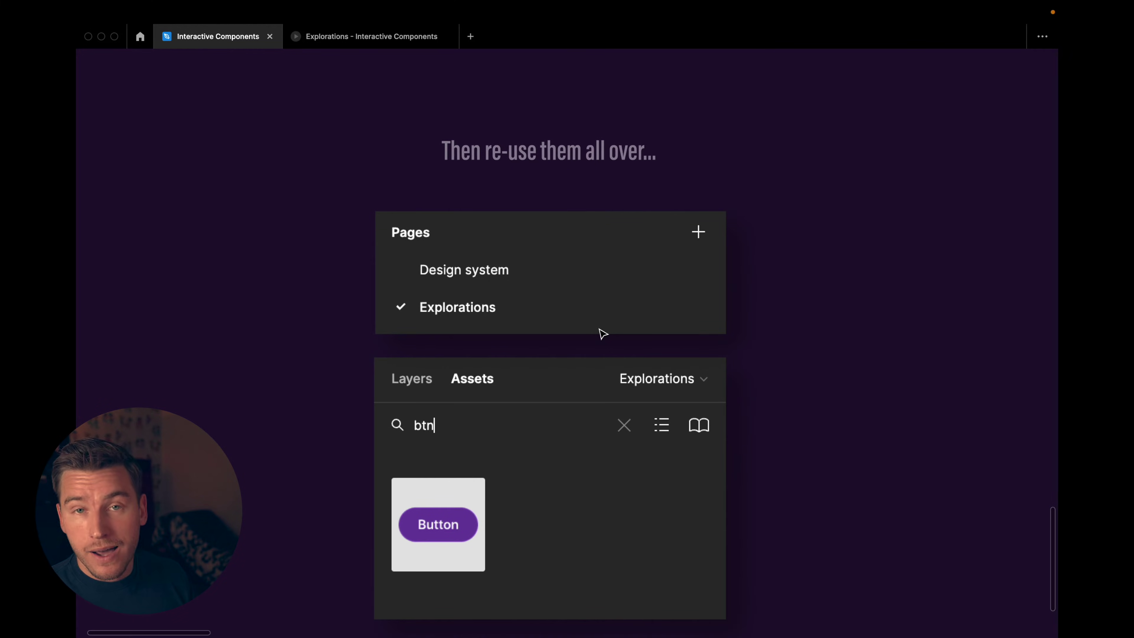
pyautogui.scroll(-3, 603, 333)
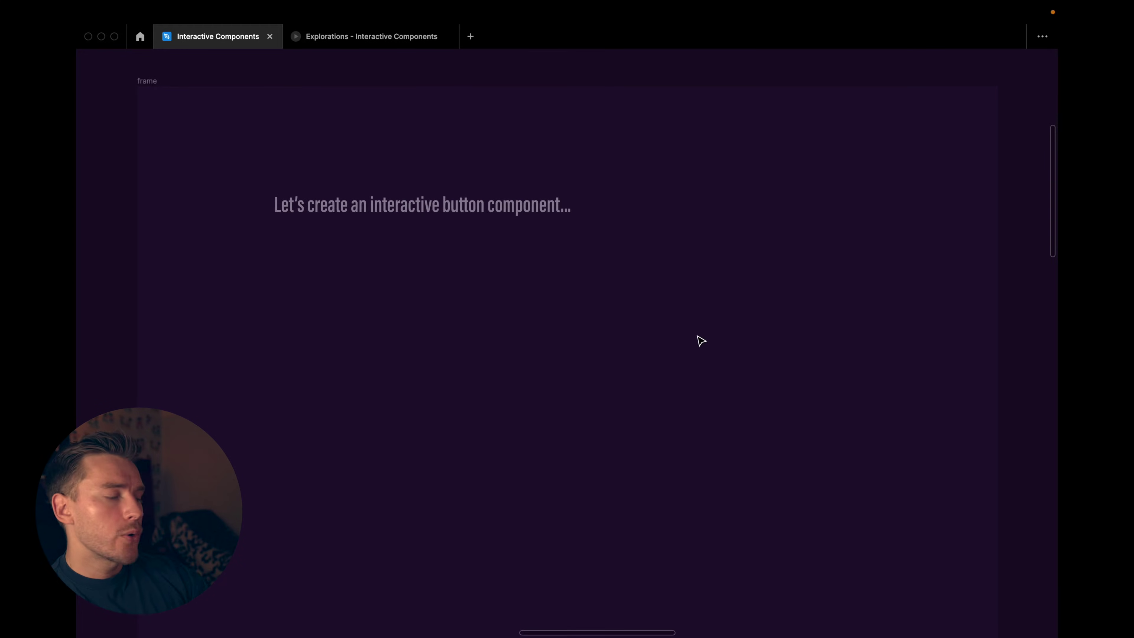
# Step: Add a 'Button' text label in the frame and wrap it in an auto-layout frame
pyautogui.hscroll(-4, 666, 335)
pyautogui.scroll(5, 650, 312)
pyautogui.press('t')
pyautogui.click(560, 277)
pyautogui.write('Button')
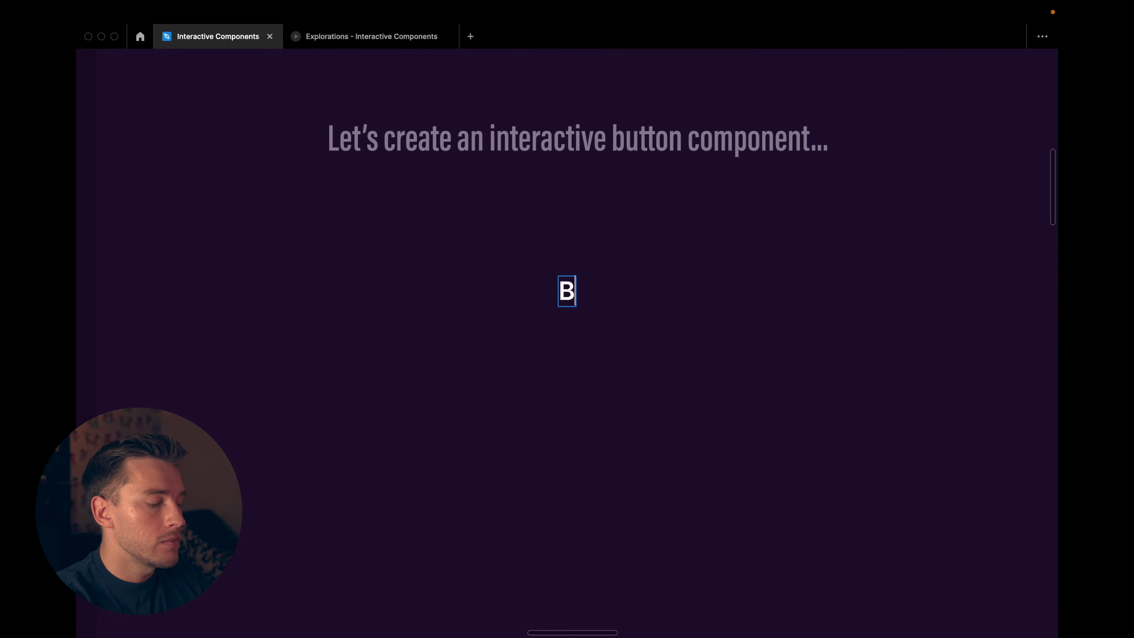
pyautogui.press('Escape')
pyautogui.hotkey('ctrl', '\\')
pyautogui.hotkey('shift', 'a')
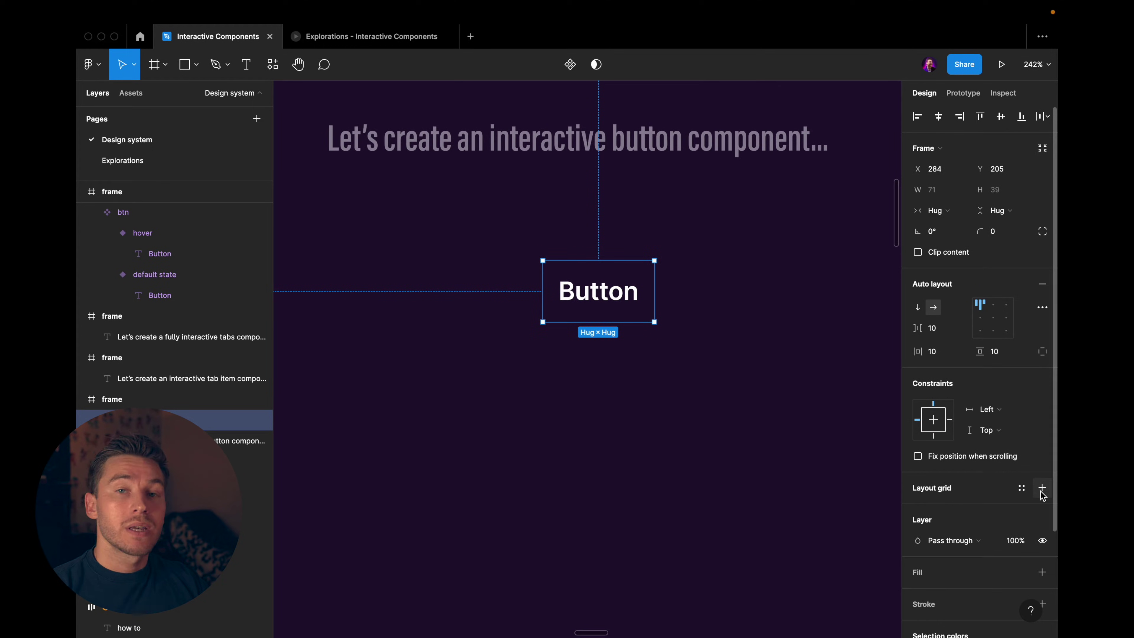
# Step: Give the button frame a purple 5F1D9D fill and a 40 corner radius
pyautogui.scroll(-3, 1043, 500)
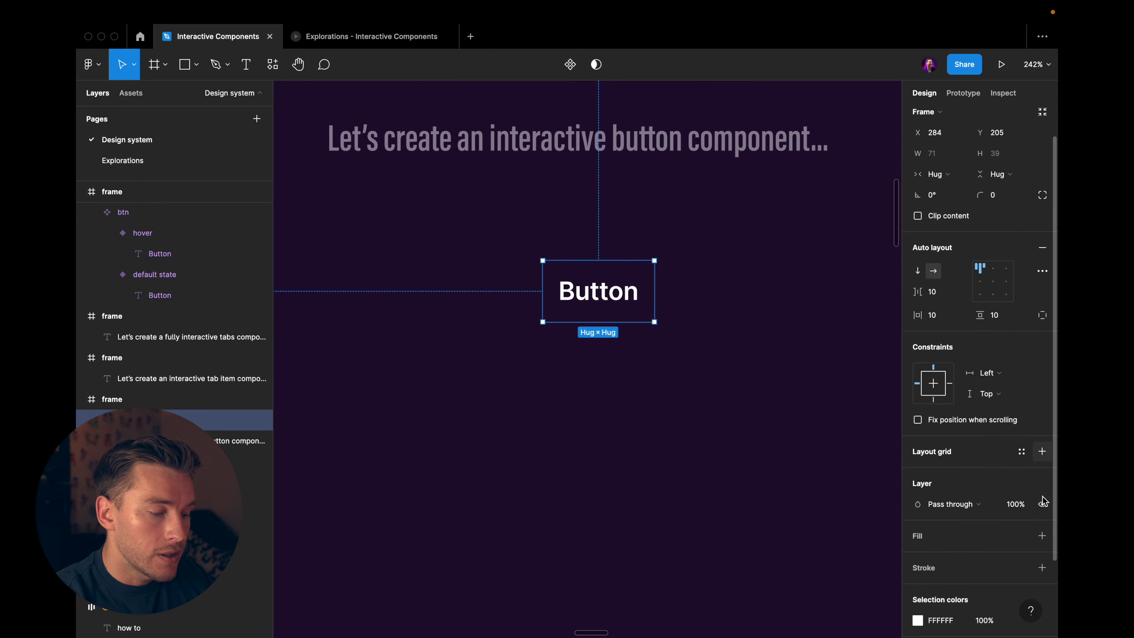
pyautogui.click(1042, 501)
pyautogui.click(918, 523)
pyautogui.moveTo(869, 376); pyautogui.dragTo(874, 383)
pyautogui.click(739, 284)
pyautogui.click(606, 277)
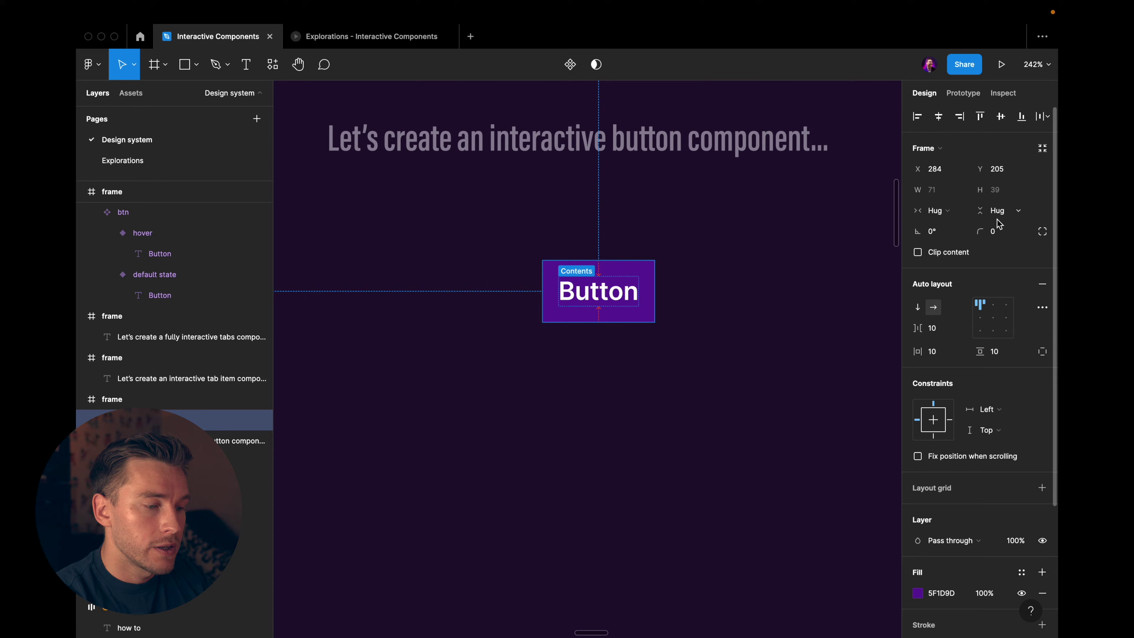
pyautogui.click(1000, 231)
pyautogui.hotkey('shift', 'Up')
pyautogui.hotkey('shift', 'Up')
pyautogui.hotkey('shift', 'Up')
pyautogui.hotkey('shift', 'Up')
# Step: Add a 5F1D9D purple stroke to the button
pyautogui.scroll(-3, 1025, 493)
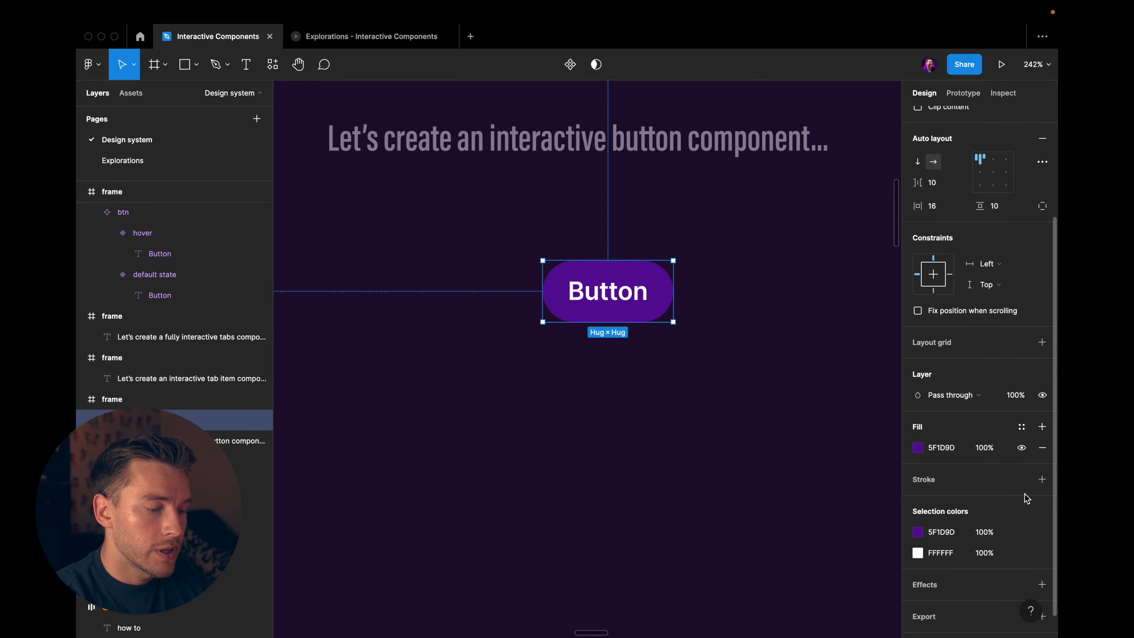
pyautogui.click(1042, 479)
pyautogui.click(918, 501)
pyautogui.click(962, 462)
pyautogui.scroll(2, 1001, 459)
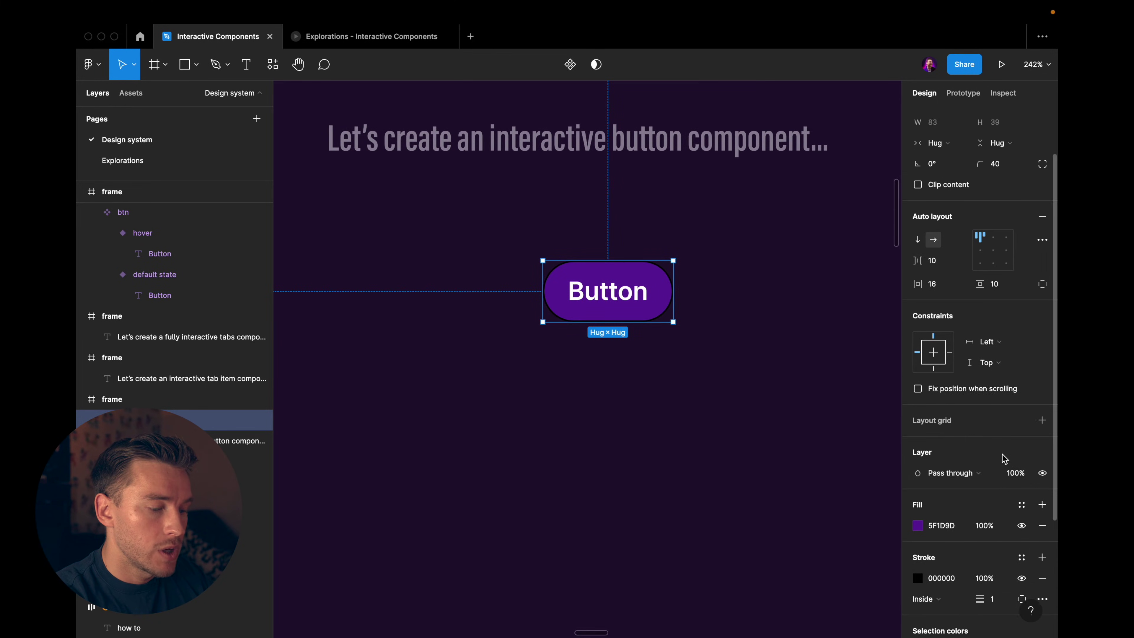
pyautogui.scroll(-1, 1000, 465)
pyautogui.click(943, 547)
pyautogui.write('5F1D9D')
pyautogui.press('Return')
pyautogui.click(918, 546)
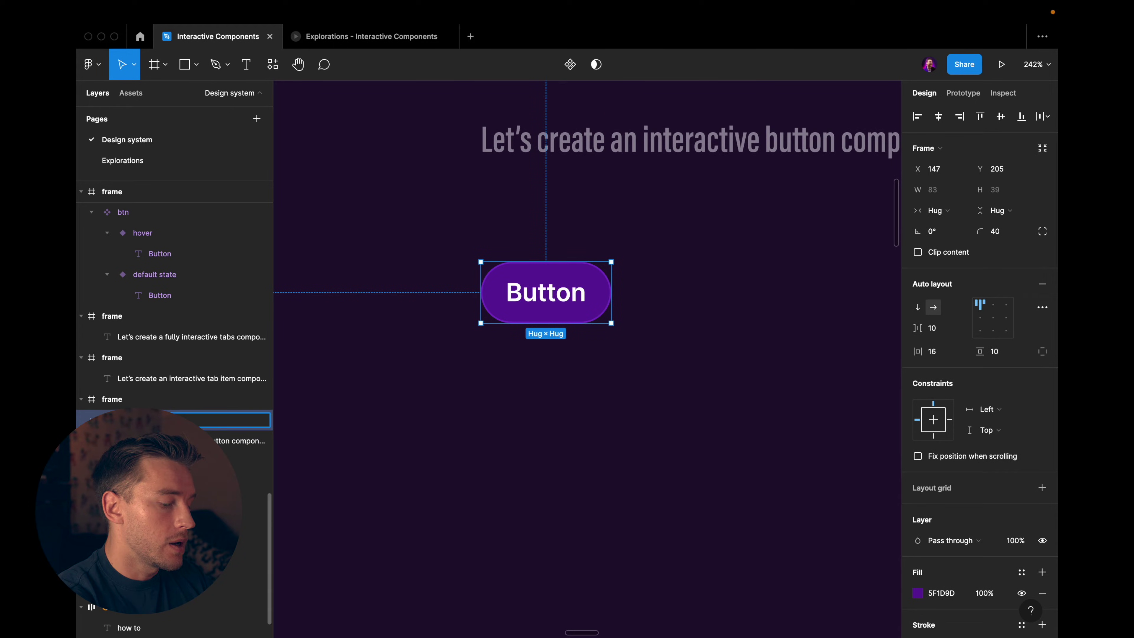
# Step: Duplicate the button to its right, set the copy to 50% opacity, and select both buttons
pyautogui.scroll(-3, 288, 443)
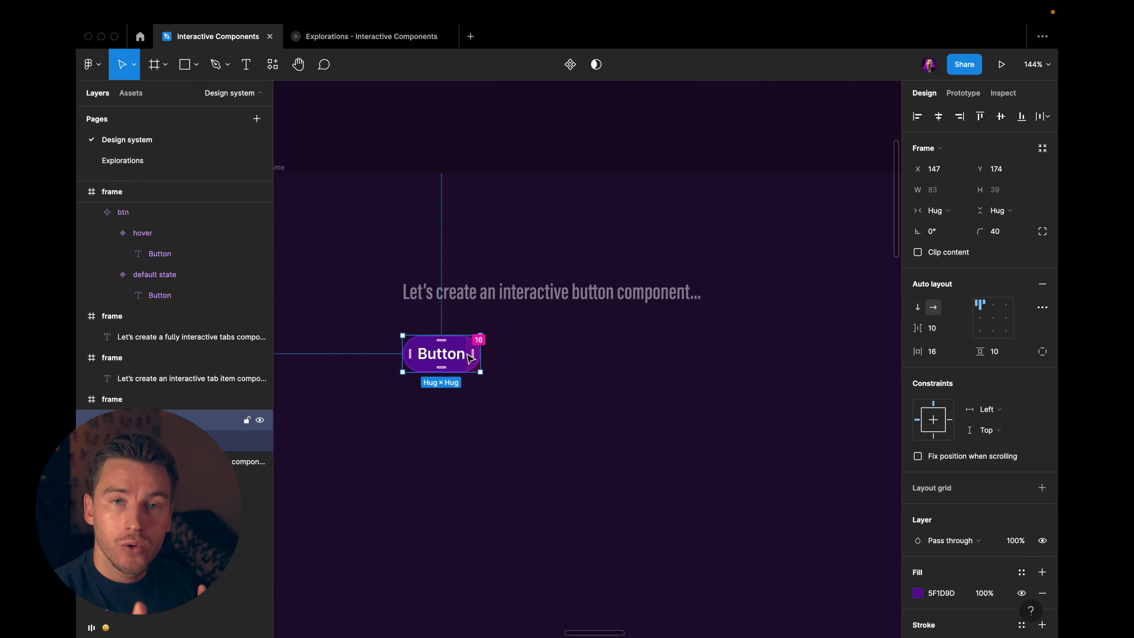
pyautogui.scroll(3, 429, 371)
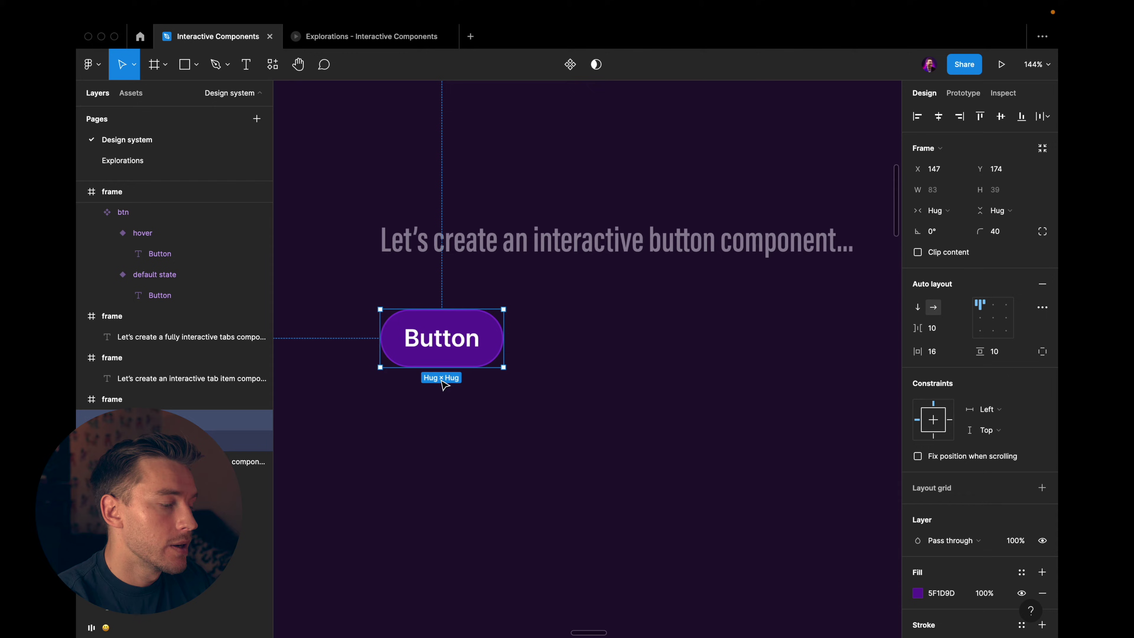
pyautogui.moveTo(443, 354); pyautogui.dragTo(591, 333)
pyautogui.scroll(3, 608, 334)
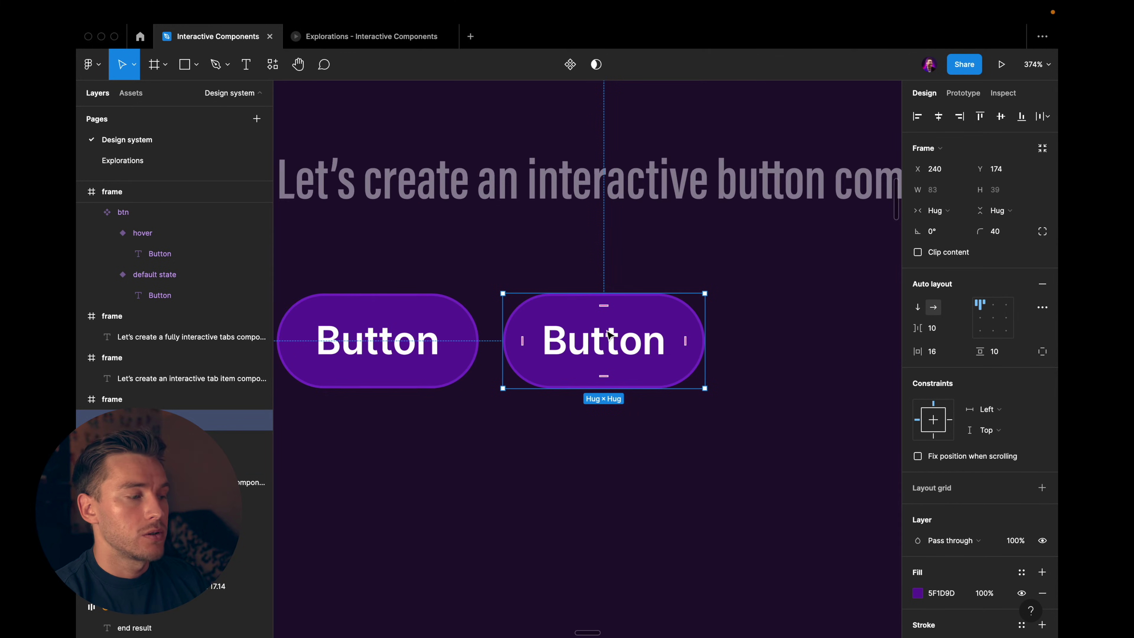
pyautogui.scroll(-3, 609, 334)
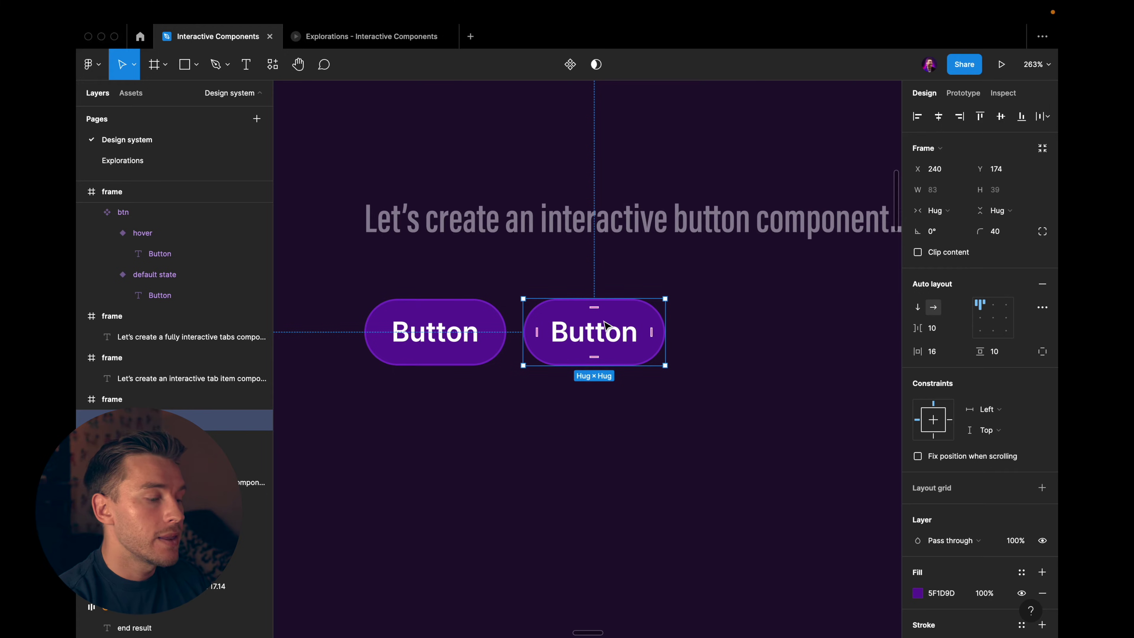
pyautogui.scroll(2, 608, 334)
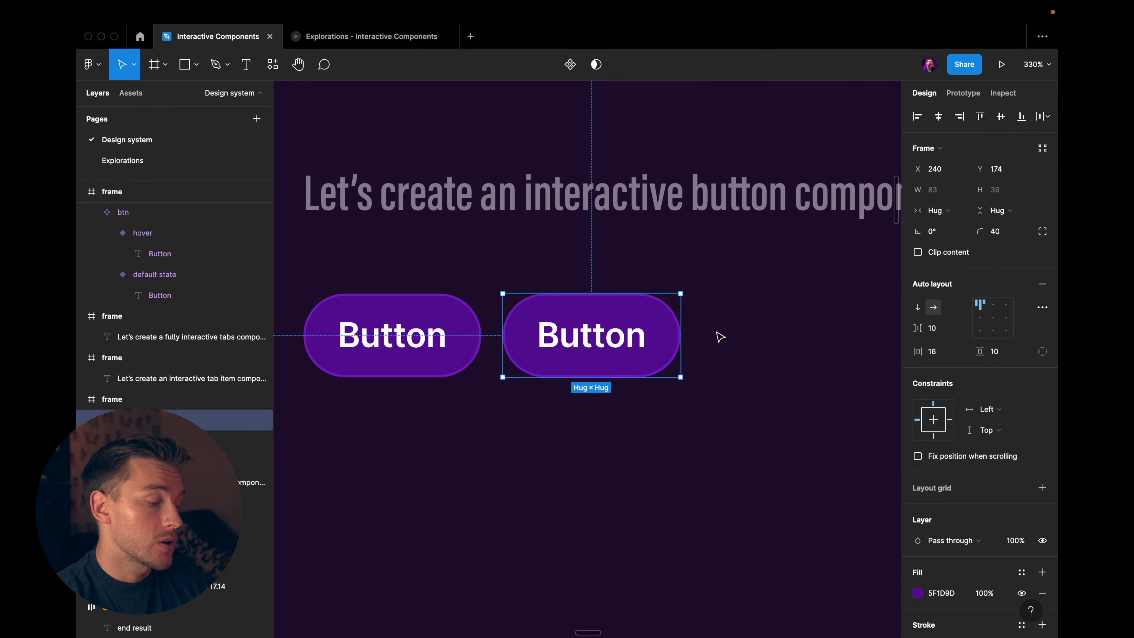
pyautogui.press('5')
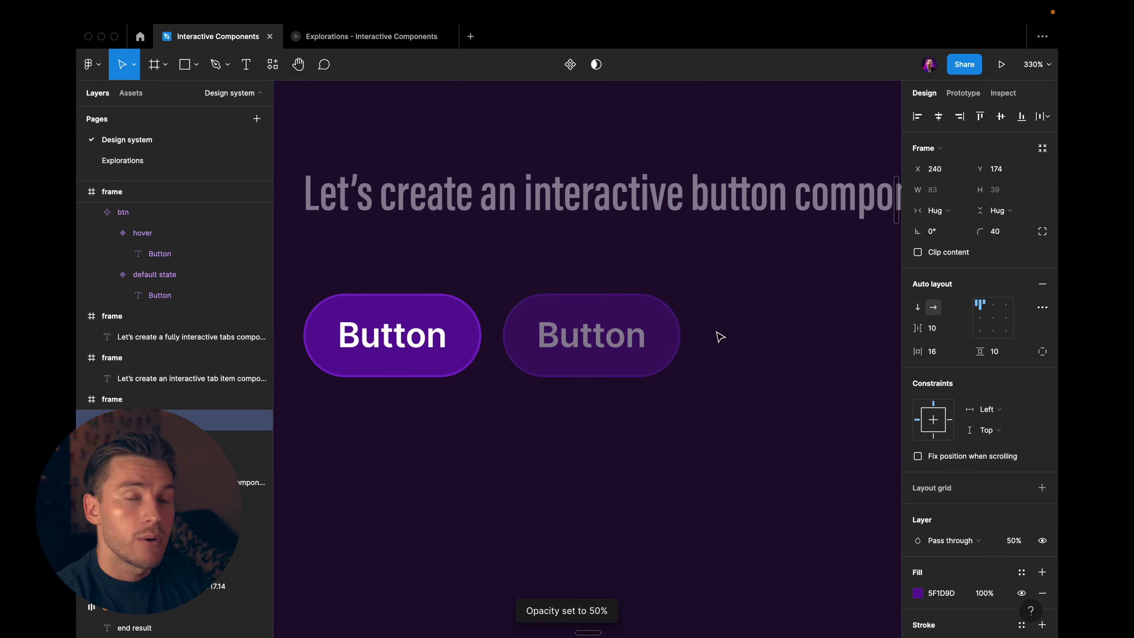
pyautogui.scroll(-2, 720, 336)
pyautogui.moveTo(758, 399); pyautogui.dragTo(420, 299)
# Step: Combine the buttons into a component and drop a Component 1 instance below them
pyautogui.click(558, 64)
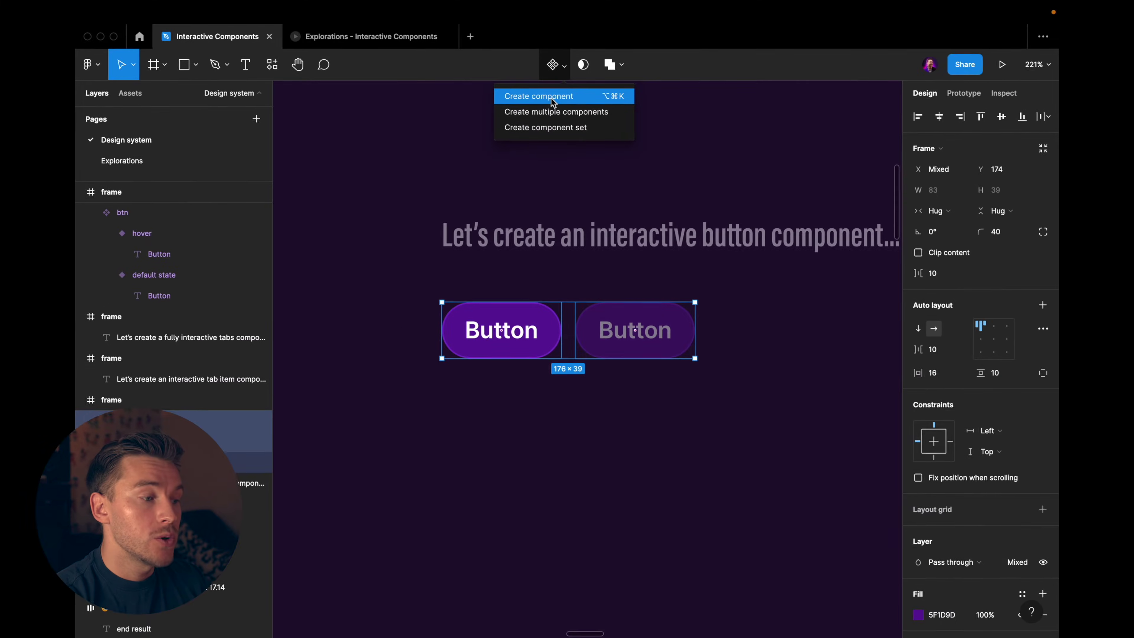
pyautogui.click(534, 161)
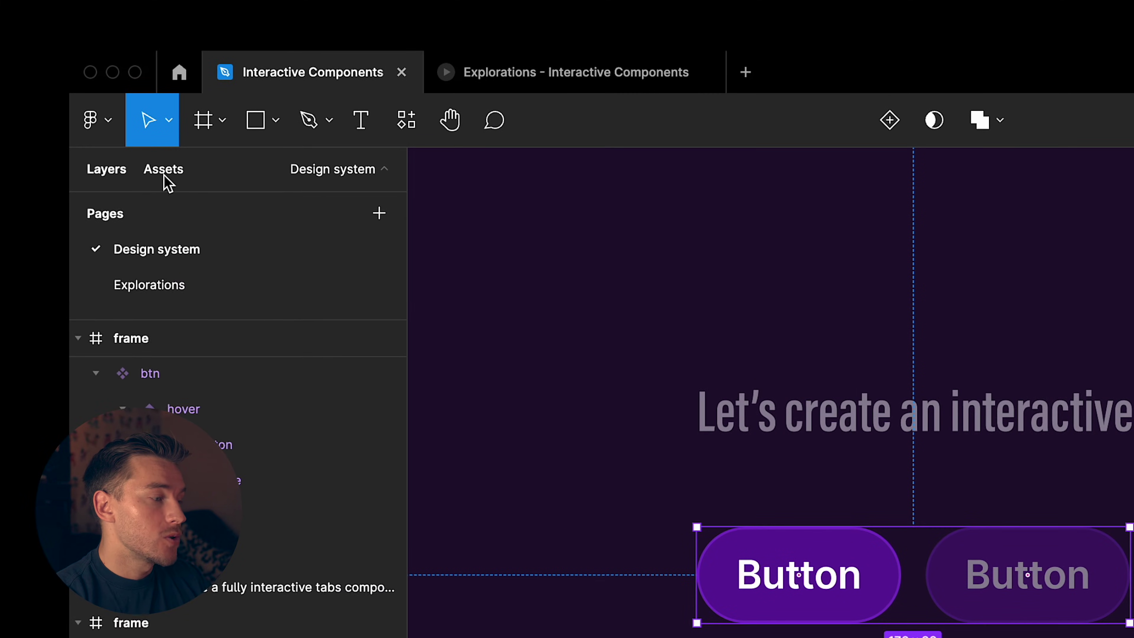
pyautogui.click(159, 161)
pyautogui.write('compone')
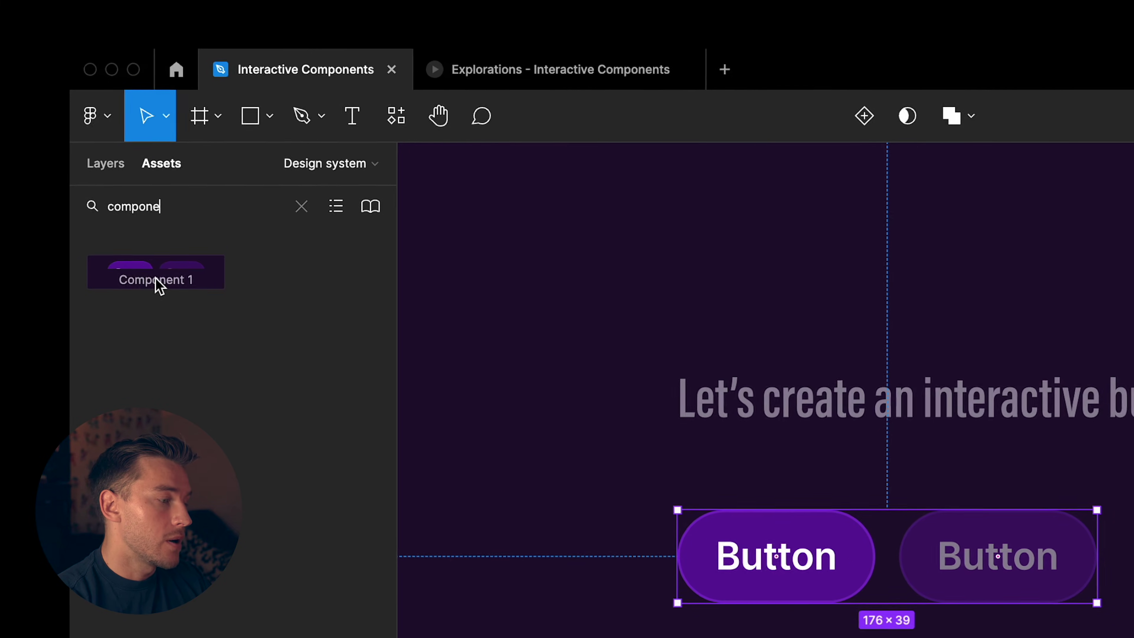
pyautogui.moveTo(160, 286); pyautogui.dragTo(680, 637)
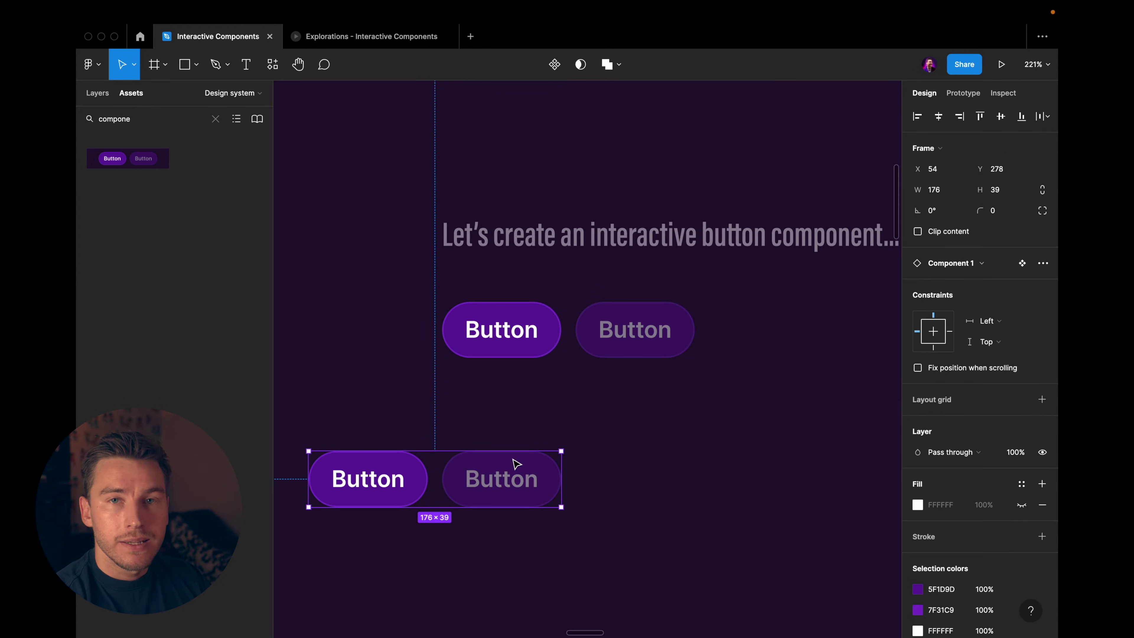
# Step: Delete the stray instance and undo the component, leaving two separate button frames selected
pyautogui.press('Delete')
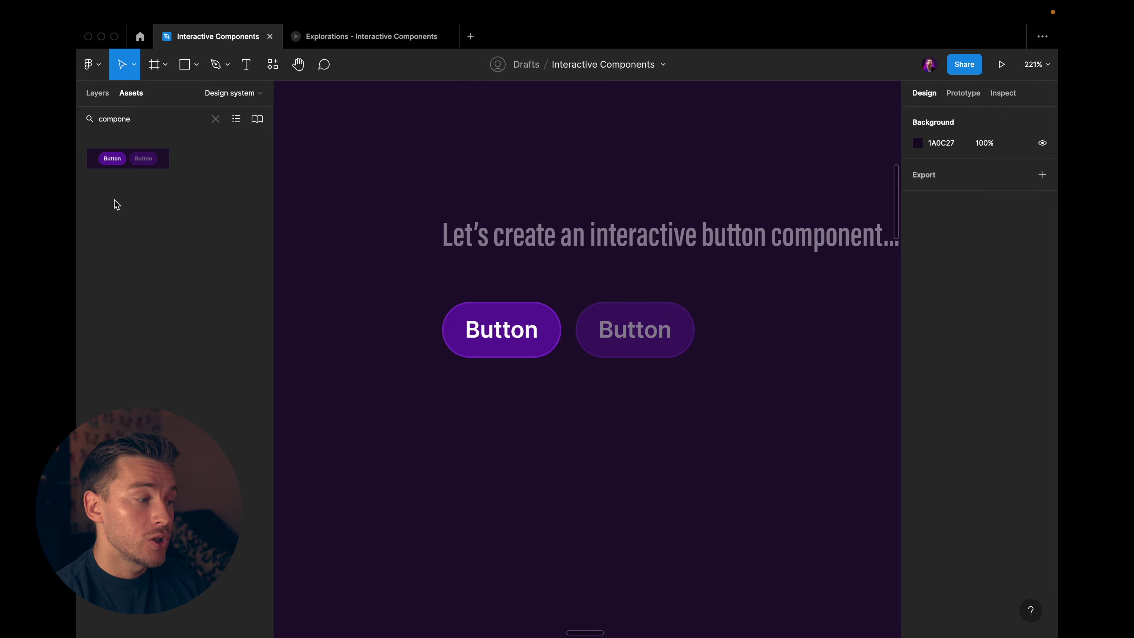
pyautogui.click(98, 93)
pyautogui.click(616, 317)
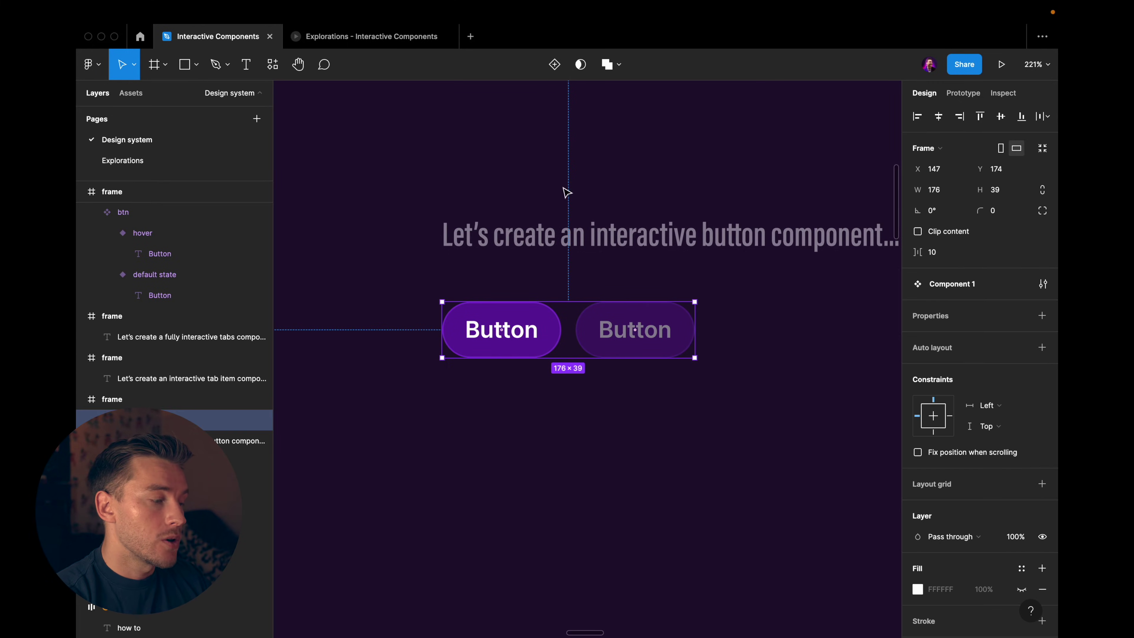
pyautogui.press('super+z')
pyautogui.press('super+z')
pyautogui.press('super+z')
pyautogui.press('super+z')
pyautogui.press('super+z')
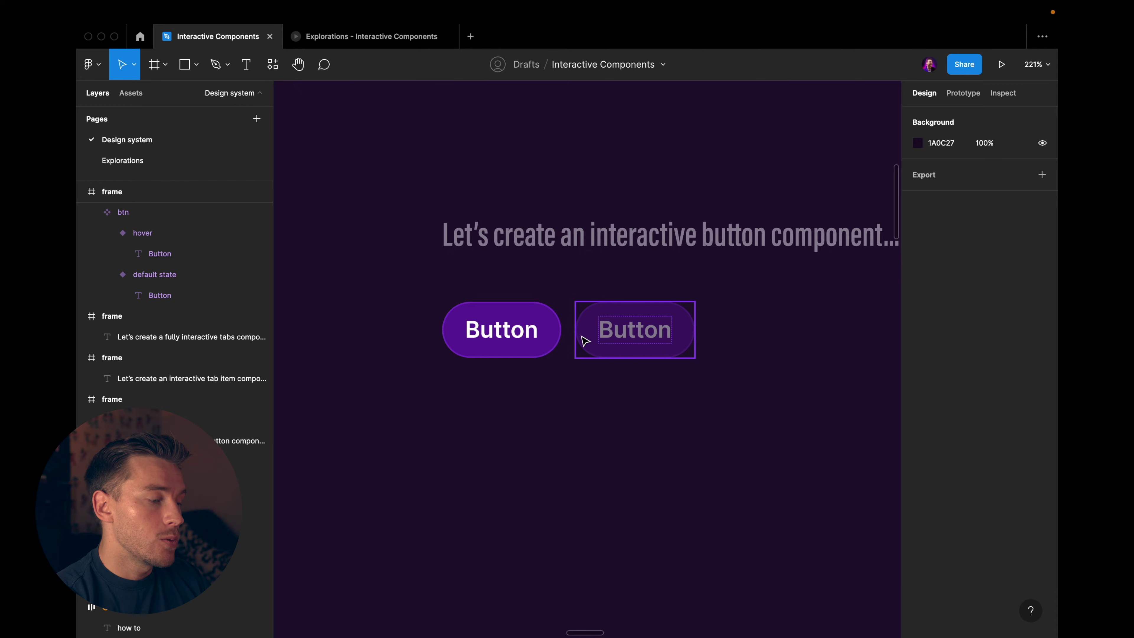
pyautogui.moveTo(769, 444); pyautogui.dragTo(447, 297)
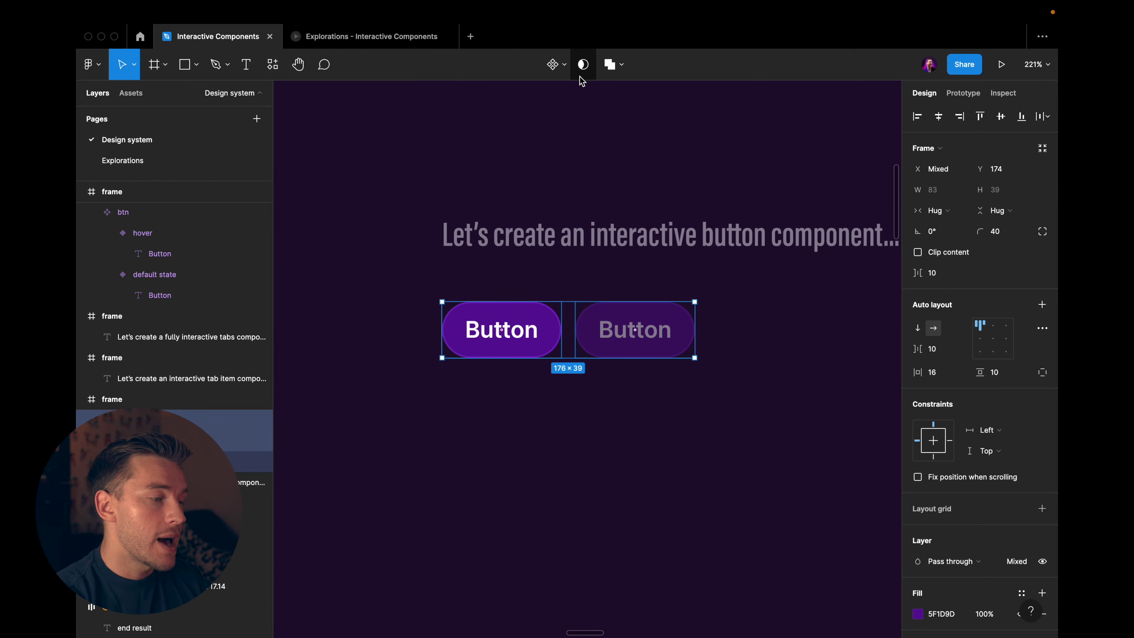
pyautogui.click(562, 65)
# Step: Make a component set and link the left variant to the right variant while hovering
pyautogui.click(570, 128)
pyautogui.scroll(3, 647, 333)
pyautogui.click(564, 347)
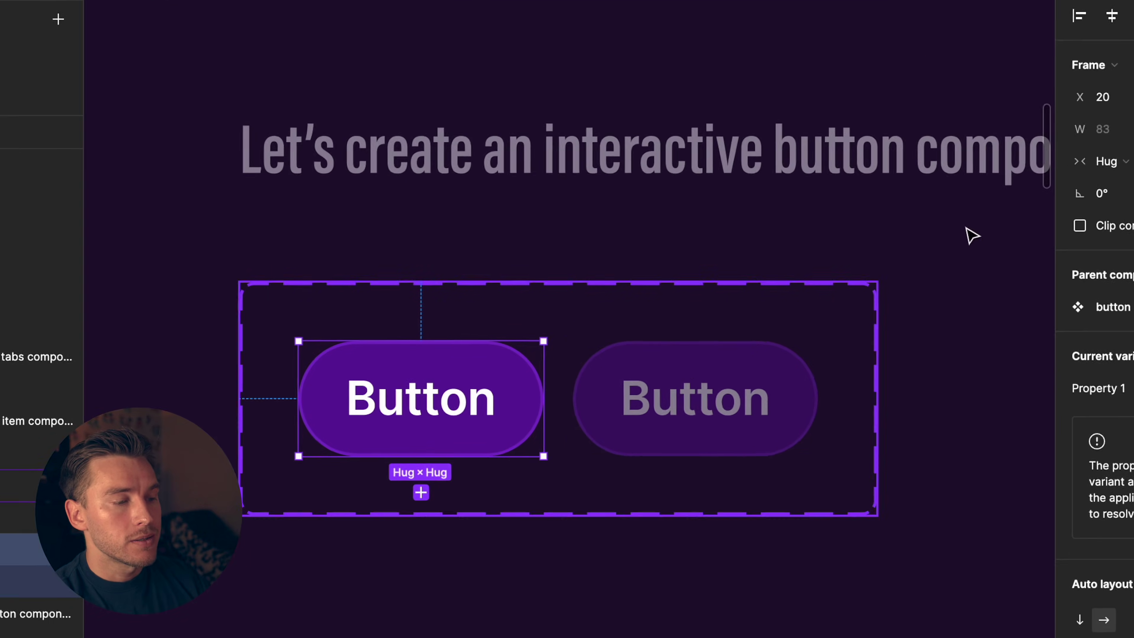
pyautogui.hotkey('shift', 'e')
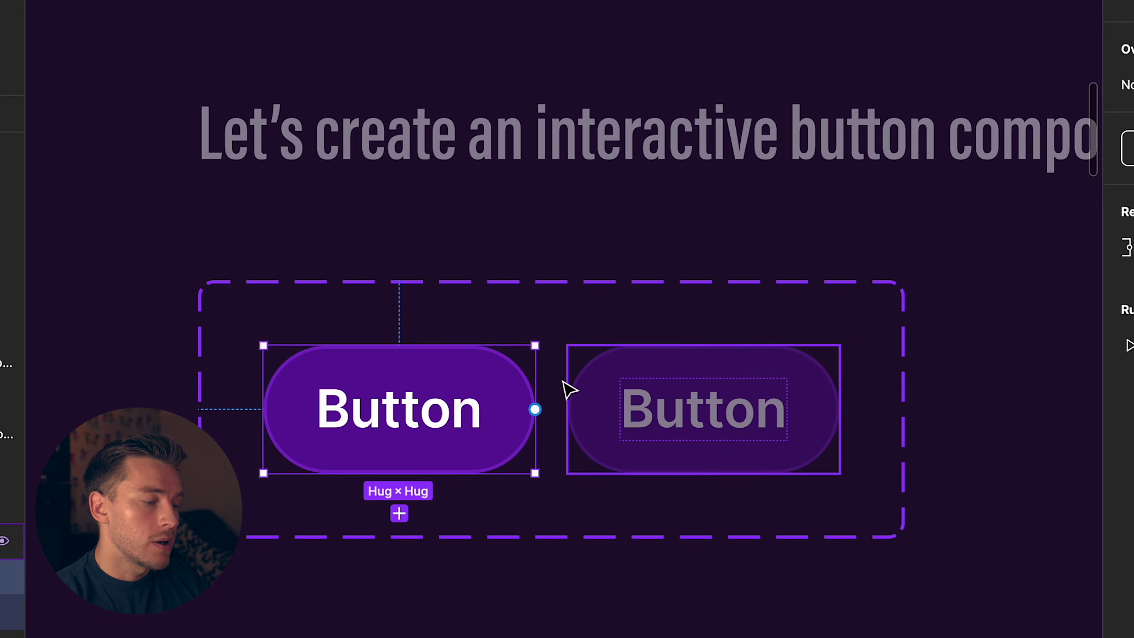
pyautogui.moveTo(536, 409); pyautogui.dragTo(600, 417)
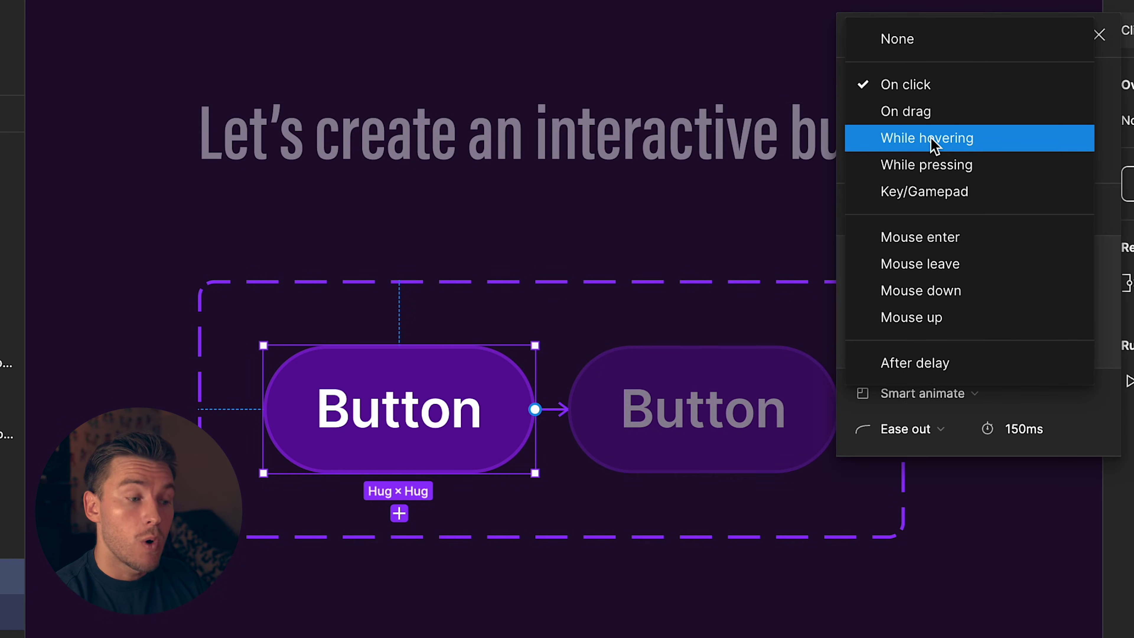
pyautogui.click(935, 142)
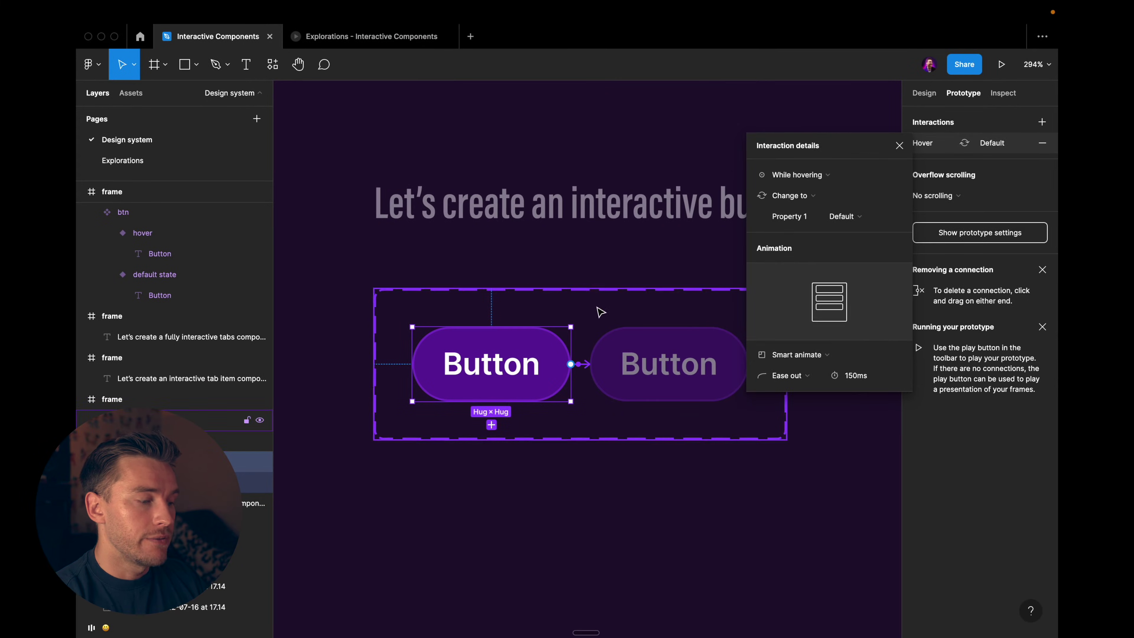
pyautogui.click(601, 312)
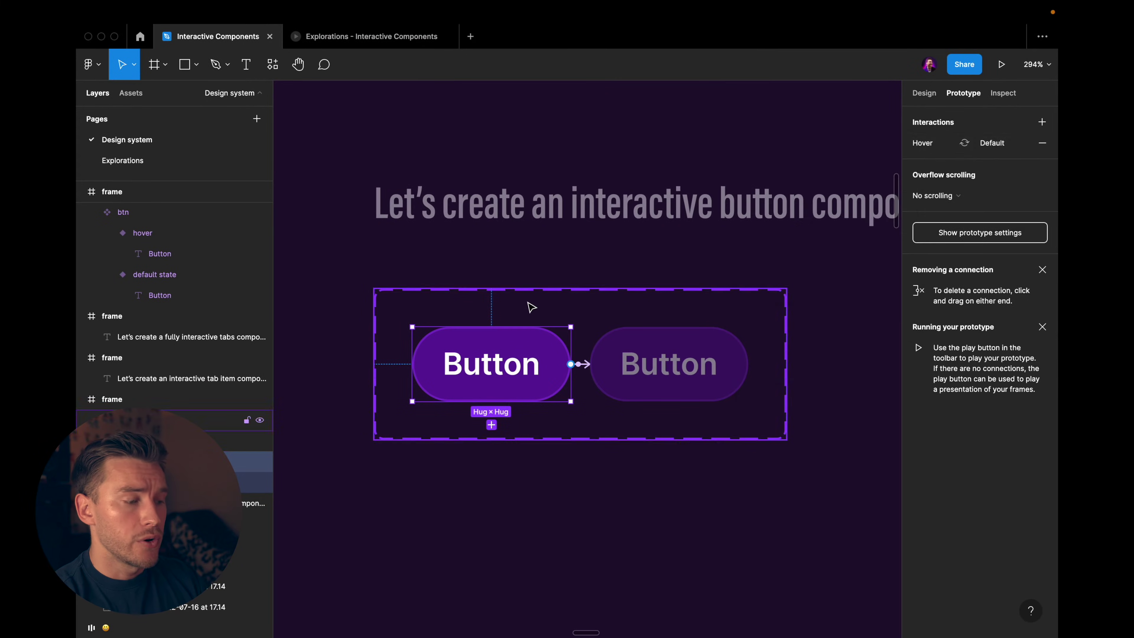
# Step: Rename Property 1 to State and set the right variant's State to Hover
pyautogui.click(540, 301)
pyautogui.click(924, 92)
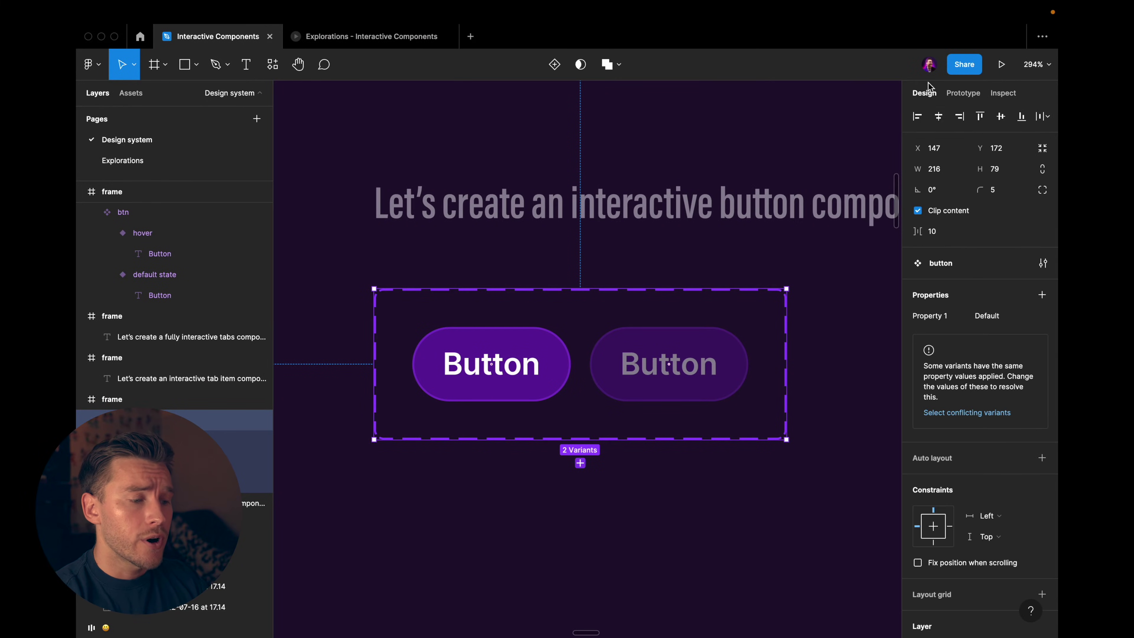
pyautogui.doubleClick(938, 315)
pyautogui.write('State')
pyautogui.press('Return')
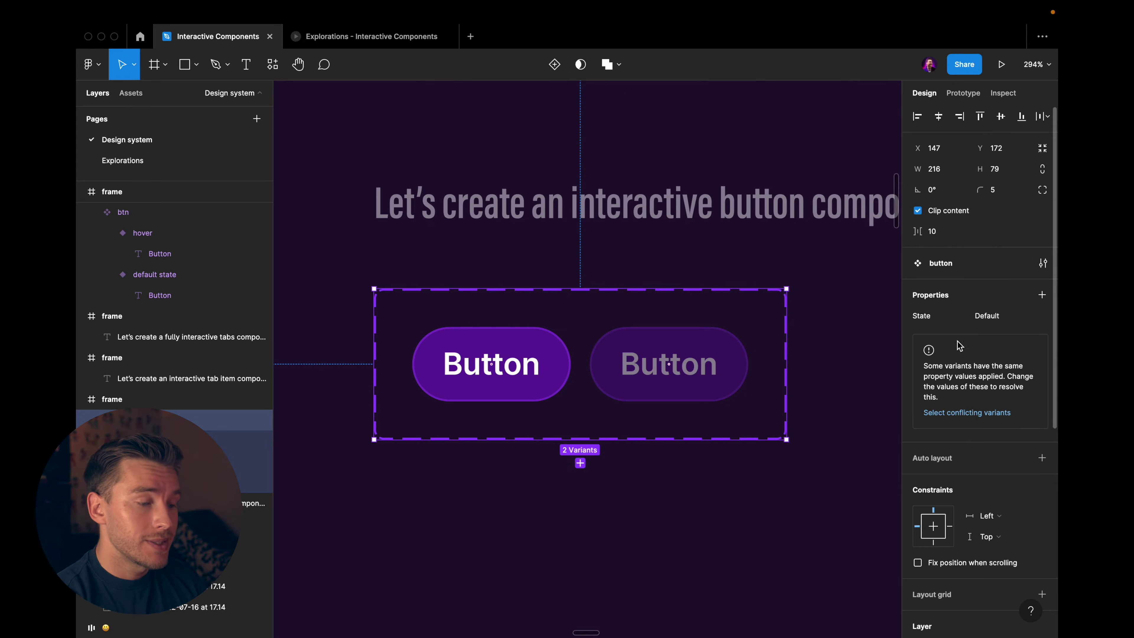
pyautogui.click(490, 369)
pyautogui.click(688, 356)
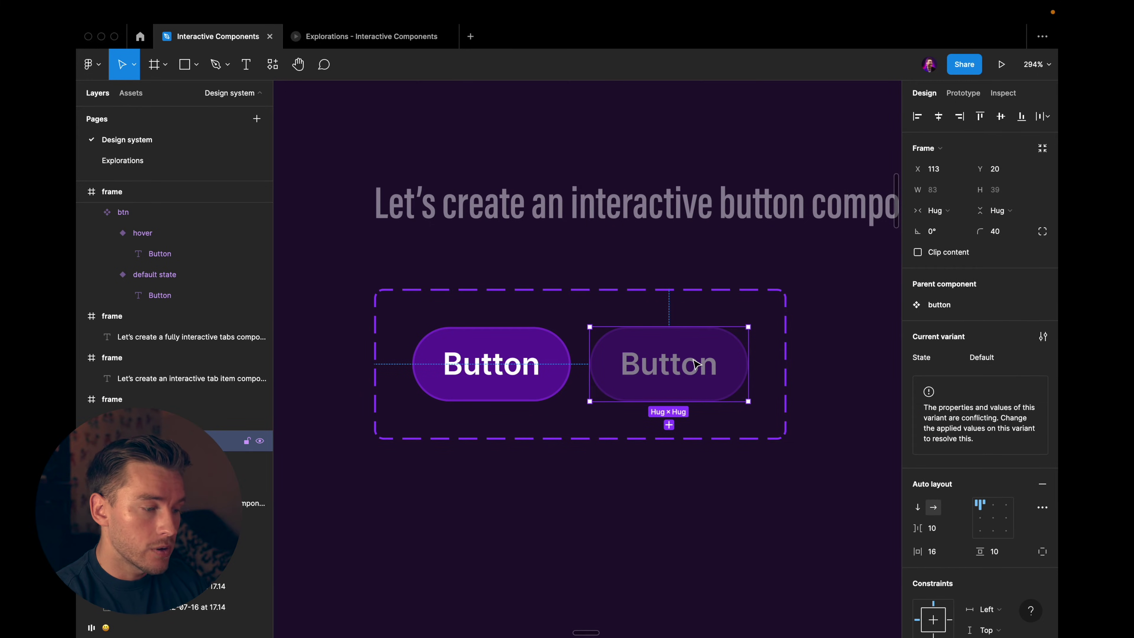
pyautogui.click(980, 357)
pyautogui.write('Hover')
# Step: Give the Hover variant a Mouse leave interaction that changes back to Default
pyautogui.click(829, 379)
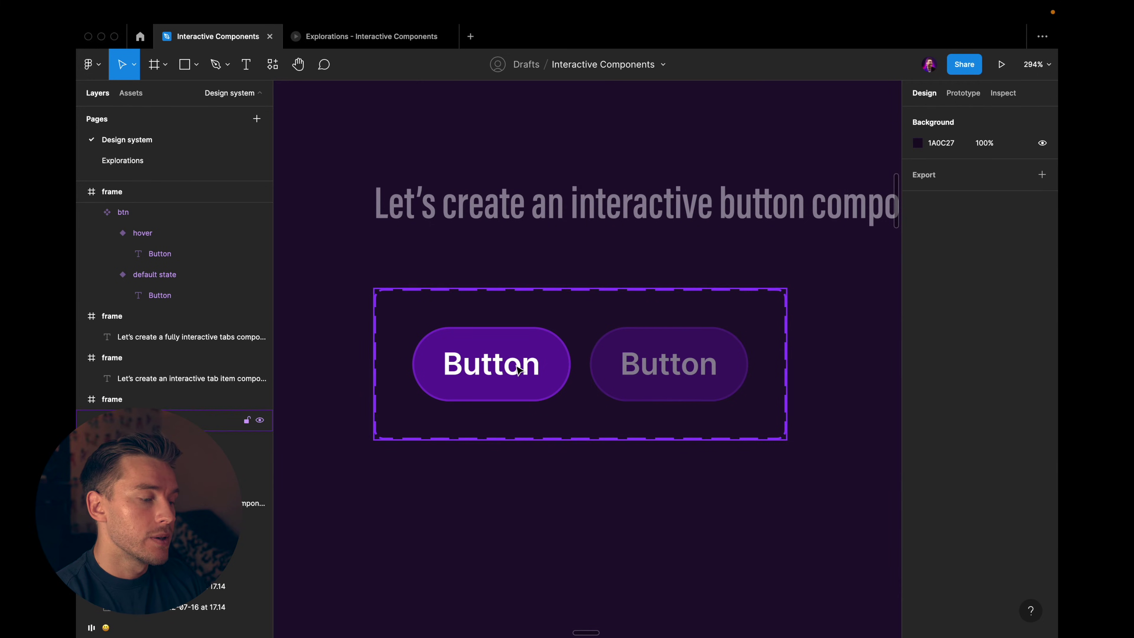
pyautogui.doubleClick(518, 366)
pyautogui.click(965, 94)
pyautogui.click(585, 365)
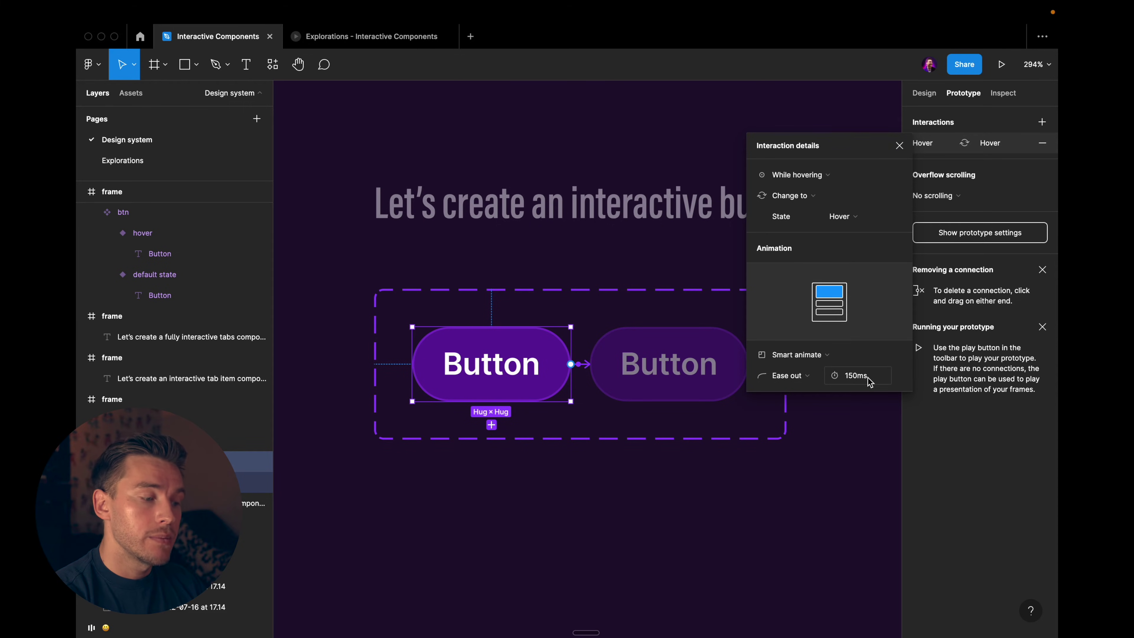
pyautogui.click(662, 377)
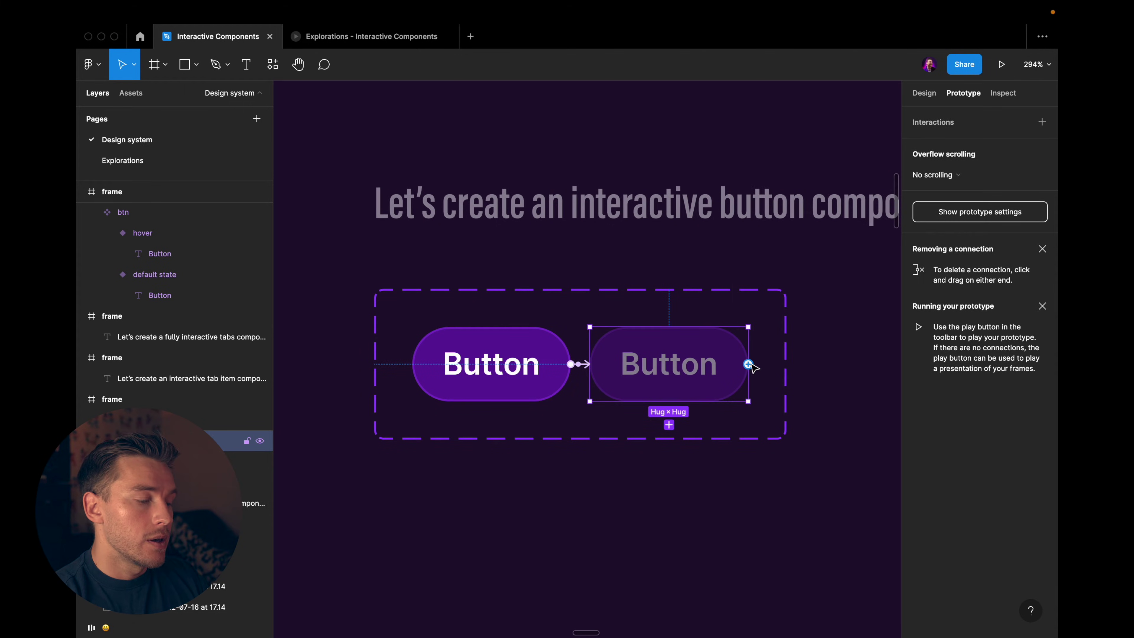
pyautogui.click(578, 364)
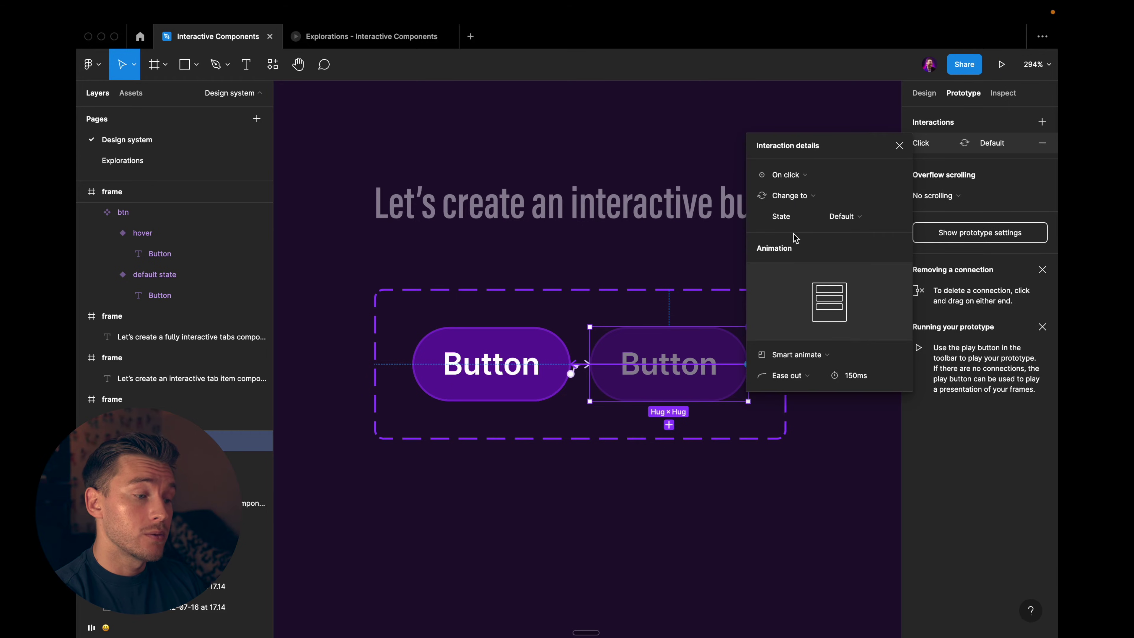
pyautogui.click(788, 174)
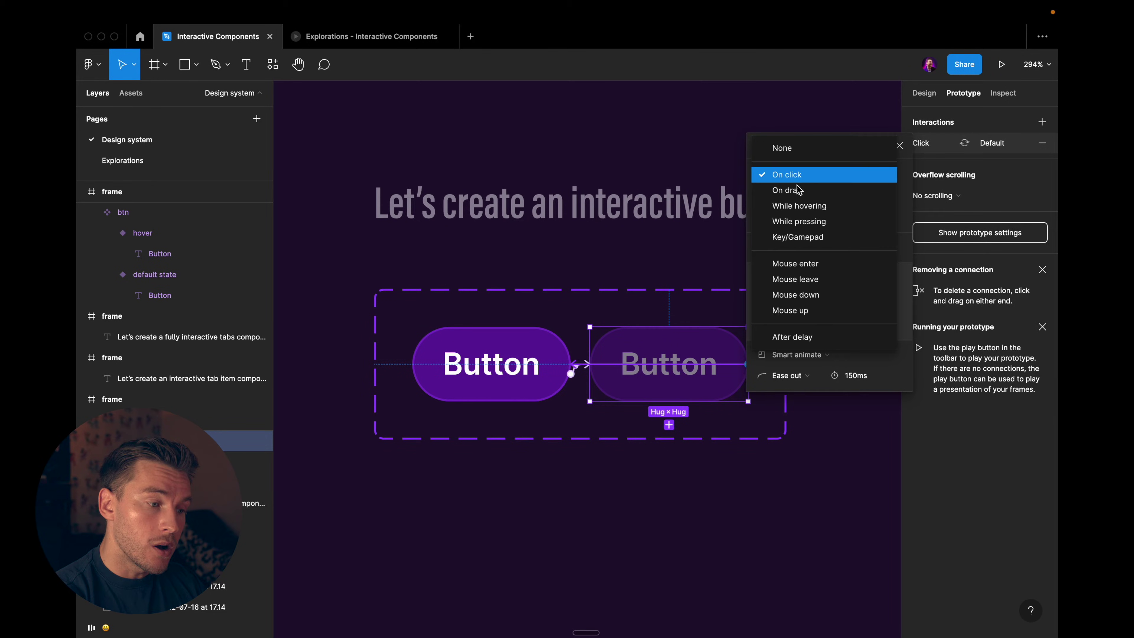
pyautogui.click(815, 280)
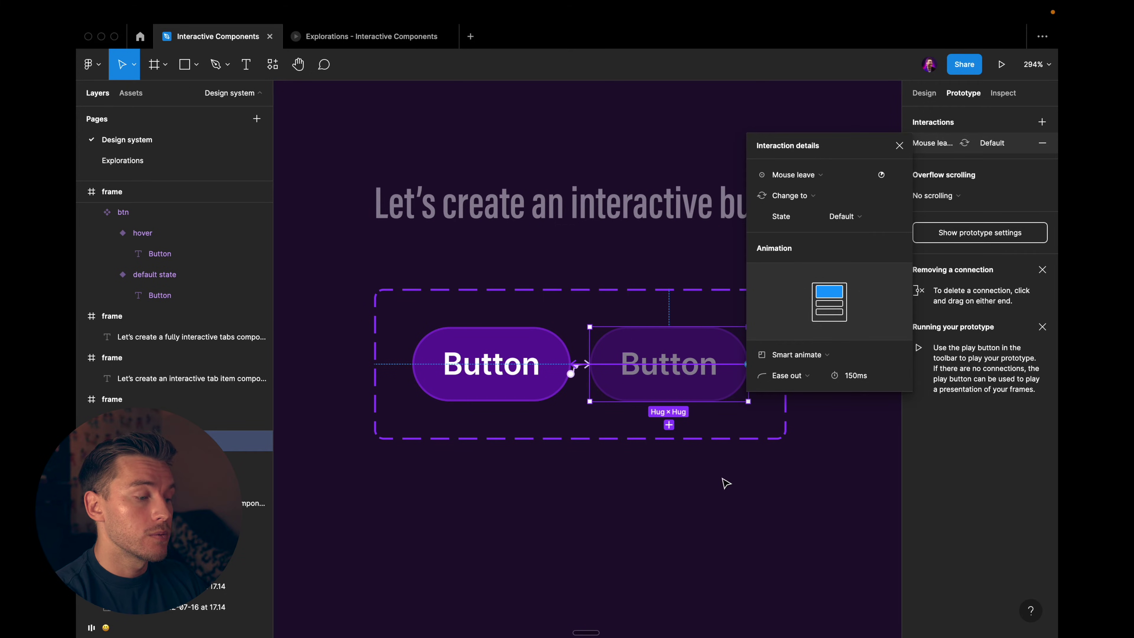
# Step: Duplicate the default Button variant to the right, then delete the copy
pyautogui.click(715, 488)
pyautogui.scroll(-5, 399, 366)
pyautogui.doubleClick(397, 365)
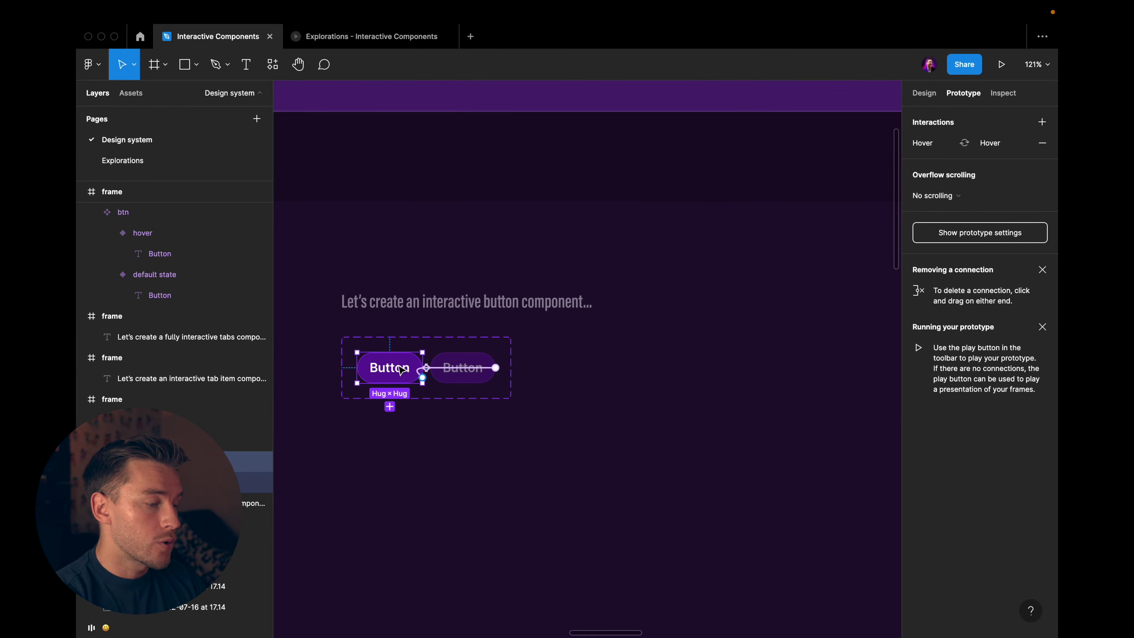
pyautogui.moveTo(383, 366); pyautogui.dragTo(762, 361)
pyautogui.scroll(5, 761, 360)
pyautogui.hscroll(3, 741, 353)
pyautogui.scroll(-2, 720, 341)
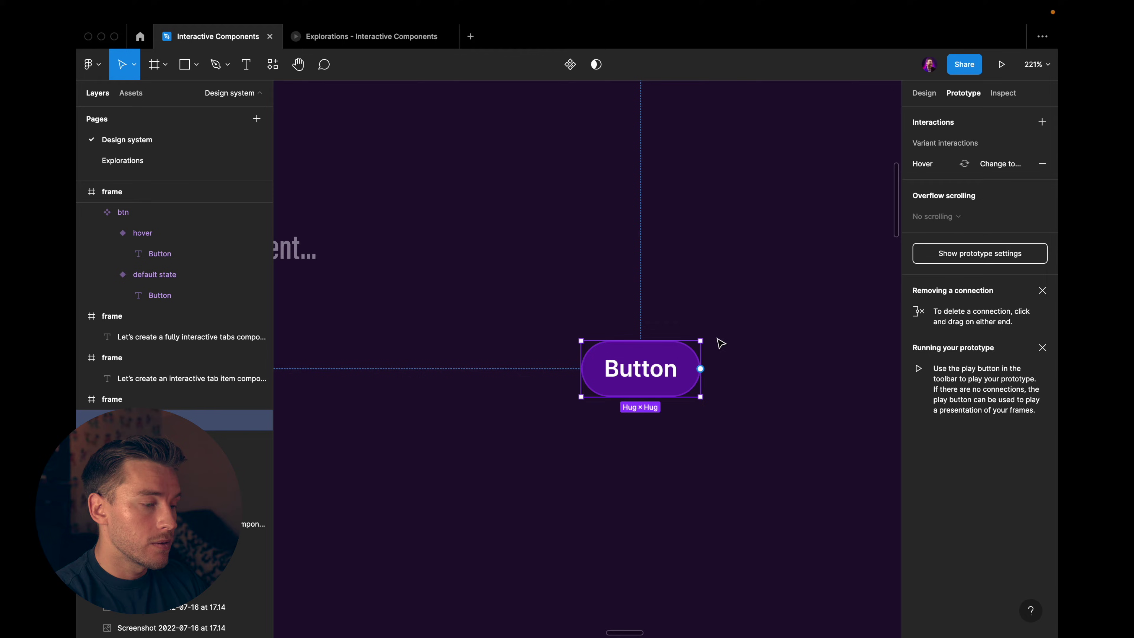
pyautogui.press('Delete')
# Step: Search Assets for 'button' and place a Button instance right of the component set
pyautogui.click(131, 94)
pyautogui.hscroll(-10, 595, 256)
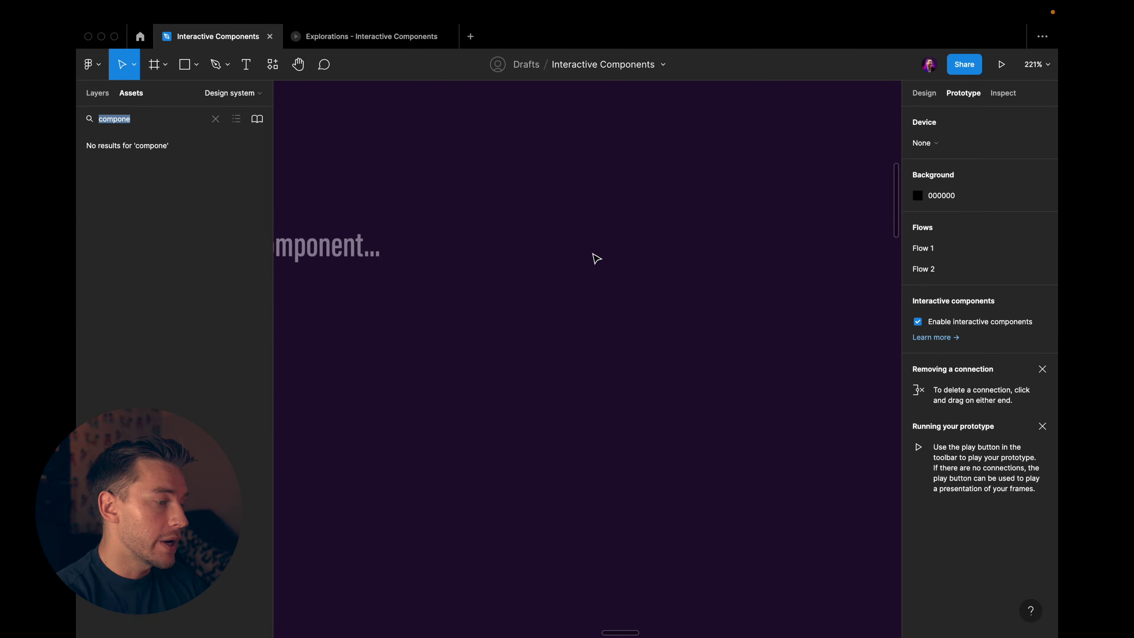
pyautogui.scroll(-1, 558, 268)
pyautogui.click(496, 299)
pyautogui.write('button')
pyautogui.click(385, 190)
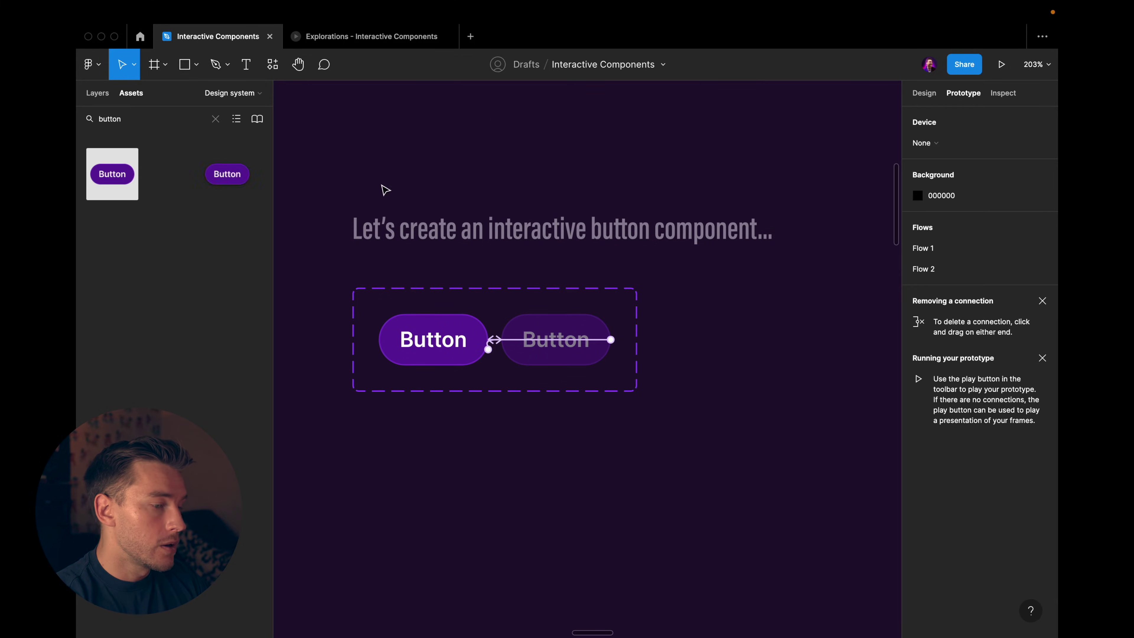
pyautogui.moveTo(112, 173); pyautogui.dragTo(838, 323)
pyautogui.hscroll(4, 835, 321)
# Step: Draw a frame around the Button instance and fill it with dark 200F30
pyautogui.press('f')
pyautogui.moveTo(635, 311)
pyautogui.mouseDown()
pyautogui.moveTo(739, 347)
pyautogui.moveTo(854, 427)
pyautogui.mouseUp()
pyautogui.hscroll(4, 875, 357)
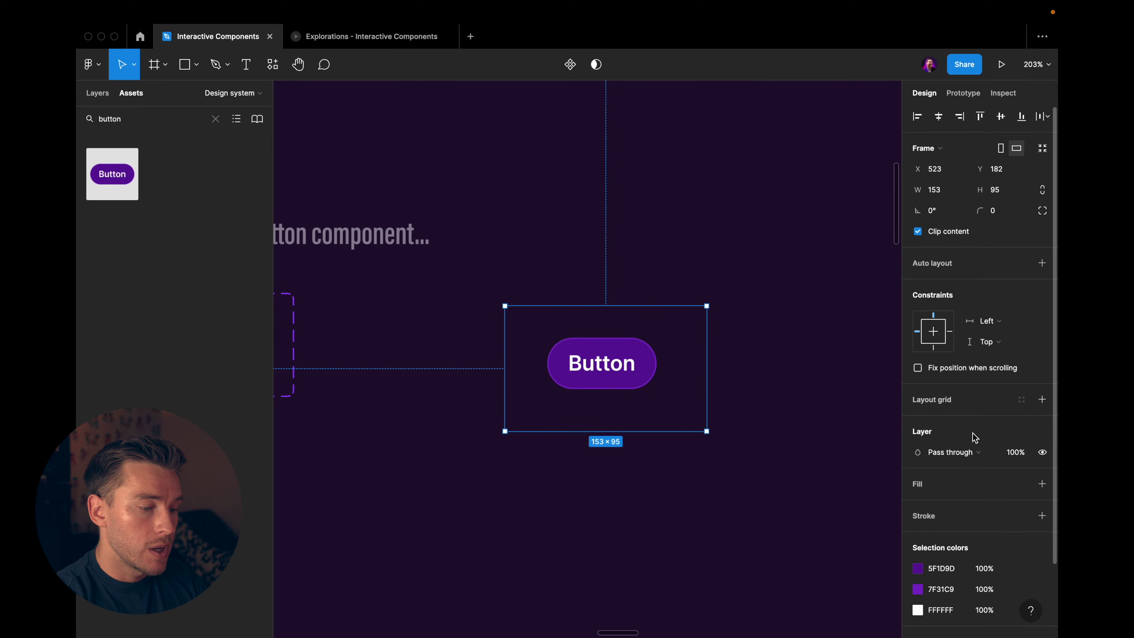
pyautogui.click(1043, 483)
pyautogui.press('i')
pyautogui.click(835, 134)
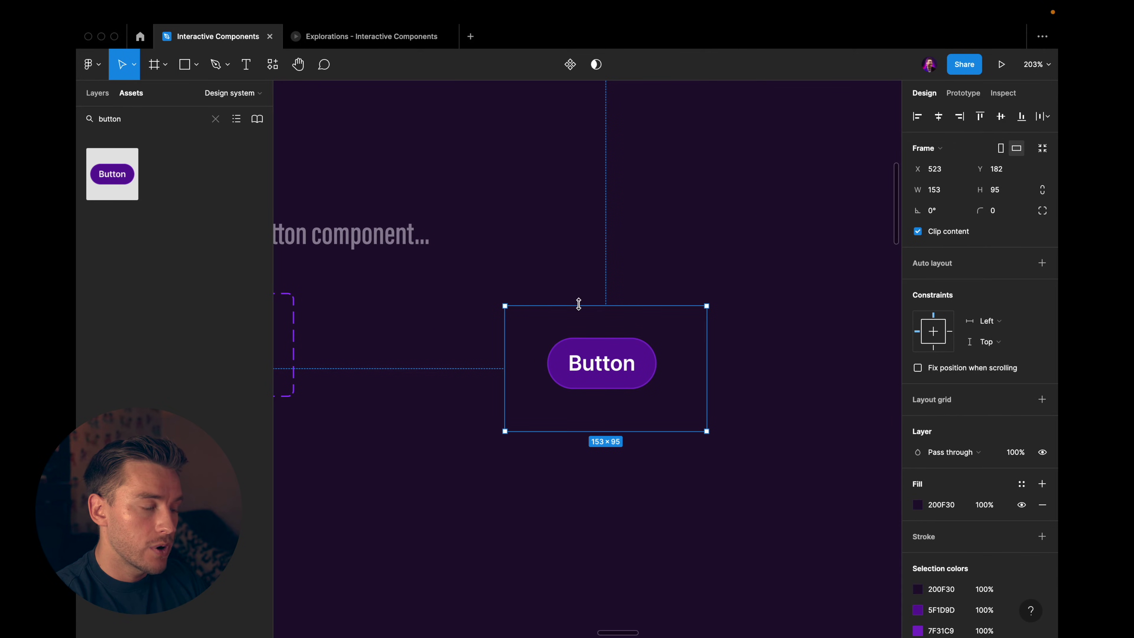
# Step: Move the frame to top level, make it the Flow 3 starting point, and preview the prototype
pyautogui.click(964, 92)
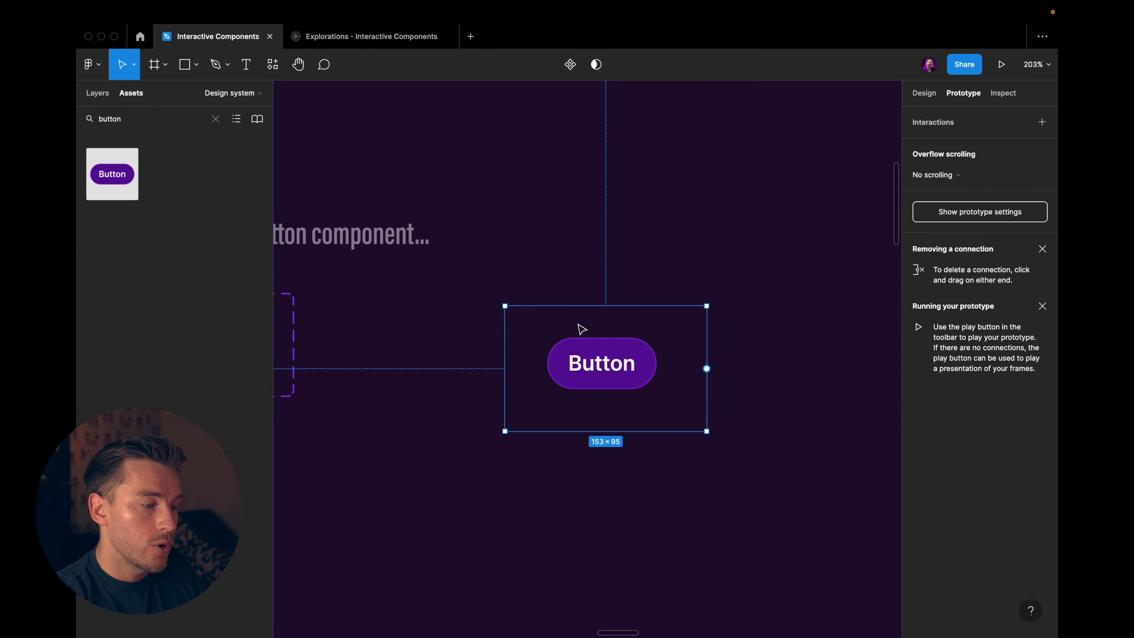
pyautogui.scroll(-1, 580, 329)
pyautogui.scroll(-5, 582, 329)
pyautogui.moveTo(581, 330); pyautogui.dragTo(854, 328)
pyautogui.scroll(4, 854, 327)
pyautogui.hscroll(4, 854, 328)
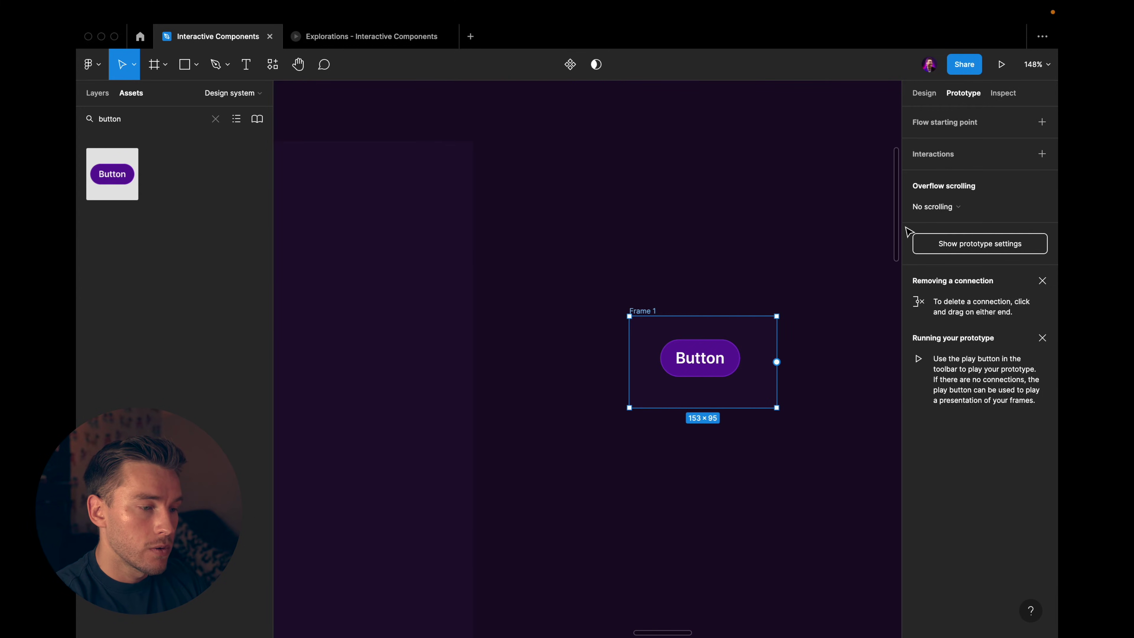
pyautogui.click(1047, 122)
pyautogui.scroll(3, 714, 324)
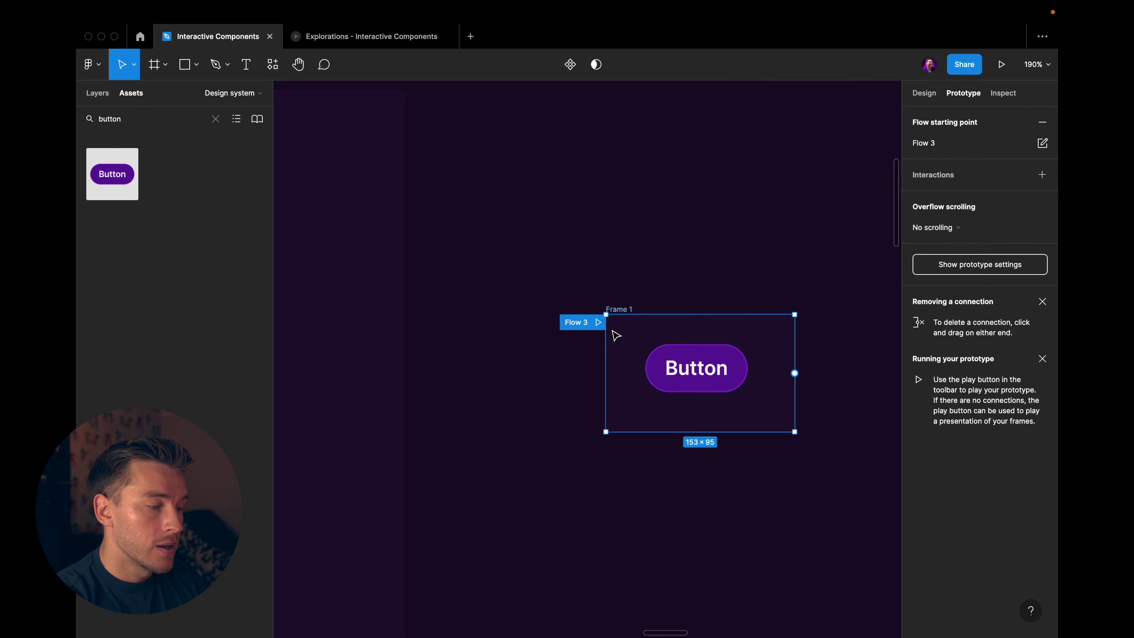
pyautogui.click(599, 322)
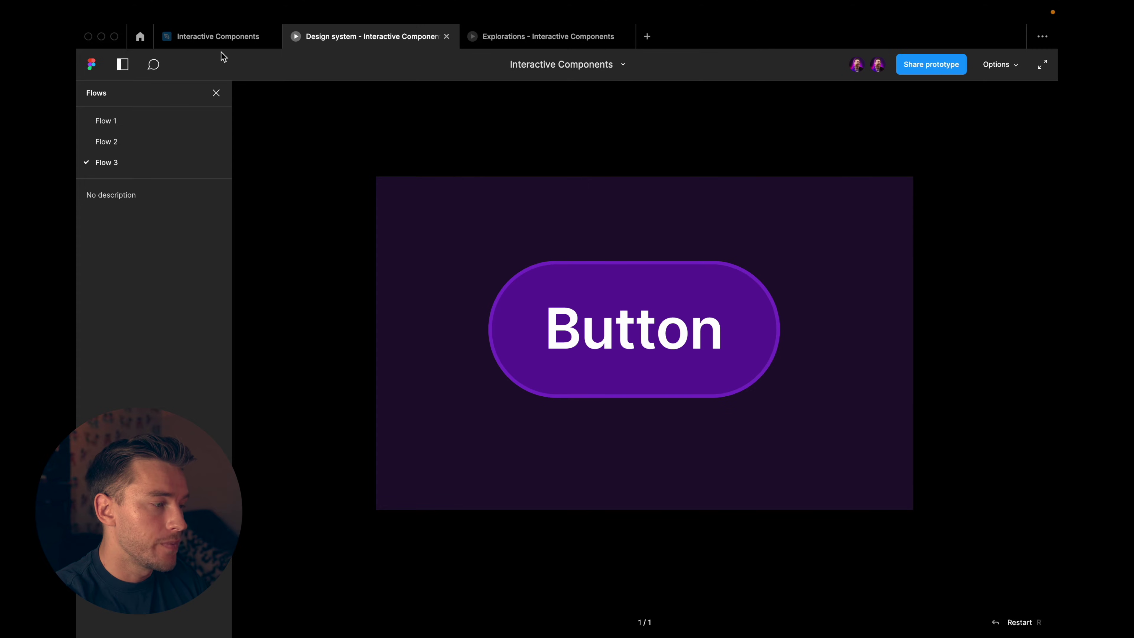
pyautogui.click(218, 36)
pyautogui.hscroll(-2, 598, 254)
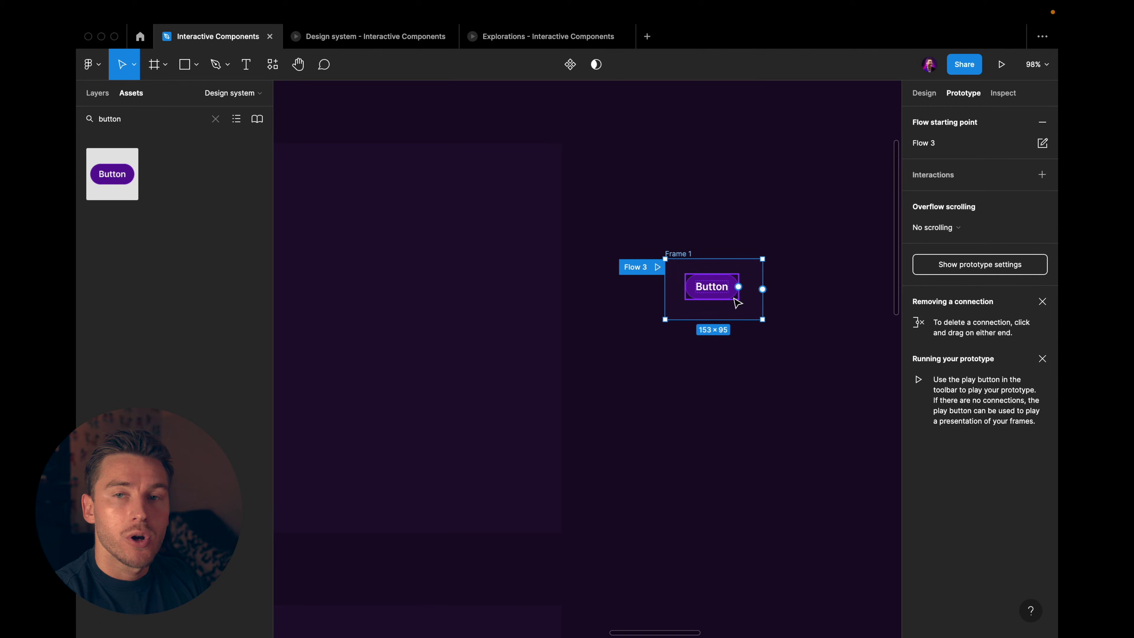
# Step: Add the text 'Tab' below the heading and draw a thin bar beneath it
pyautogui.press('Delete')
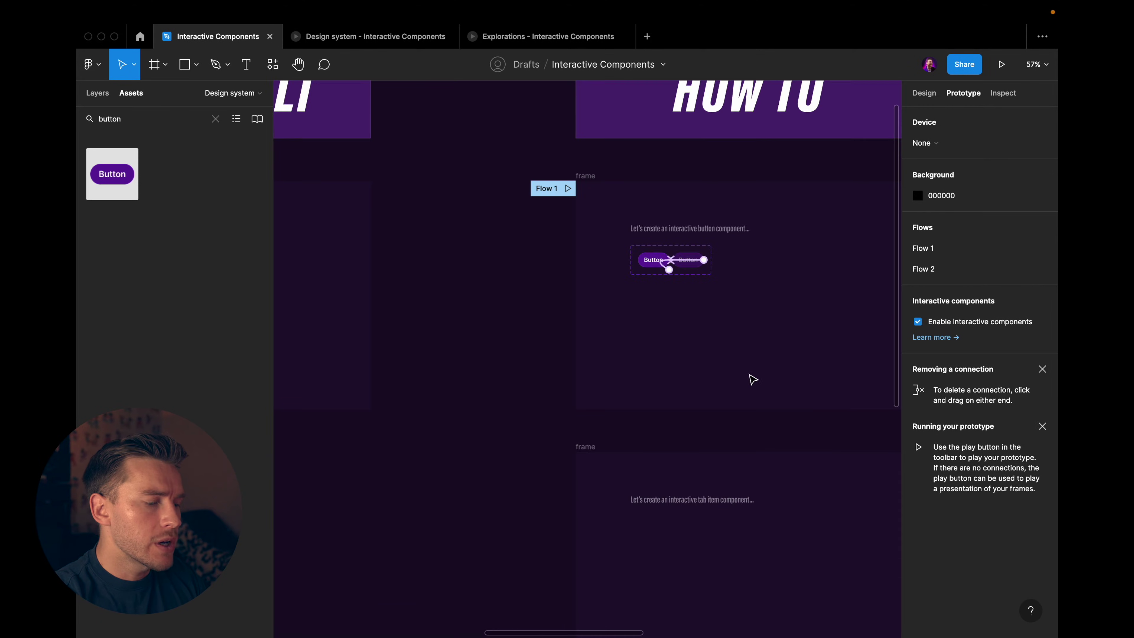
pyautogui.scroll(5, 747, 378)
pyautogui.scroll(-7, 748, 378)
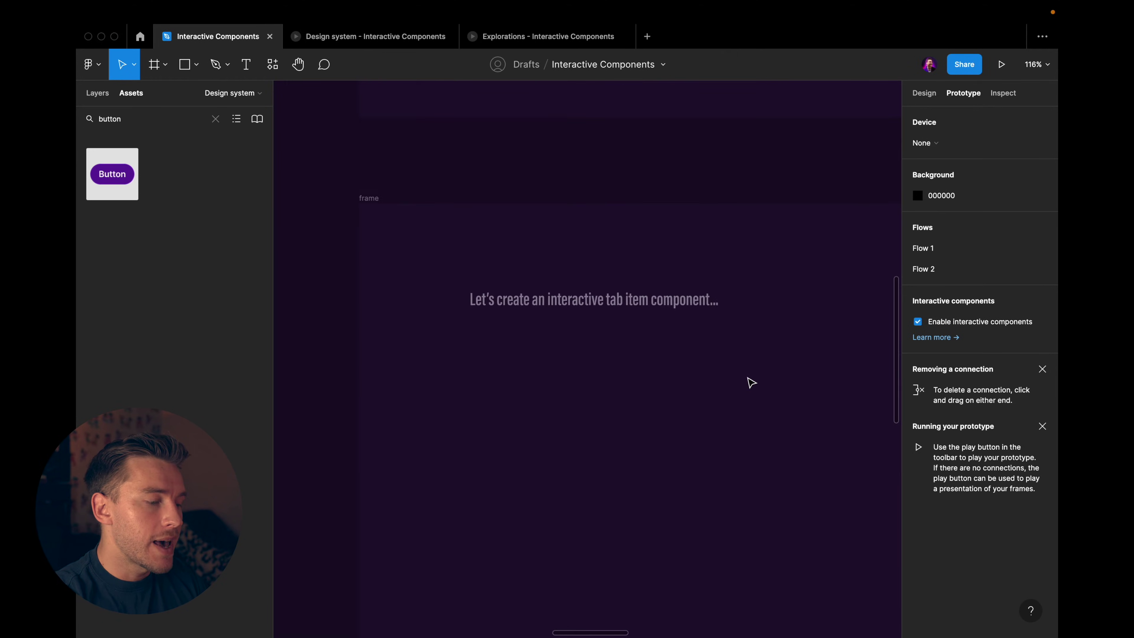
pyautogui.scroll(2, 748, 378)
pyautogui.click(99, 93)
pyautogui.scroll(1, 442, 317)
pyautogui.press('t')
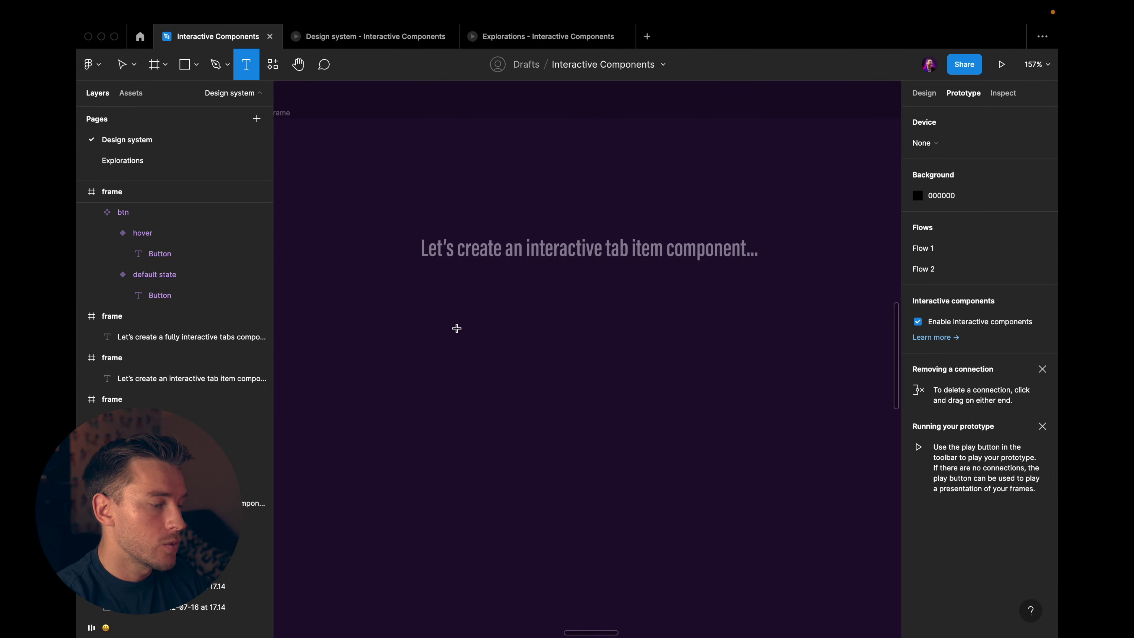
pyautogui.click(458, 357)
pyautogui.write('Tab')
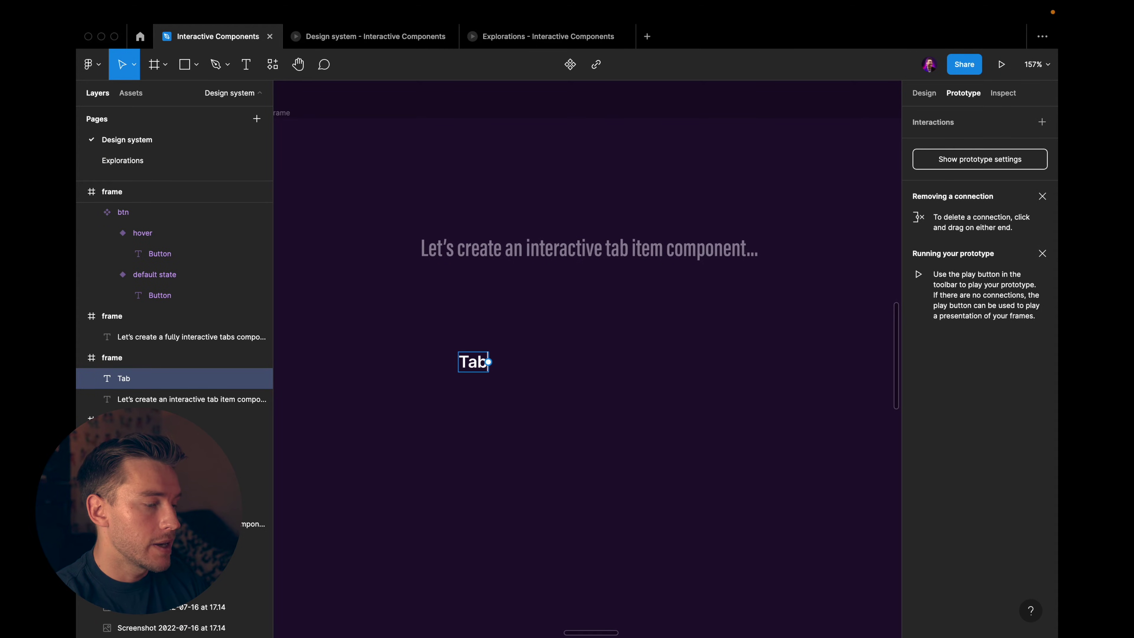
pyautogui.press('Escape')
pyautogui.scroll(5, 466, 437)
pyautogui.press('r')
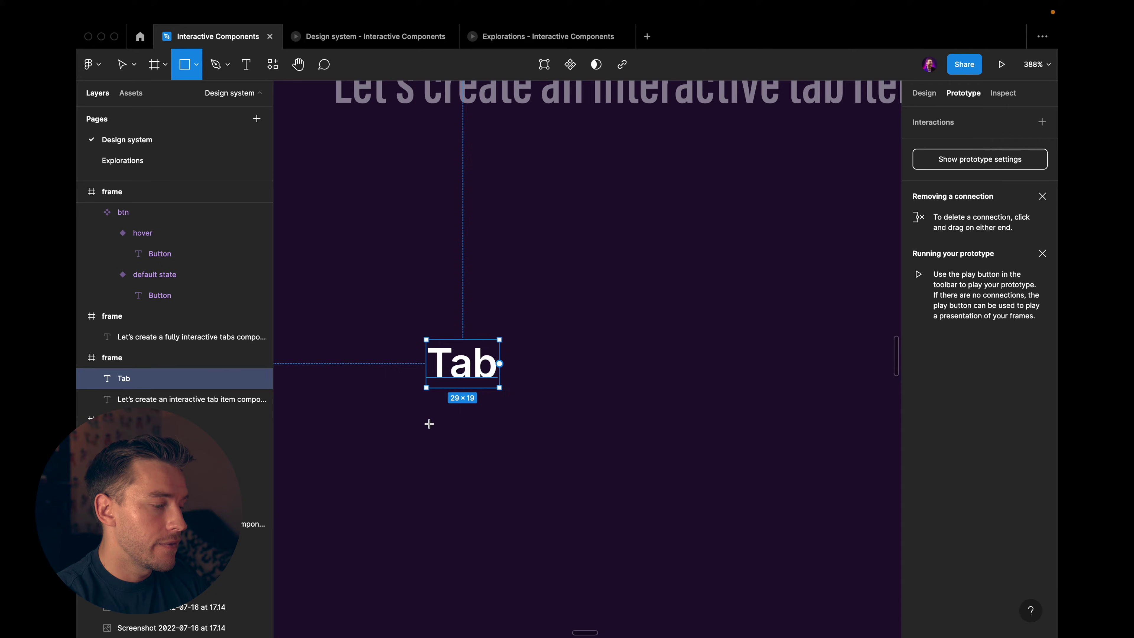
pyautogui.moveTo(428, 423); pyautogui.dragTo(496, 430)
# Step: Wrap the Tab text and bar in an auto-layout frame named 'tab'
pyautogui.keyDown('shift'); pyautogui.click(462, 364); pyautogui.keyUp('shift')
pyautogui.hotkey('shift', 'a')
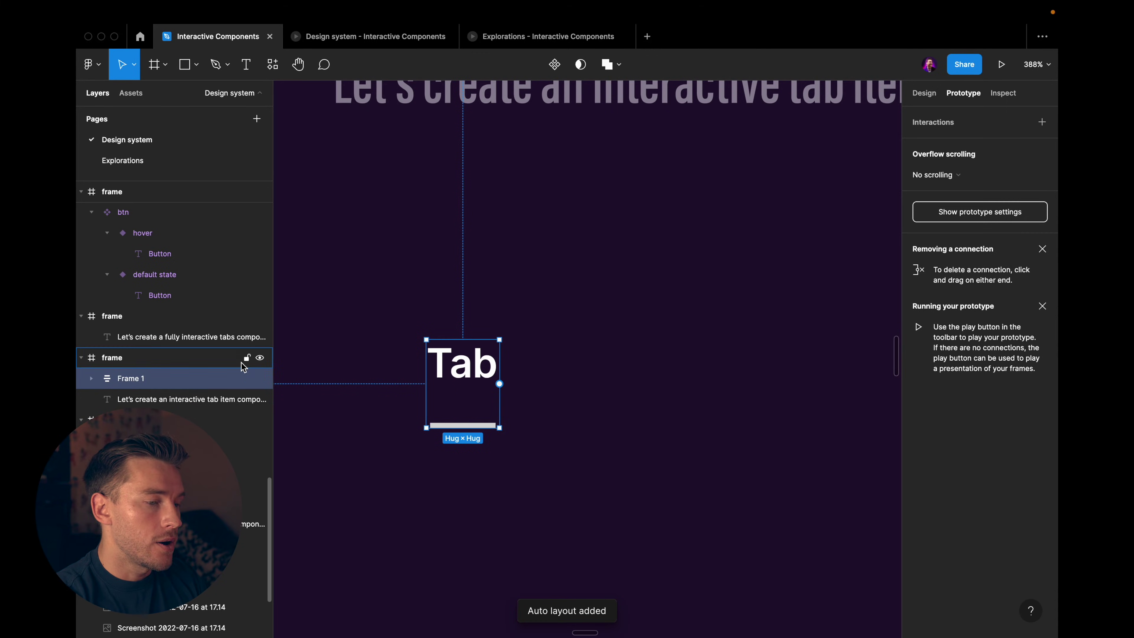
pyautogui.doubleClick(134, 379)
pyautogui.write('tab')
pyautogui.press('Return')
pyautogui.click(397, 451)
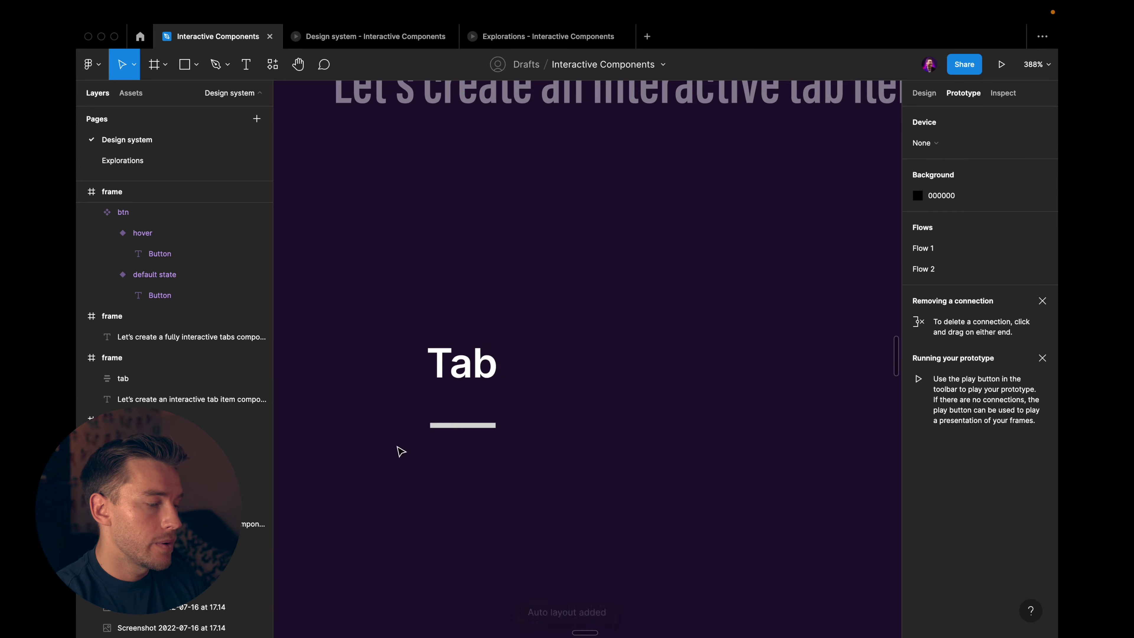
# Step: Make the underline bar fill the container width and colour it white
pyautogui.doubleClick(463, 425)
pyautogui.click(930, 95)
pyautogui.click(965, 189)
pyautogui.click(965, 208)
pyautogui.click(478, 316)
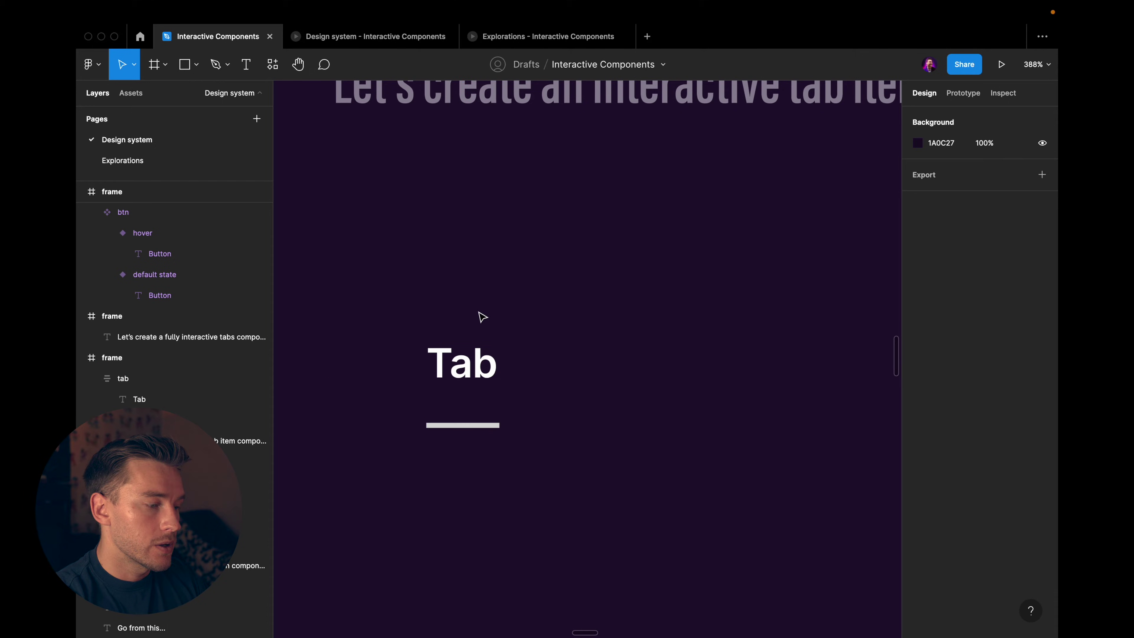
pyautogui.keyDown('super'); pyautogui.click(480, 368); pyautogui.keyUp('super')
pyautogui.press('Tab')
pyautogui.click(919, 314)
pyautogui.moveTo(860, 333); pyautogui.dragTo(745, 312)
pyautogui.click(587, 293)
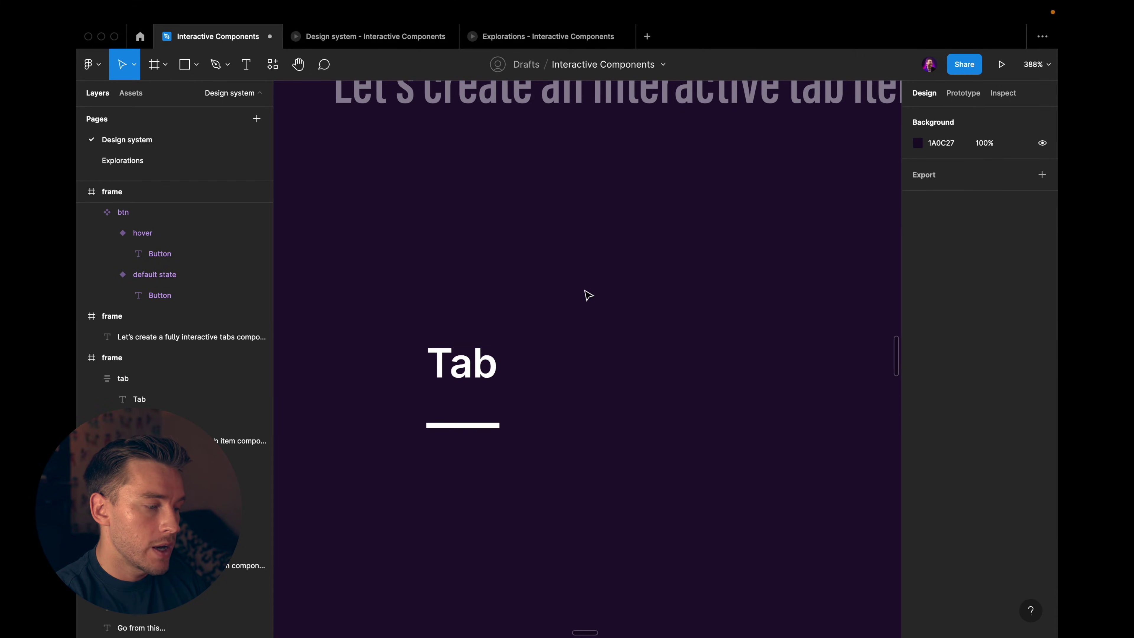
pyautogui.scroll(-5, 586, 293)
pyautogui.scroll(5, 534, 345)
pyautogui.click(499, 356)
pyautogui.click(443, 354)
pyautogui.hscroll(-1, 492, 344)
pyautogui.scroll(-5, 535, 326)
pyautogui.hscroll(2, 538, 329)
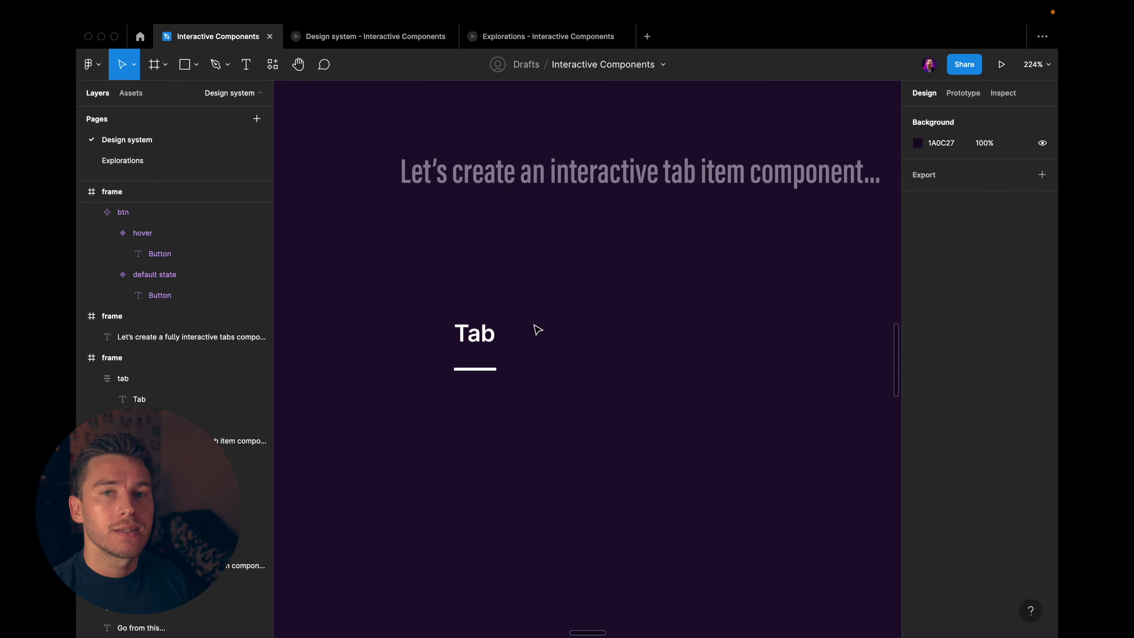
# Step: Duplicate the tab twice and combine the three copies into a component set
pyautogui.click(475, 333)
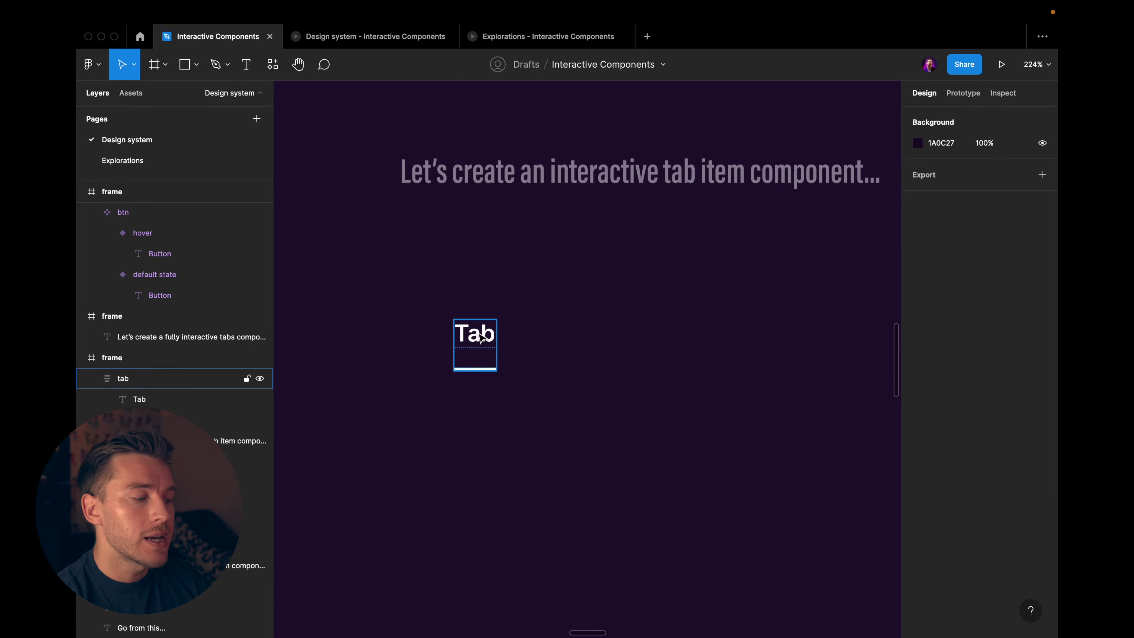
pyautogui.moveTo(474, 333); pyautogui.dragTo(533, 333)
pyautogui.press('super+d')
pyautogui.moveTo(685, 414); pyautogui.dragTo(427, 318)
pyautogui.click(564, 65)
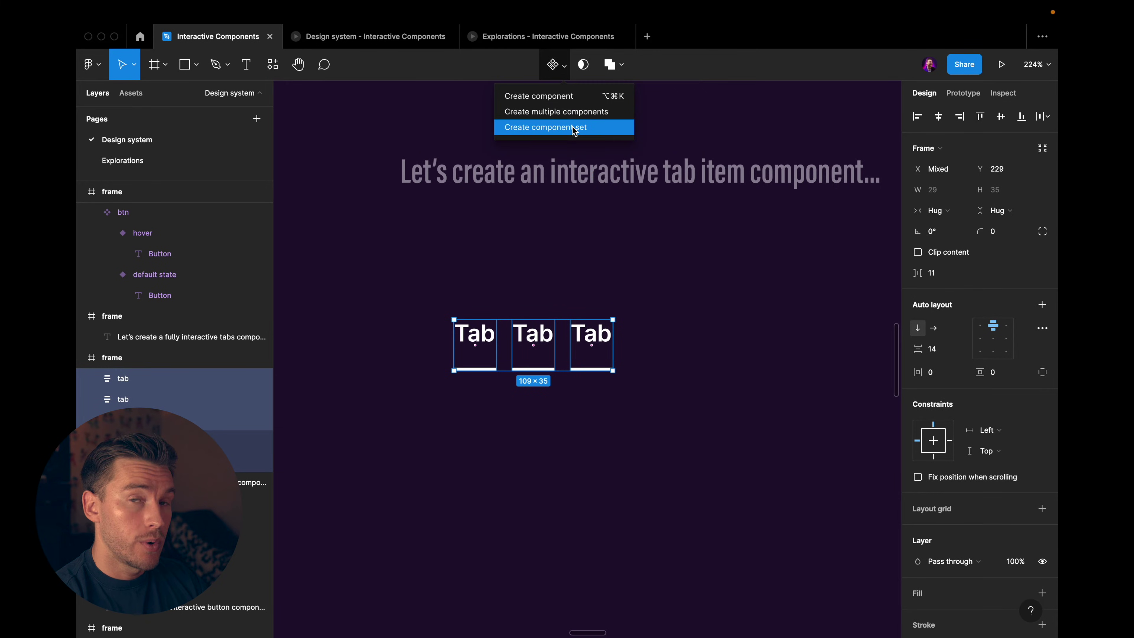
pyautogui.click(574, 128)
# Step: Rename the variant property to State with values Default, Hover and Inactive
pyautogui.click(486, 357)
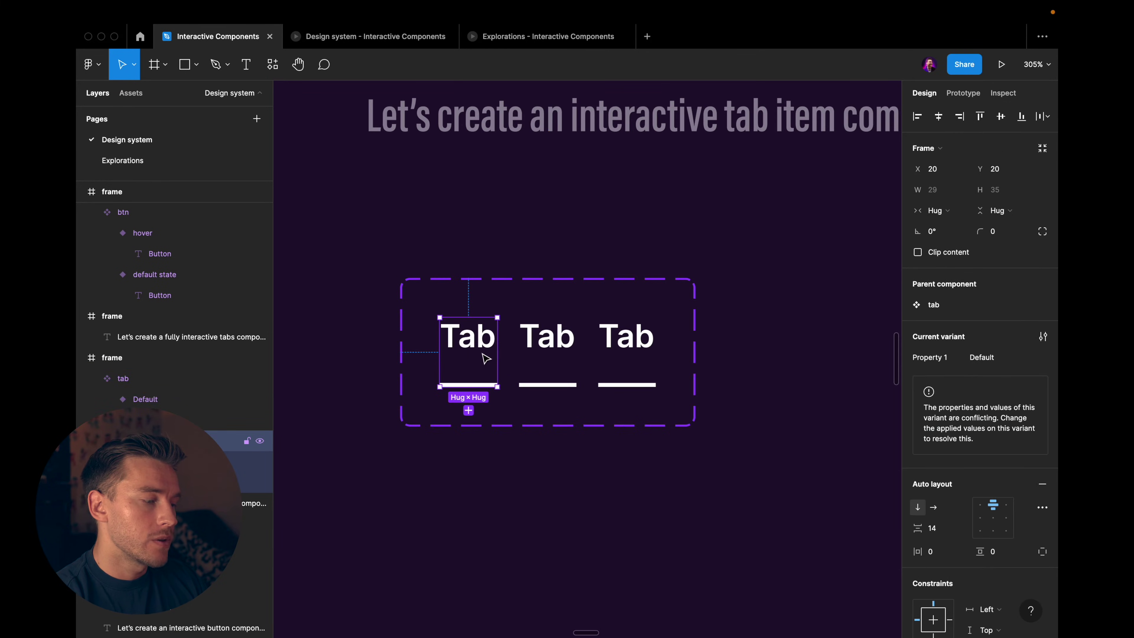
pyautogui.doubleClick(943, 359)
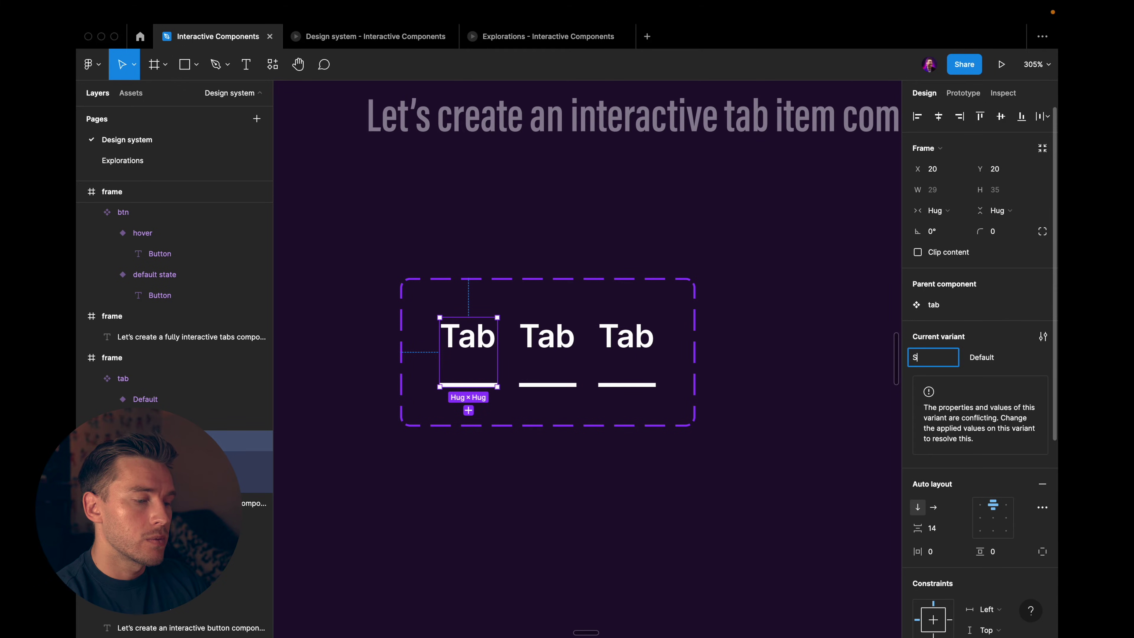
pyautogui.click(567, 357)
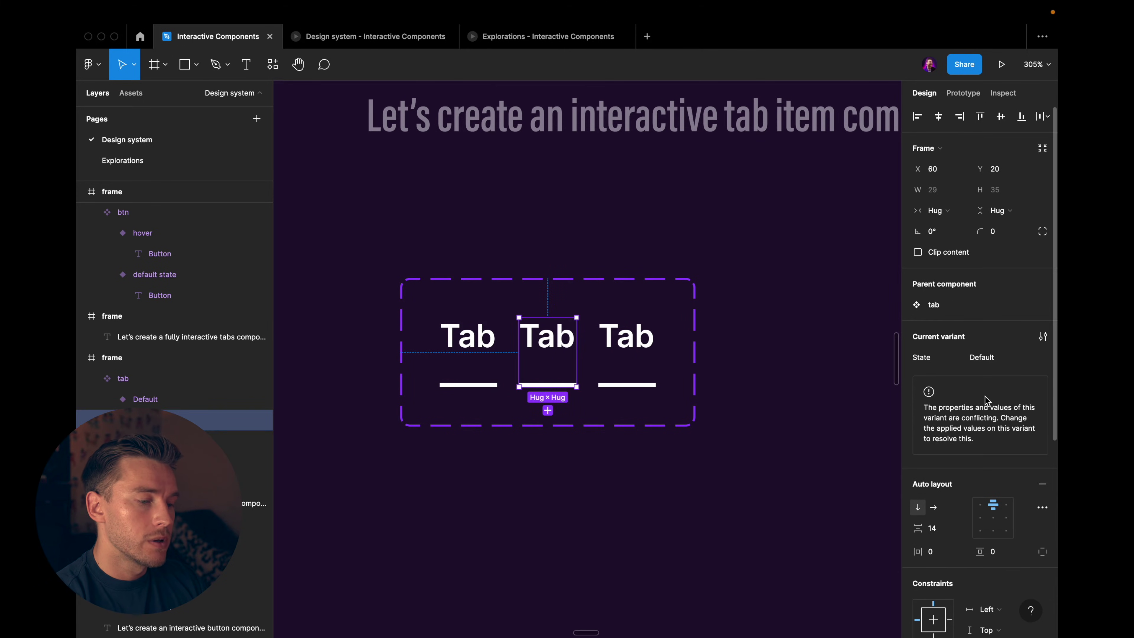
pyautogui.click(991, 358)
pyautogui.press('Return')
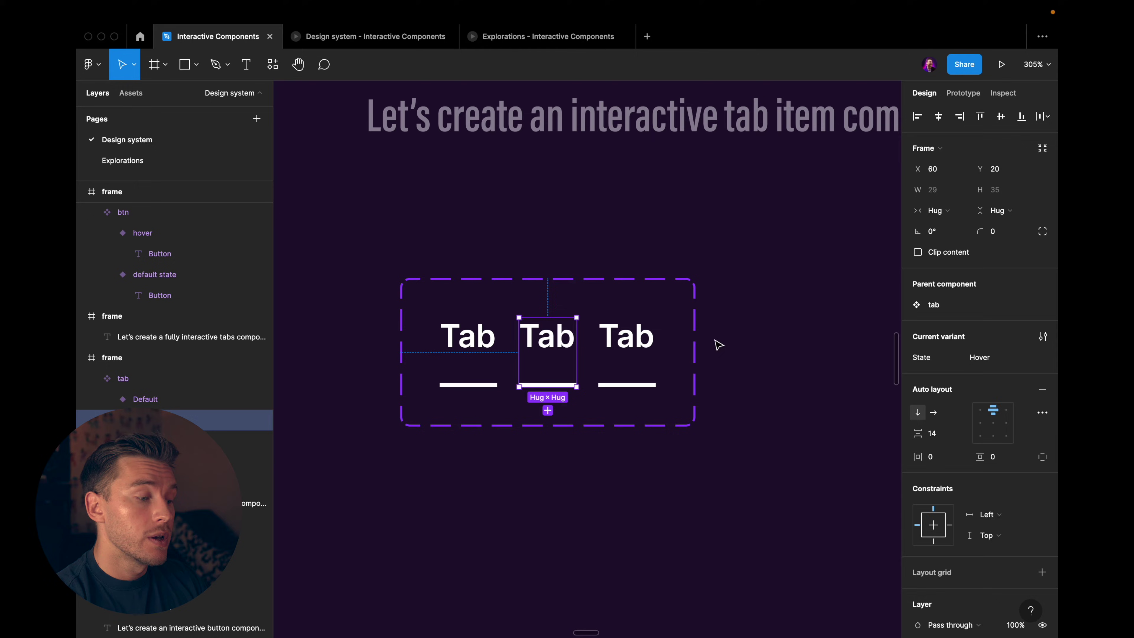
pyautogui.click(628, 353)
pyautogui.click(1014, 364)
pyautogui.write('Inactiv')
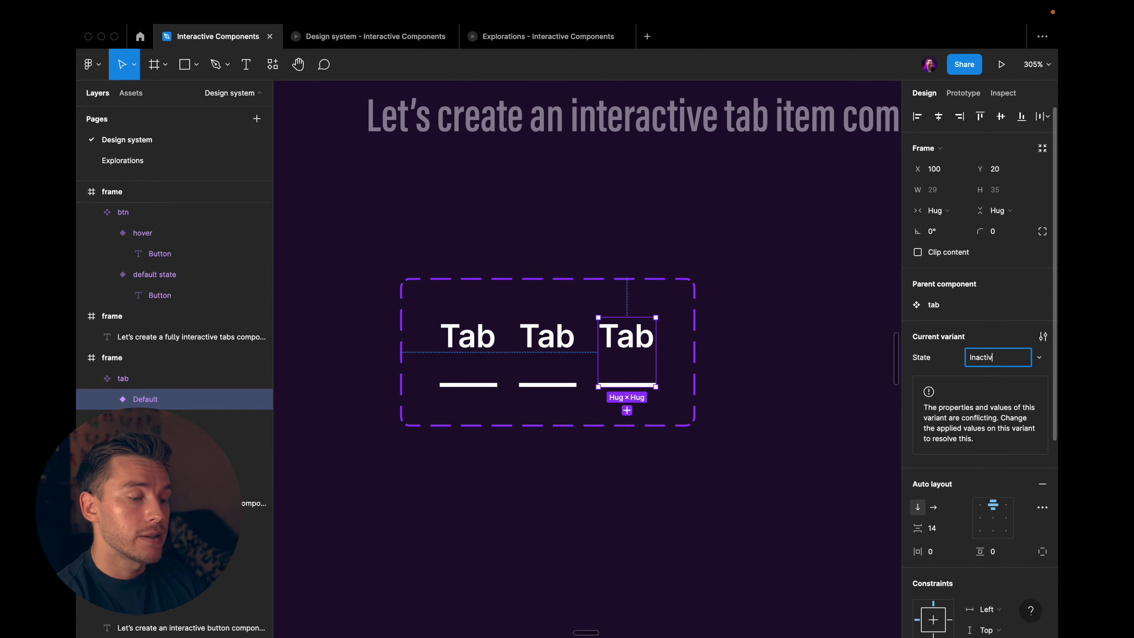
pyautogui.write('e')
pyautogui.press('Return')
pyautogui.press('Escape')
pyautogui.doubleClick(465, 351)
pyautogui.press('Escape')
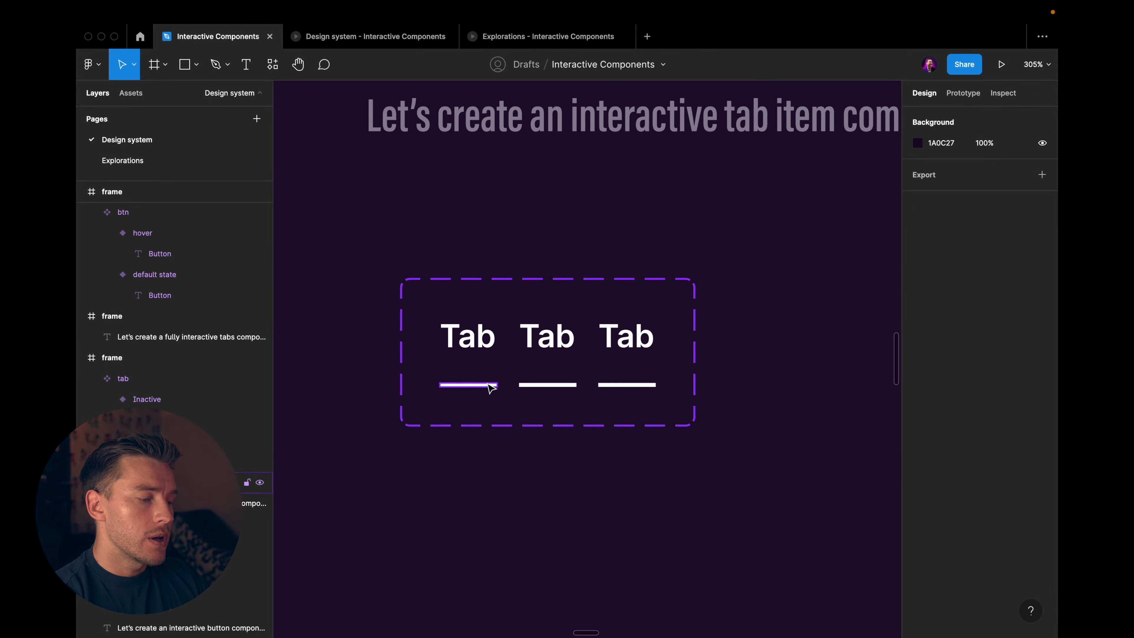
# Step: Set the Default tab's underline opacity to 0% and its text to 50%
pyautogui.keyDown('super'); pyautogui.click(491, 386); pyautogui.keyUp('super')
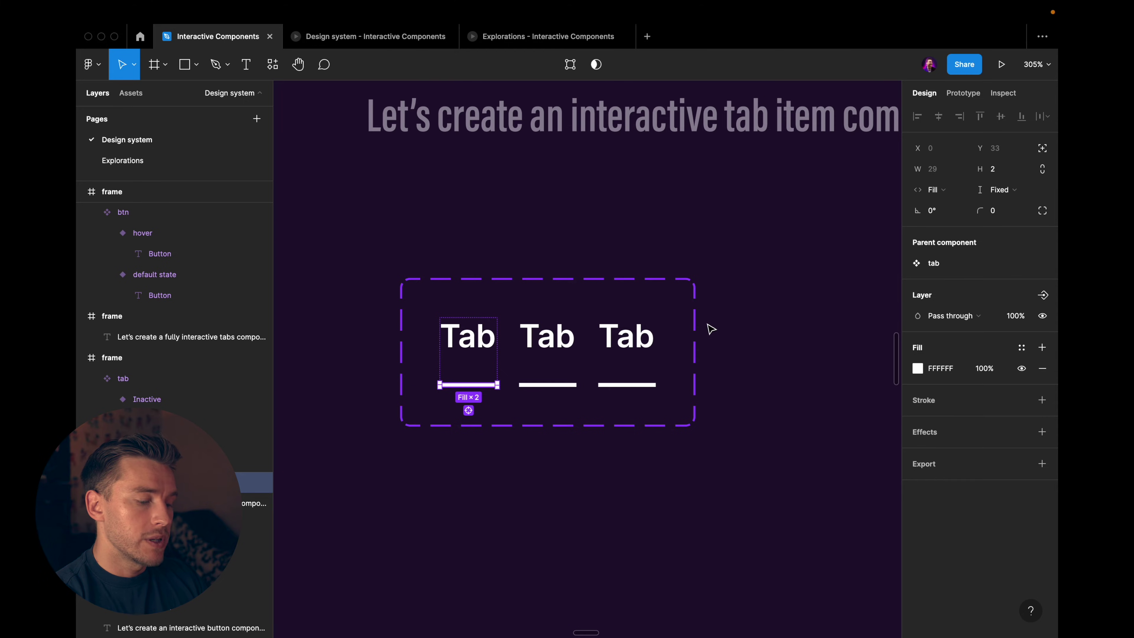
pyautogui.press('0')
pyautogui.press('0')
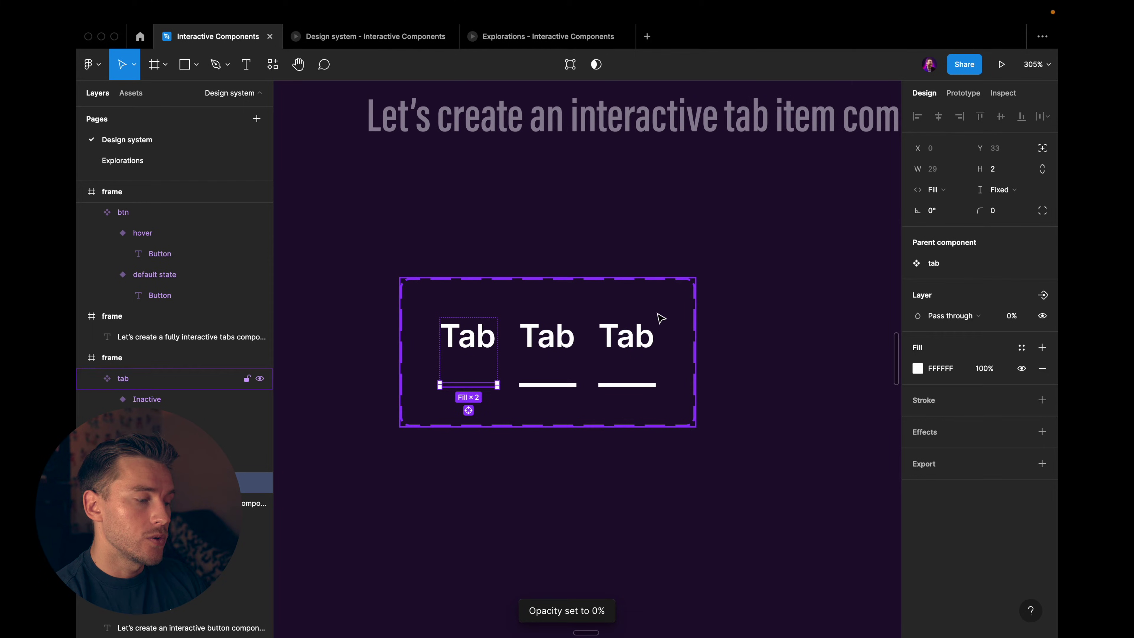
pyautogui.scroll(2, 516, 331)
pyautogui.click(489, 338)
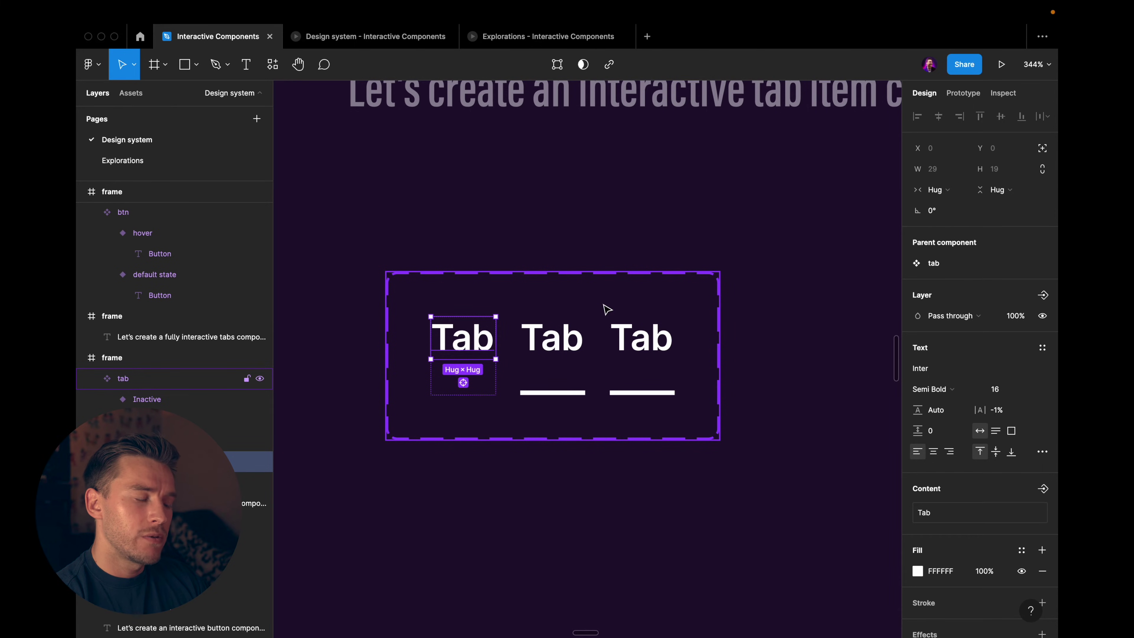
pyautogui.press('5')
pyautogui.scroll(-2, 594, 322)
# Step: Set the Hover tab's underline and text opacity to 50%
pyautogui.click(579, 333)
pyautogui.scroll(5, 580, 339)
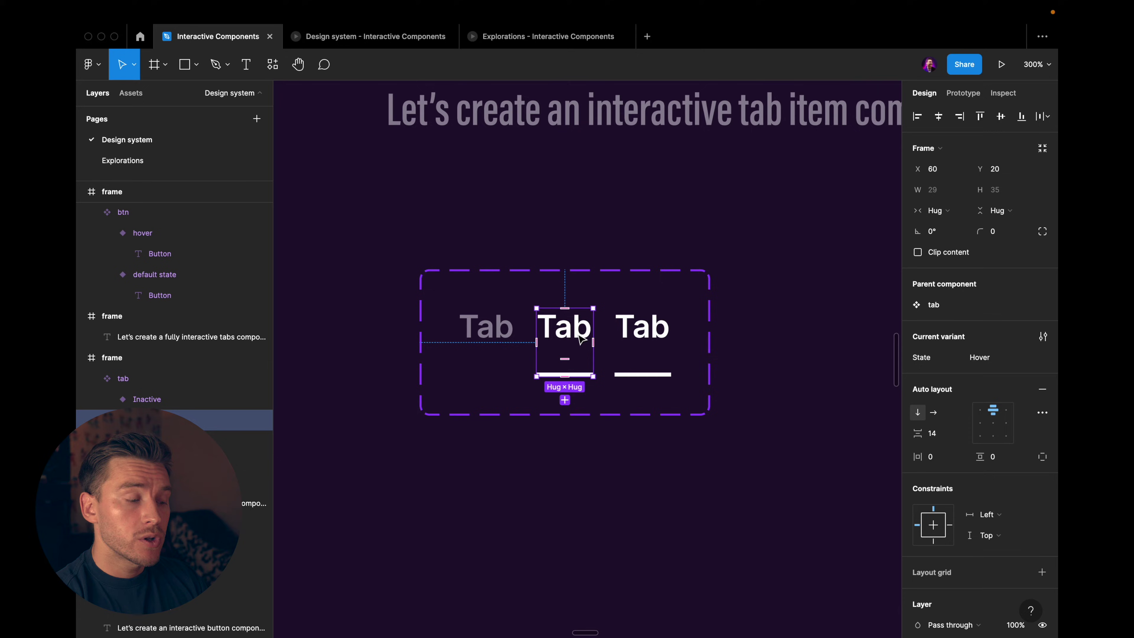
pyautogui.click(587, 395)
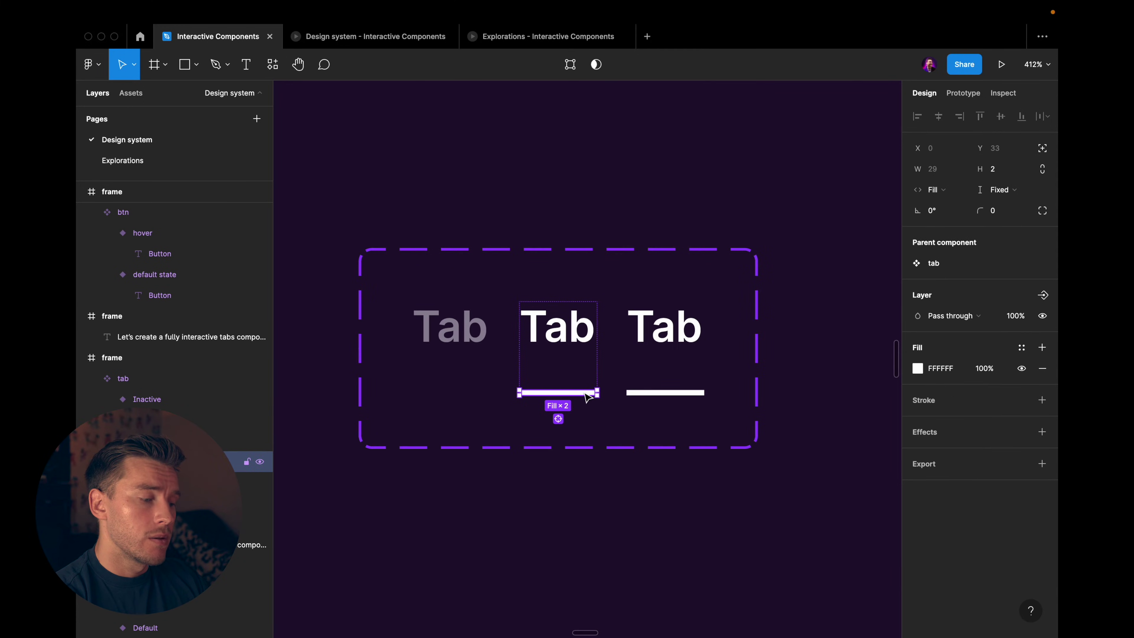
pyautogui.press('5')
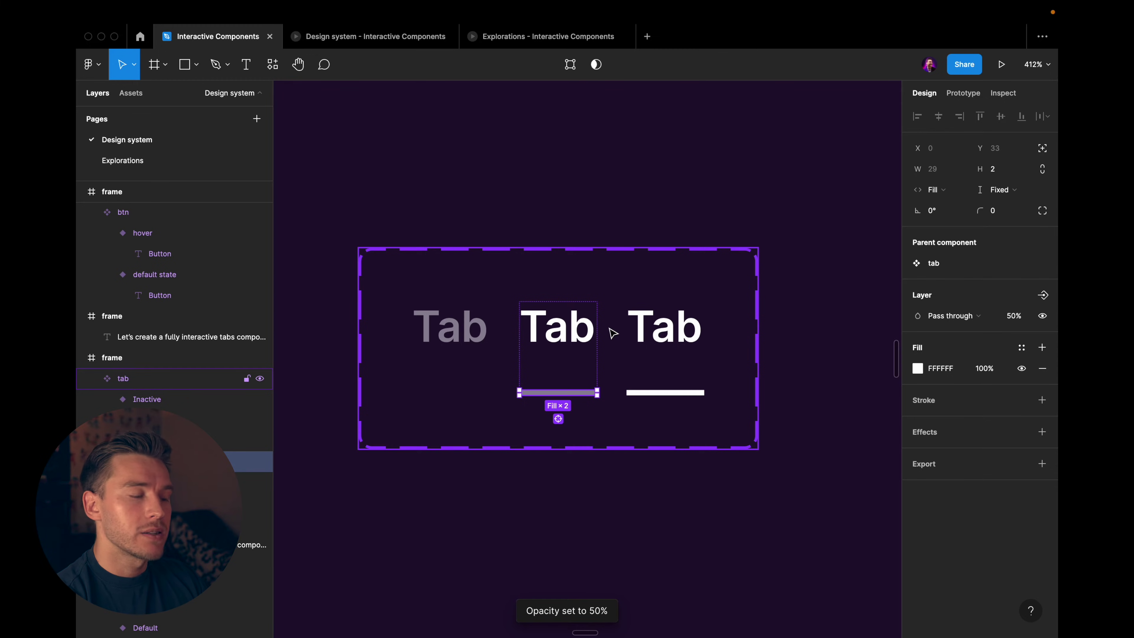
pyautogui.hotkey('shift', 'Tab')
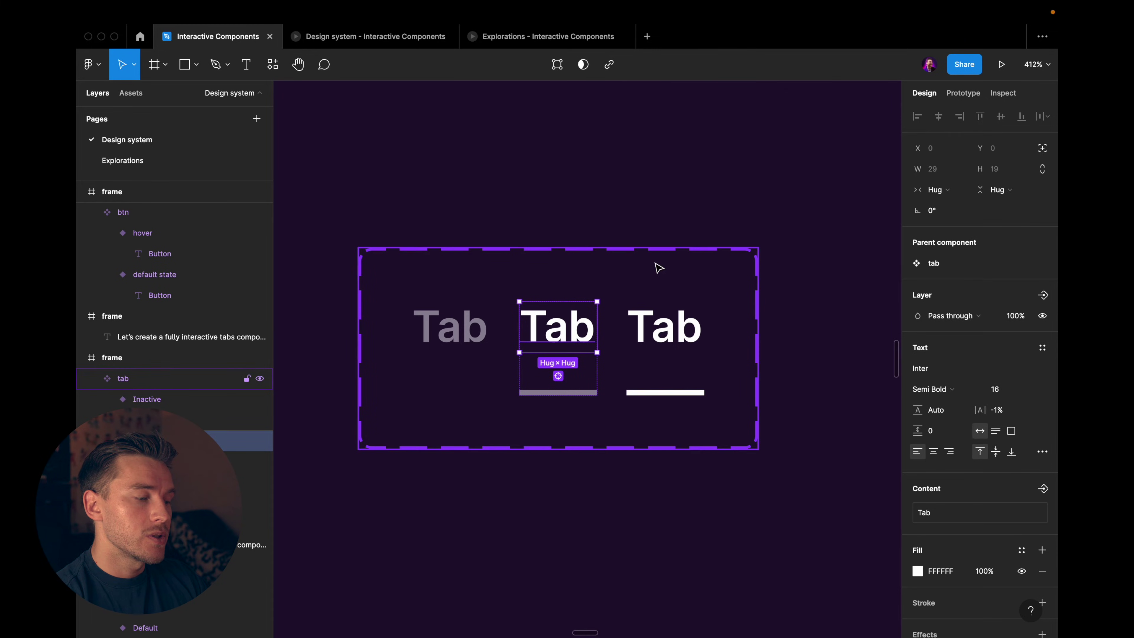
pyautogui.press('5')
pyautogui.click(691, 208)
pyautogui.scroll(-2, 693, 233)
# Step: Add a prototype connection from the Default tab to the Hover tab
pyautogui.click(687, 318)
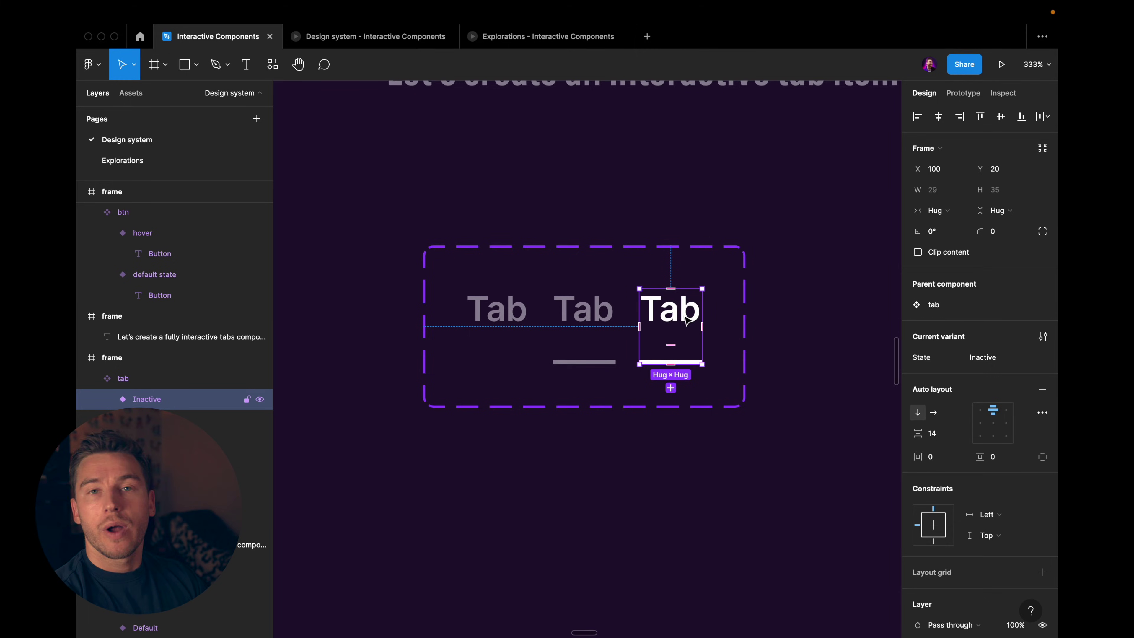
pyautogui.press('Escape')
pyautogui.scroll(-1, 575, 301)
pyautogui.doubleClick(494, 293)
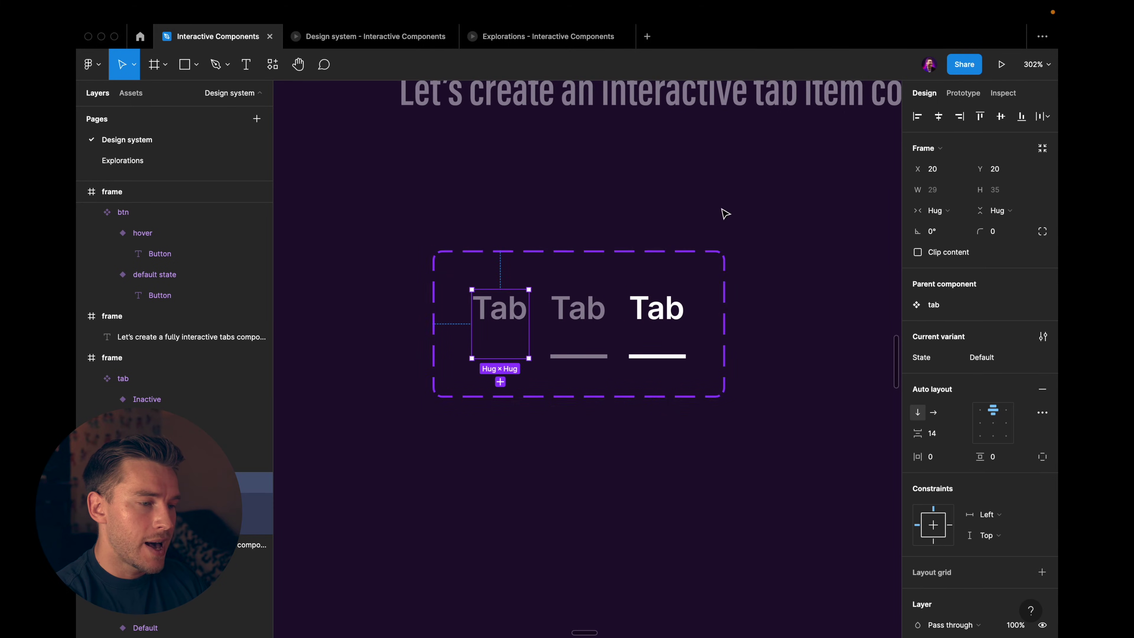
pyautogui.scroll(3, 722, 208)
pyautogui.click(970, 98)
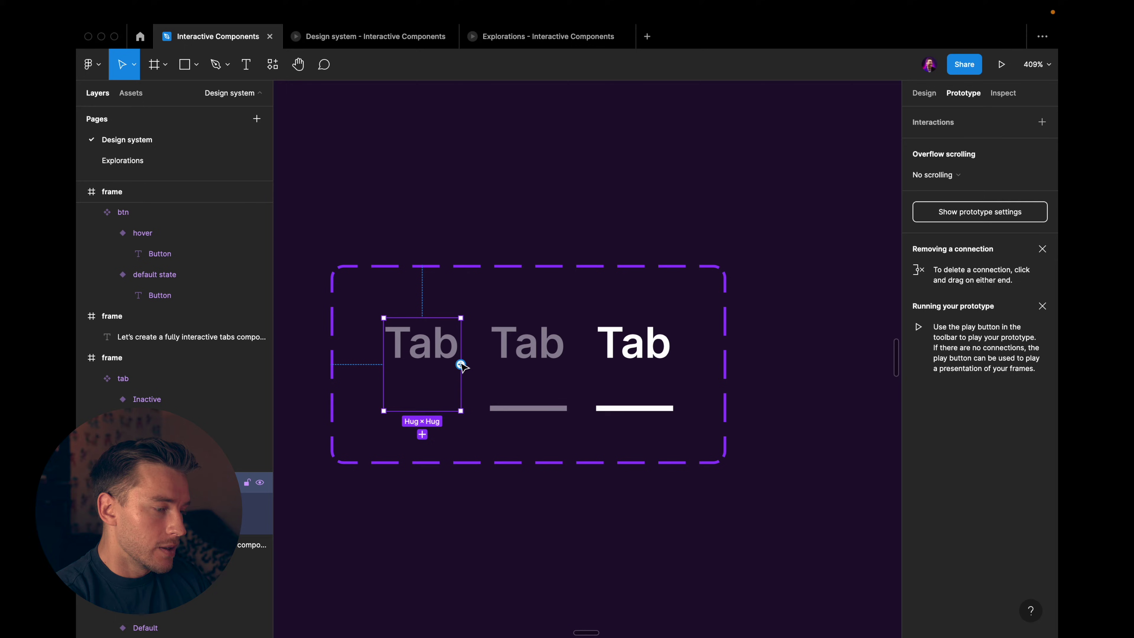
pyautogui.moveTo(481, 365); pyautogui.dragTo(527, 357)
# Step: Set the Default tab's trigger to While hovering and link the middle tab to the right tab
pyautogui.click(812, 179)
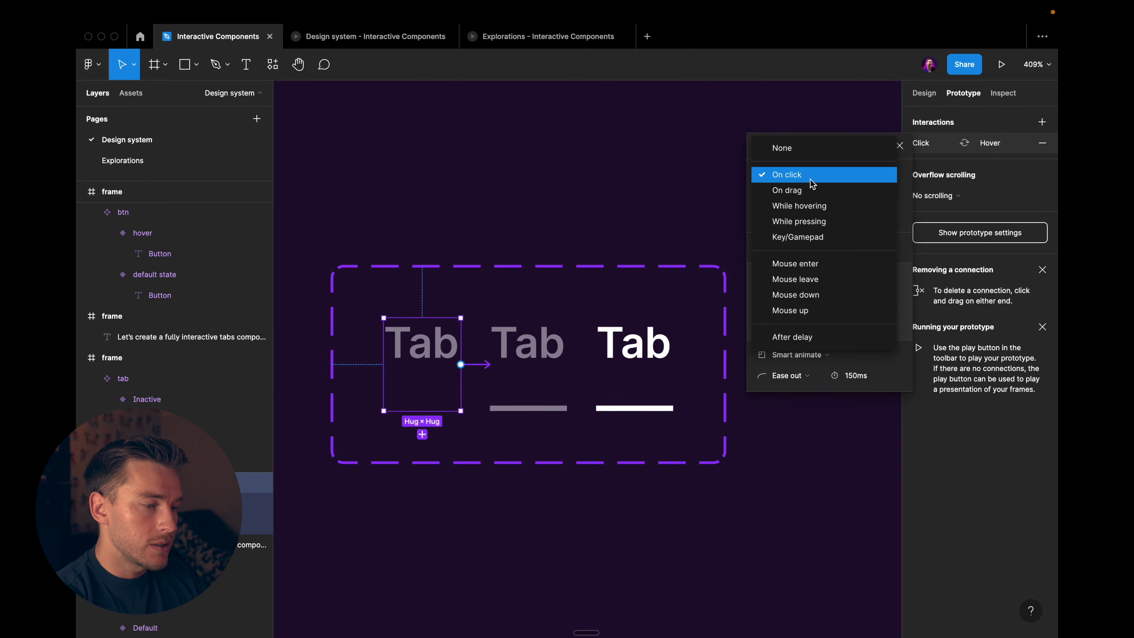
pyautogui.click(823, 207)
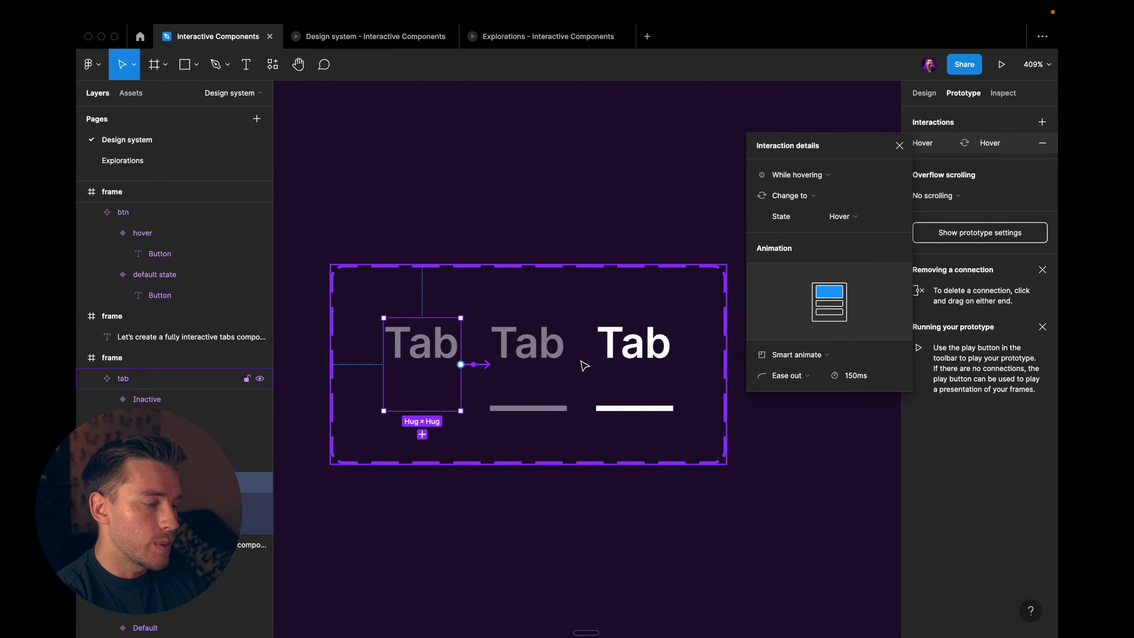
pyautogui.click(563, 362)
pyautogui.moveTo(567, 364); pyautogui.dragTo(609, 368)
# Step: Rename the right variant's state to Active and the left variant's to Inactive
pyautogui.click(635, 345)
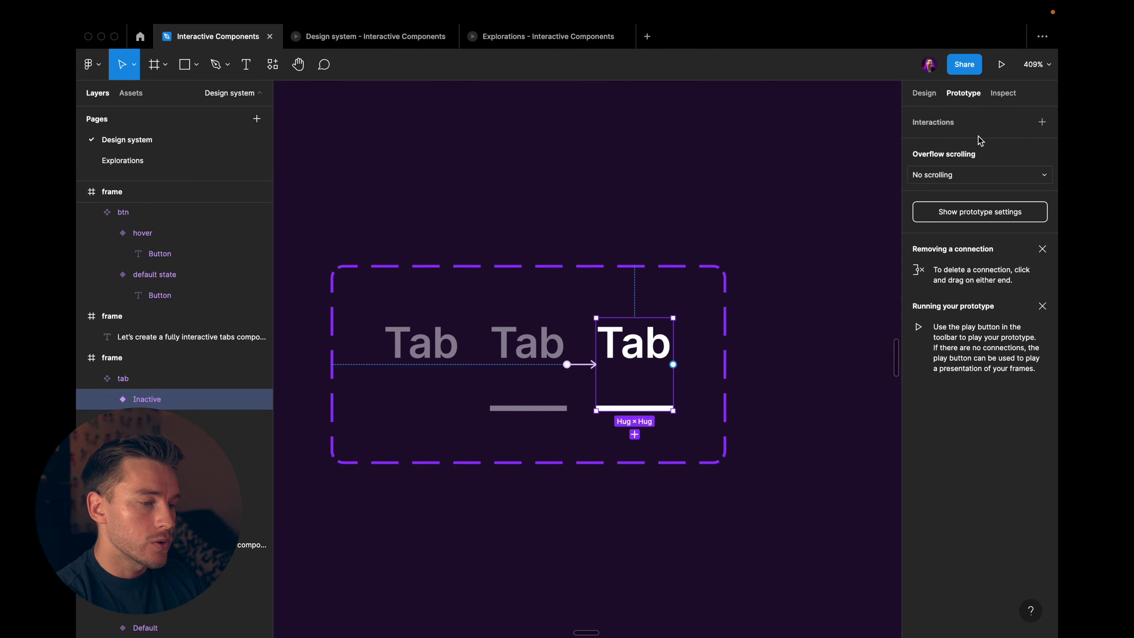
pyautogui.click(924, 94)
pyautogui.click(998, 358)
pyautogui.write('Active')
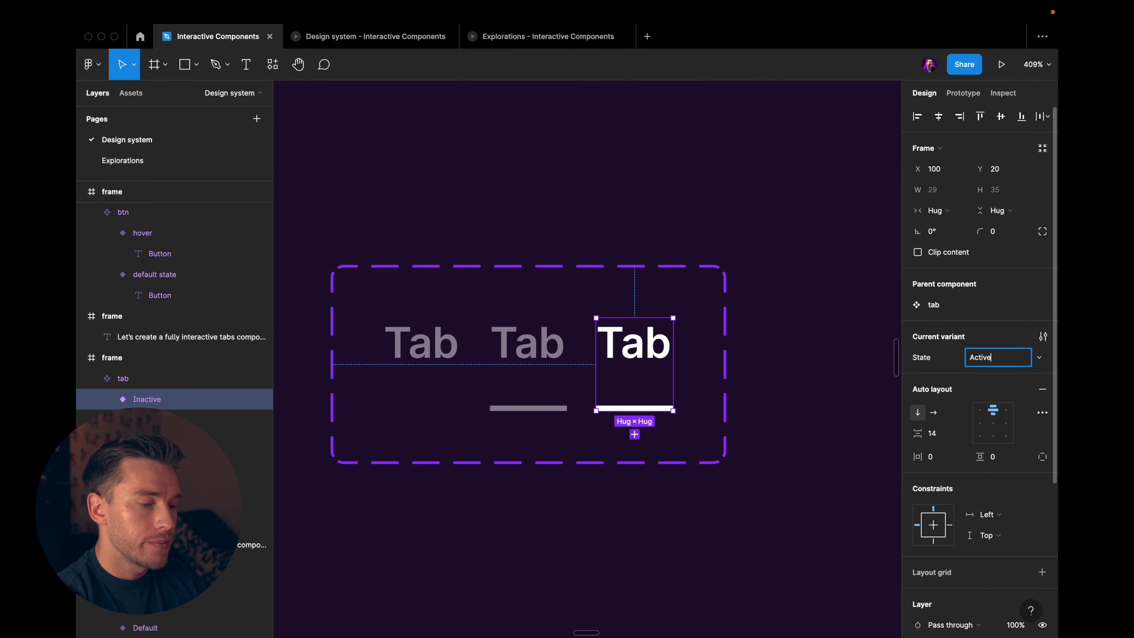
pyautogui.press('Return')
pyautogui.press('Tab')
pyautogui.click(994, 360)
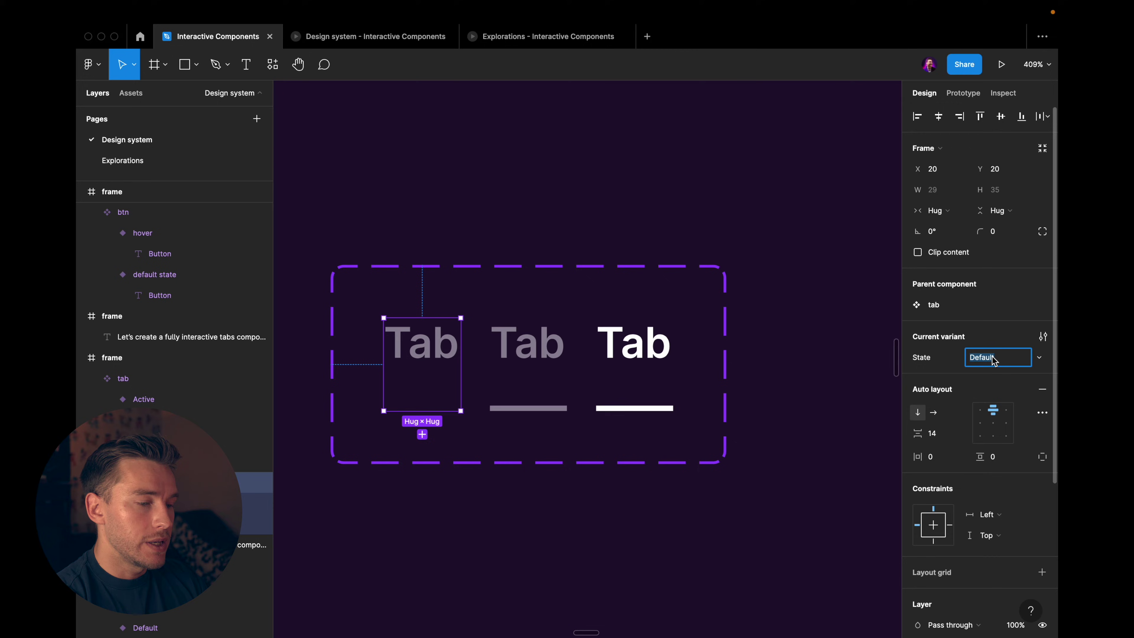
pyautogui.write('Inactive')
pyautogui.press('Return')
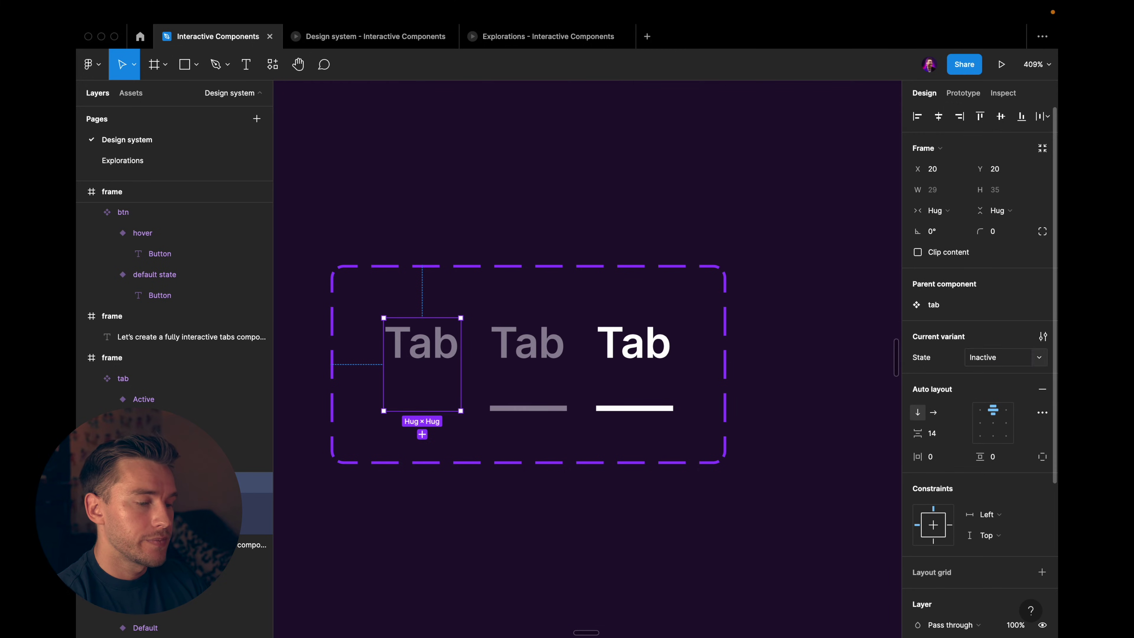
pyautogui.press('Escape')
# Step: Review each variant's state and interactions, confirming the middle tab changes to Active on click
pyautogui.click(527, 342)
pyautogui.click(445, 365)
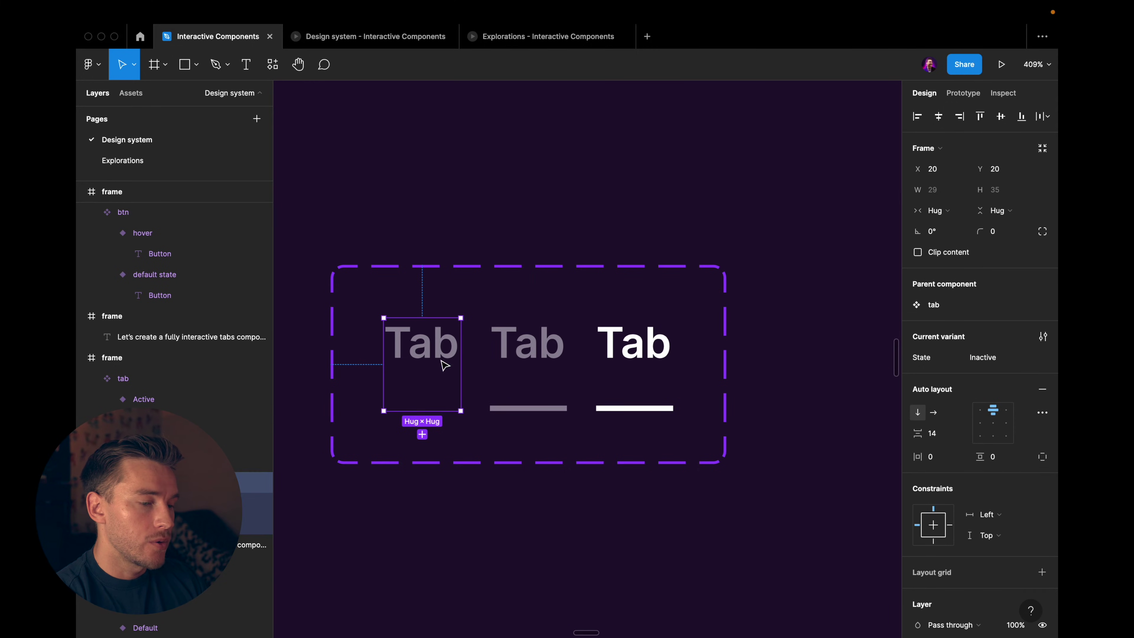
pyautogui.click(550, 347)
pyautogui.click(618, 352)
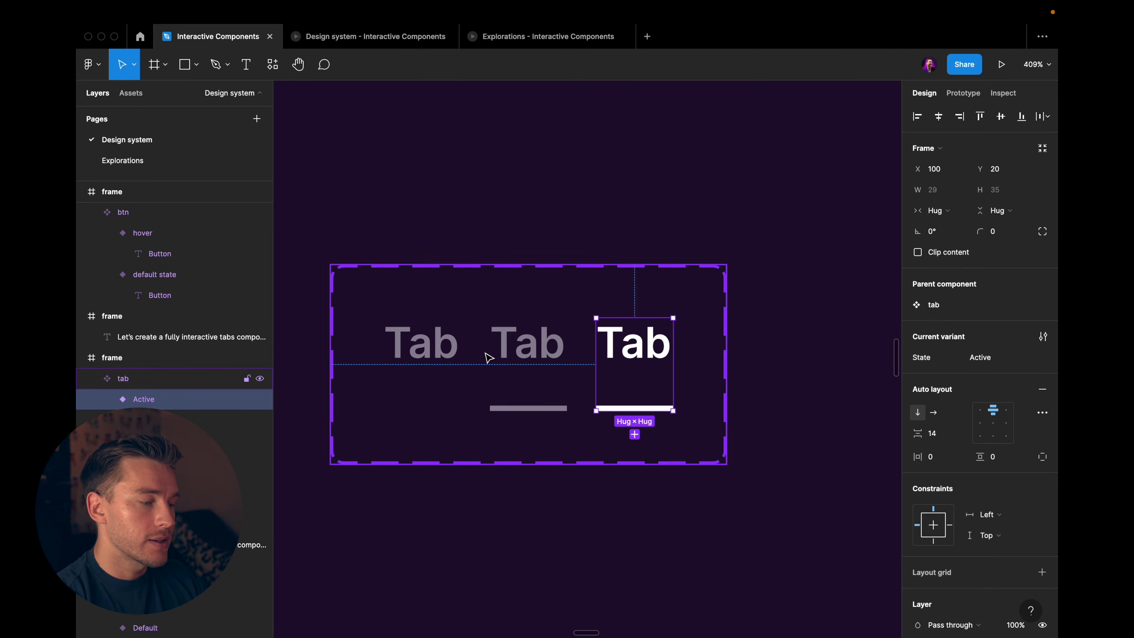
pyautogui.hotkey('shift', 'e')
pyautogui.click(440, 342)
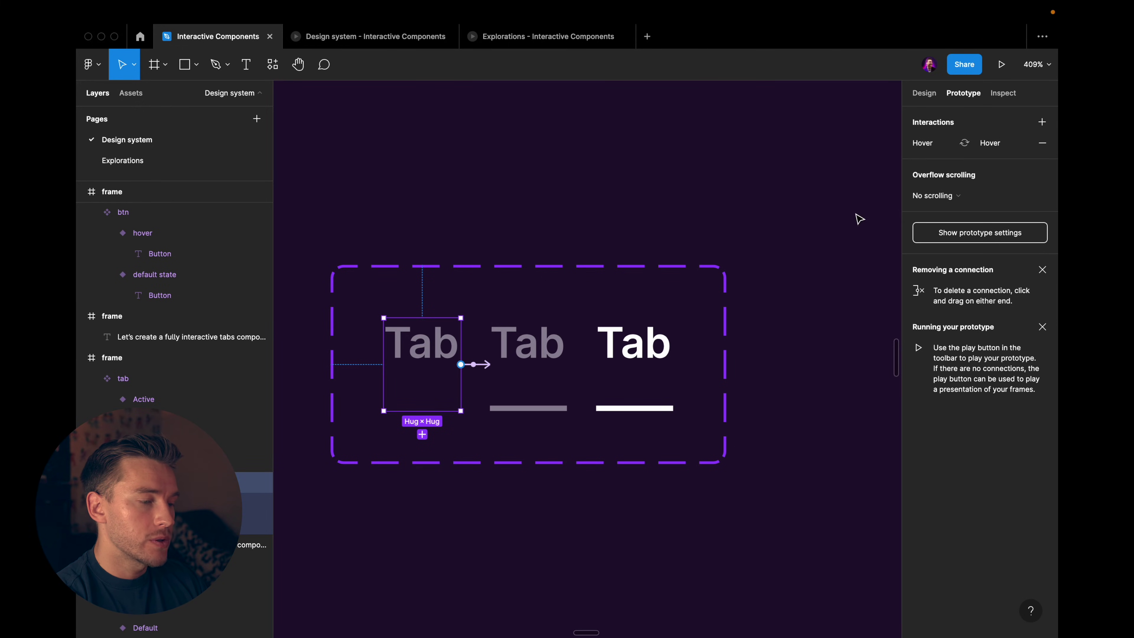
pyautogui.click(477, 364)
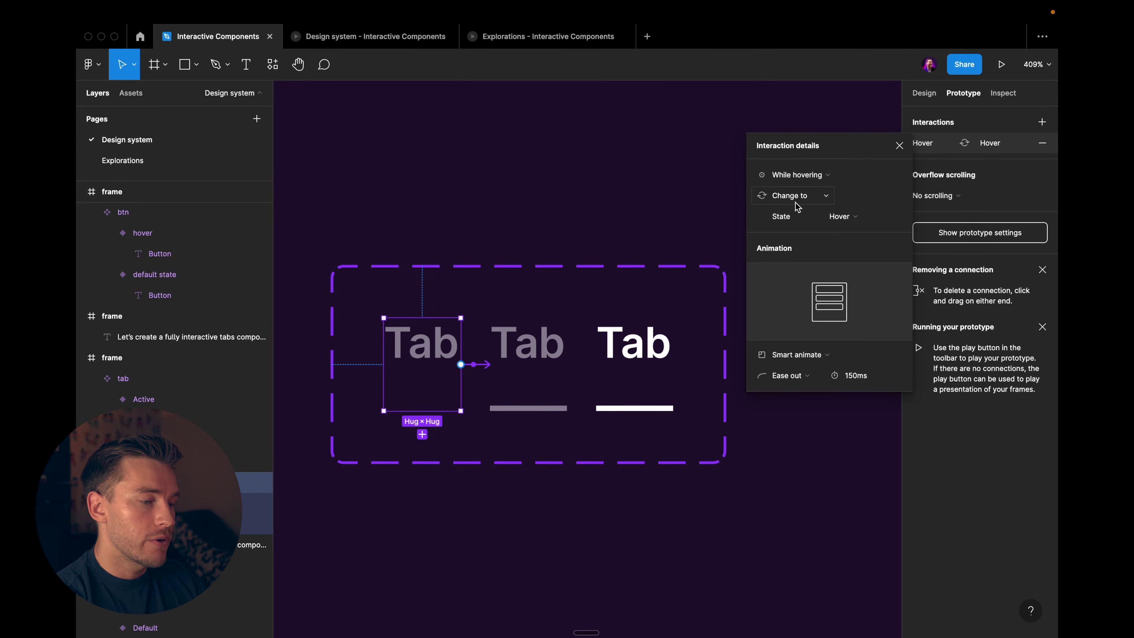
pyautogui.click(566, 352)
pyautogui.click(595, 367)
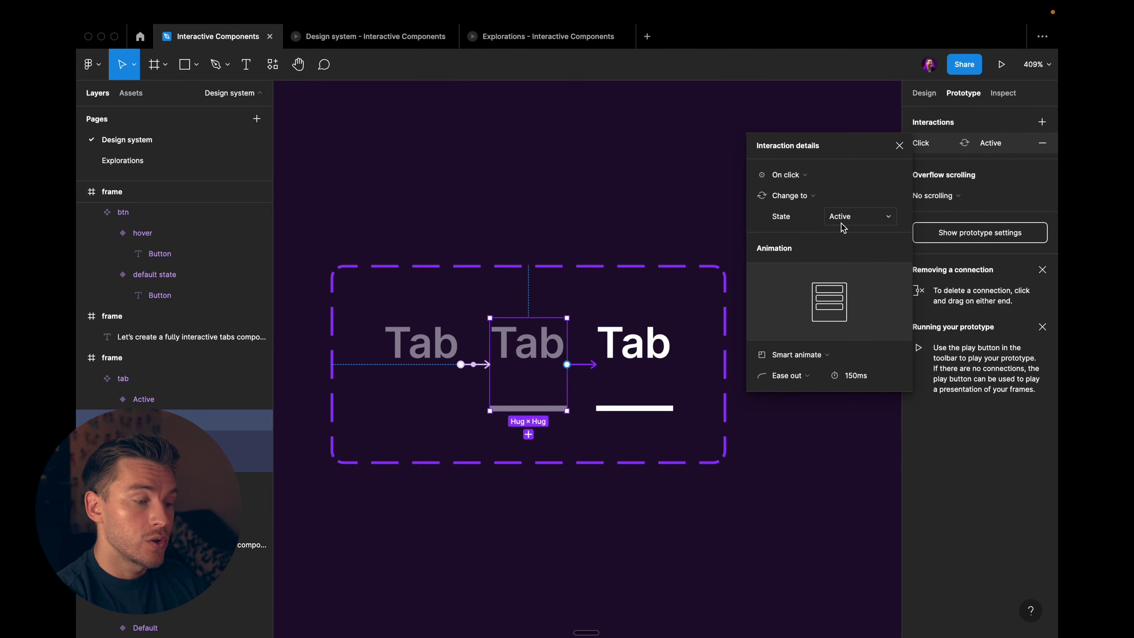
pyautogui.click(642, 369)
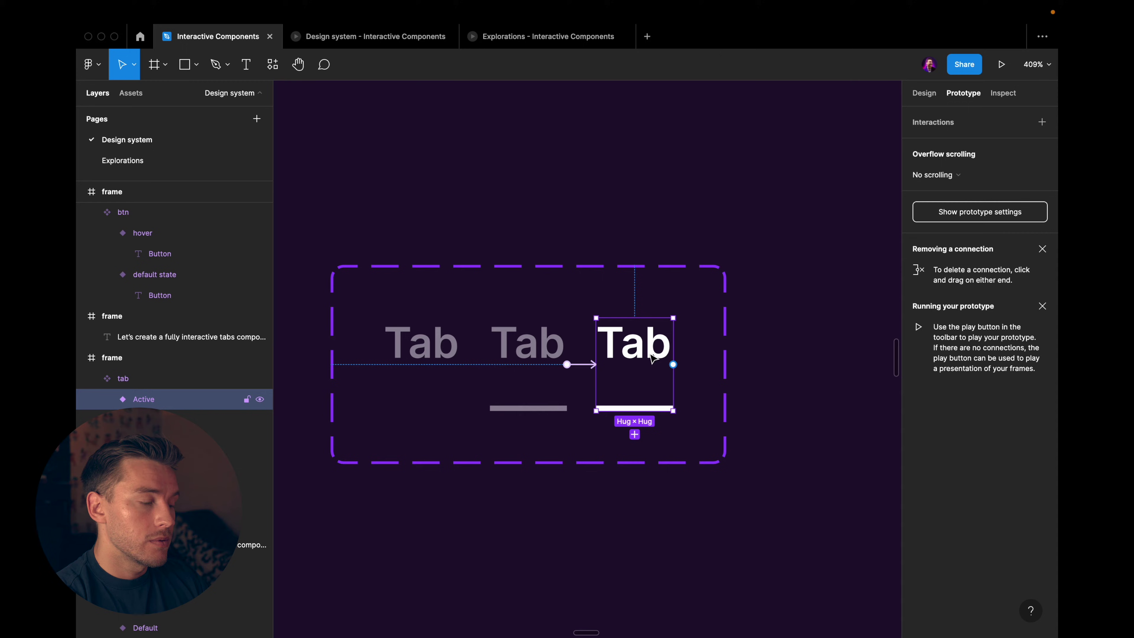
pyautogui.scroll(-3, 656, 364)
# Step: Search the assets for 'tab' and place a Tab instance on the canvas
pyautogui.click(675, 366)
pyautogui.scroll(-5, 648, 358)
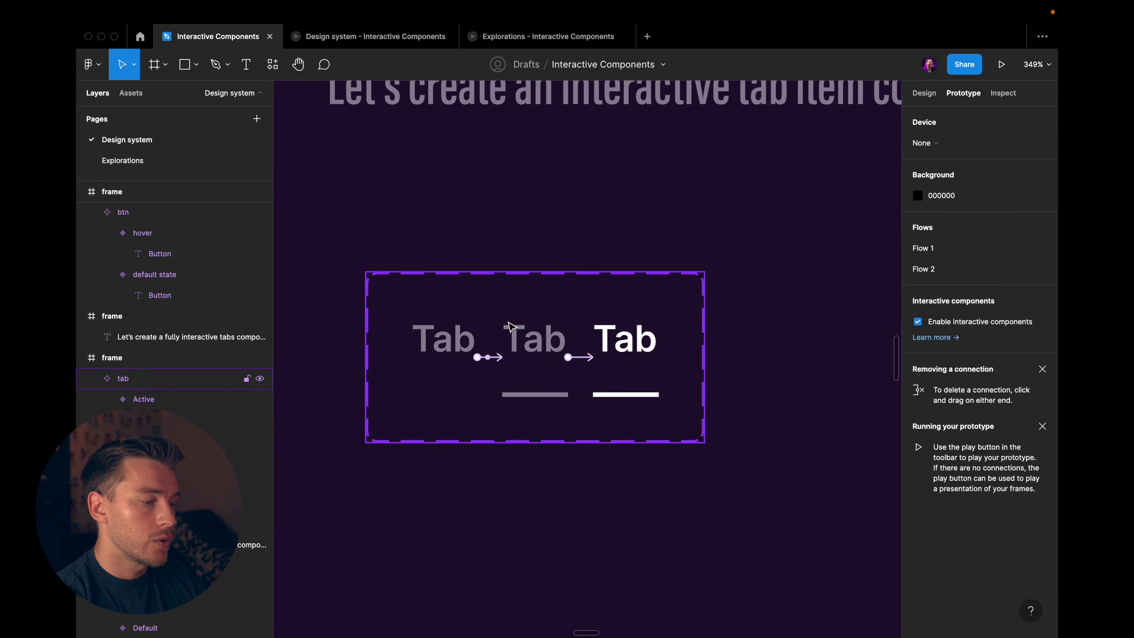
pyautogui.click(491, 330)
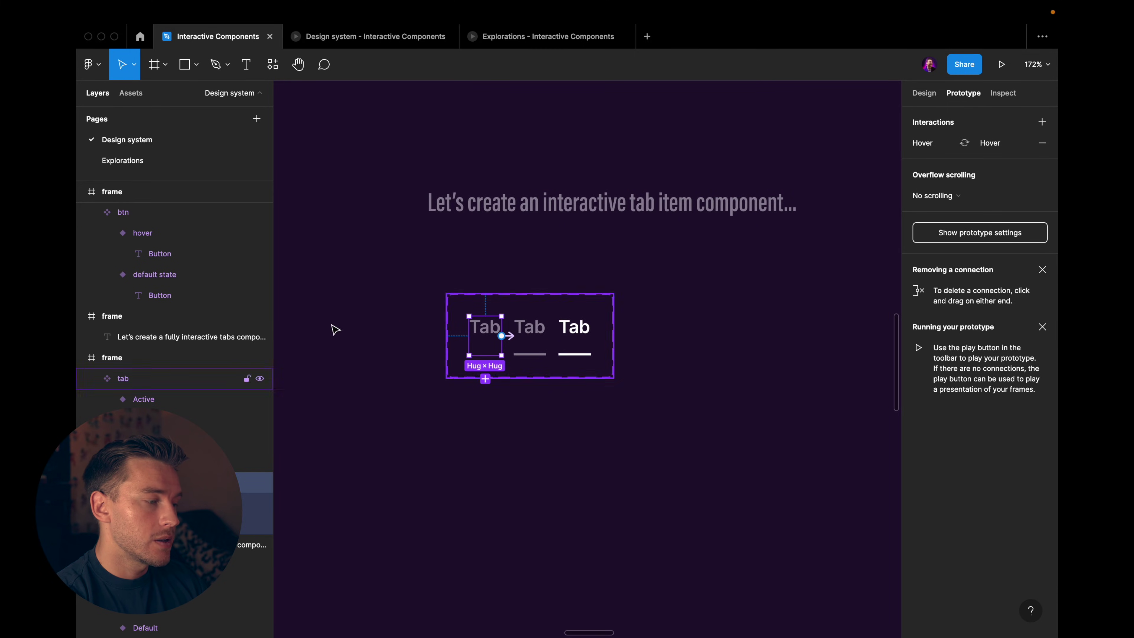
pyautogui.click(127, 94)
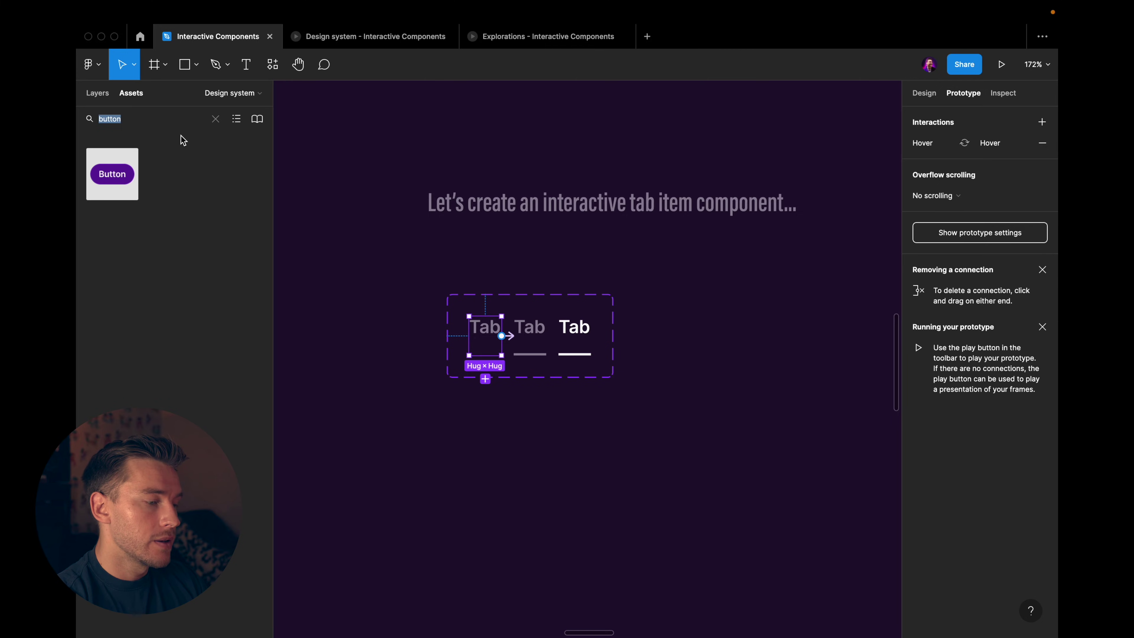
pyautogui.press('Escape')
pyautogui.click(474, 313)
pyautogui.click(95, 94)
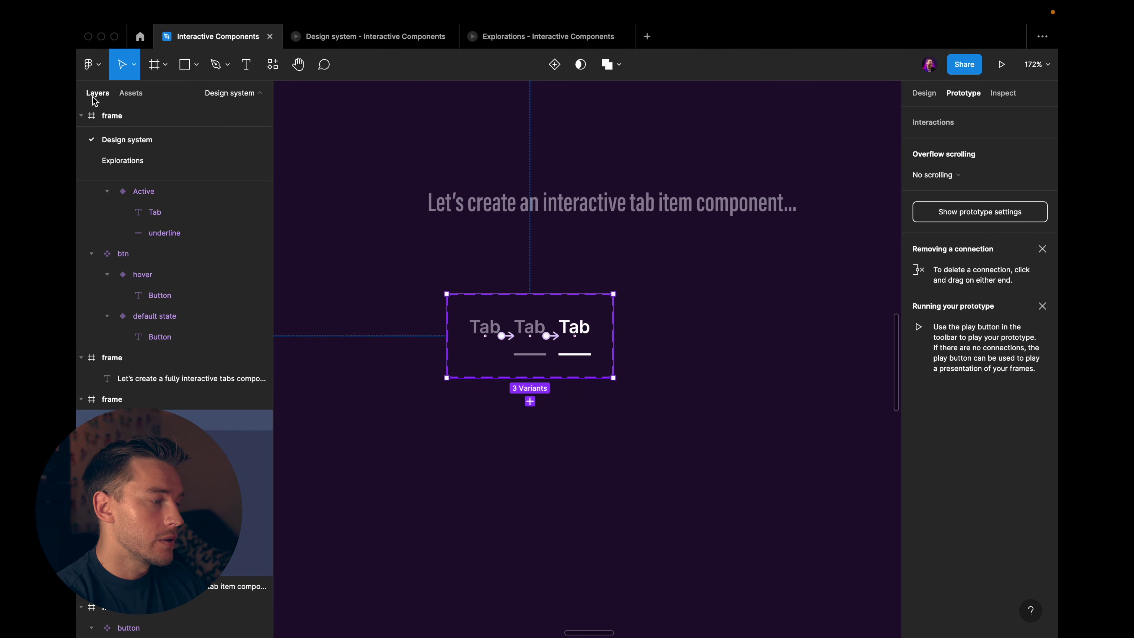
pyautogui.click(140, 94)
pyautogui.write('tab')
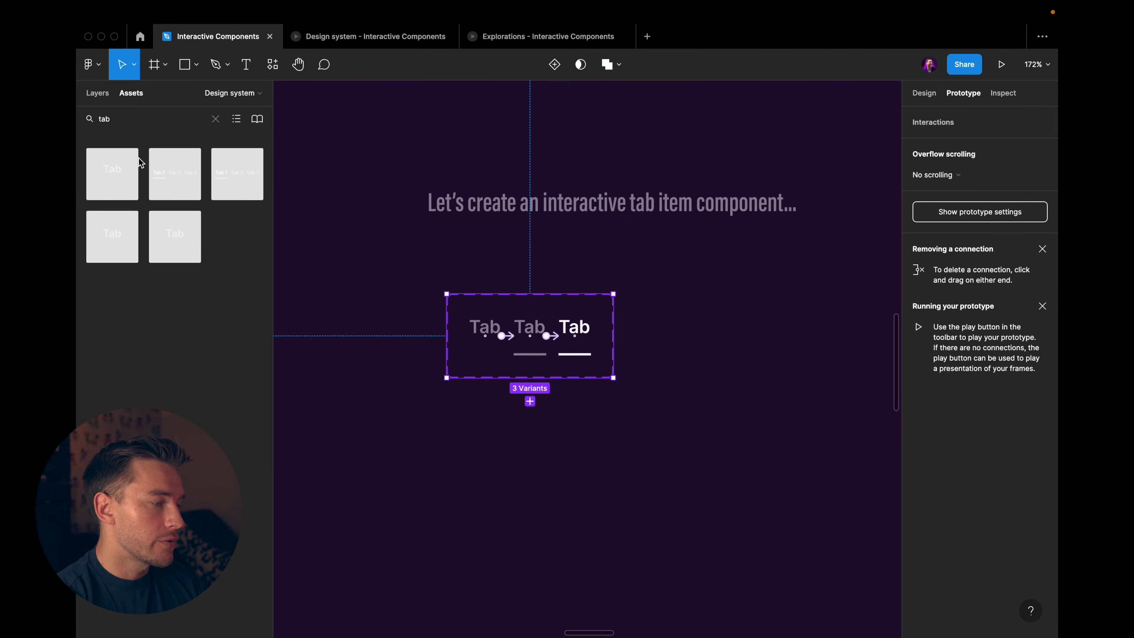
pyautogui.moveTo(123, 178); pyautogui.dragTo(845, 322)
pyautogui.scroll(5, 842, 322)
pyautogui.hscroll(7, 831, 331)
pyautogui.click(809, 353)
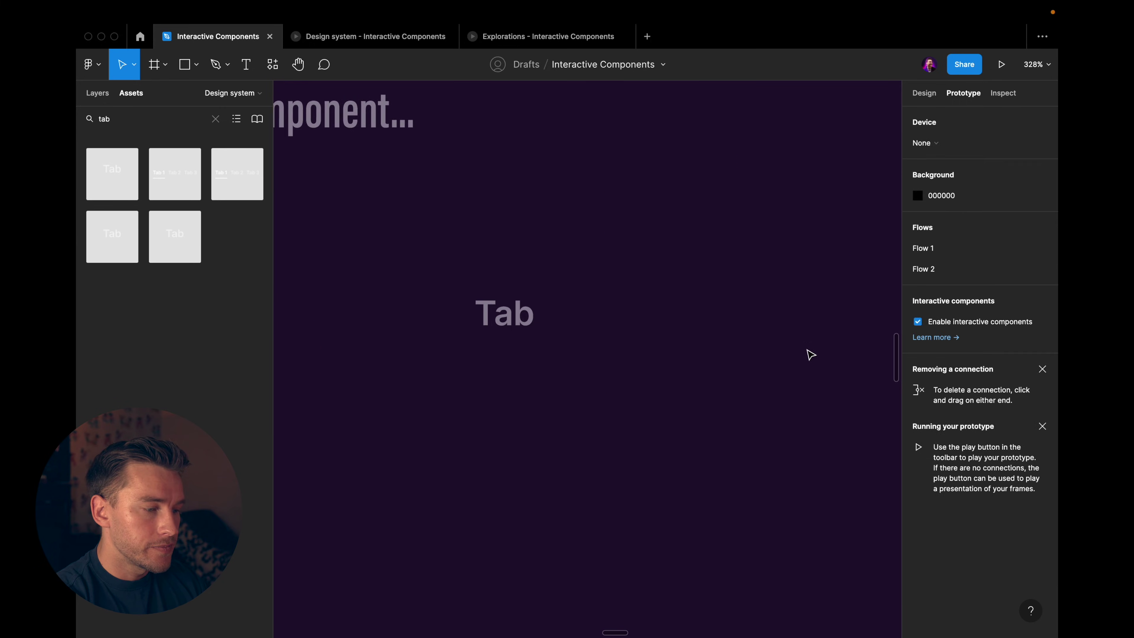
pyautogui.scroll(-4, 786, 344)
pyautogui.click(603, 325)
pyautogui.scroll(-10, 532, 514)
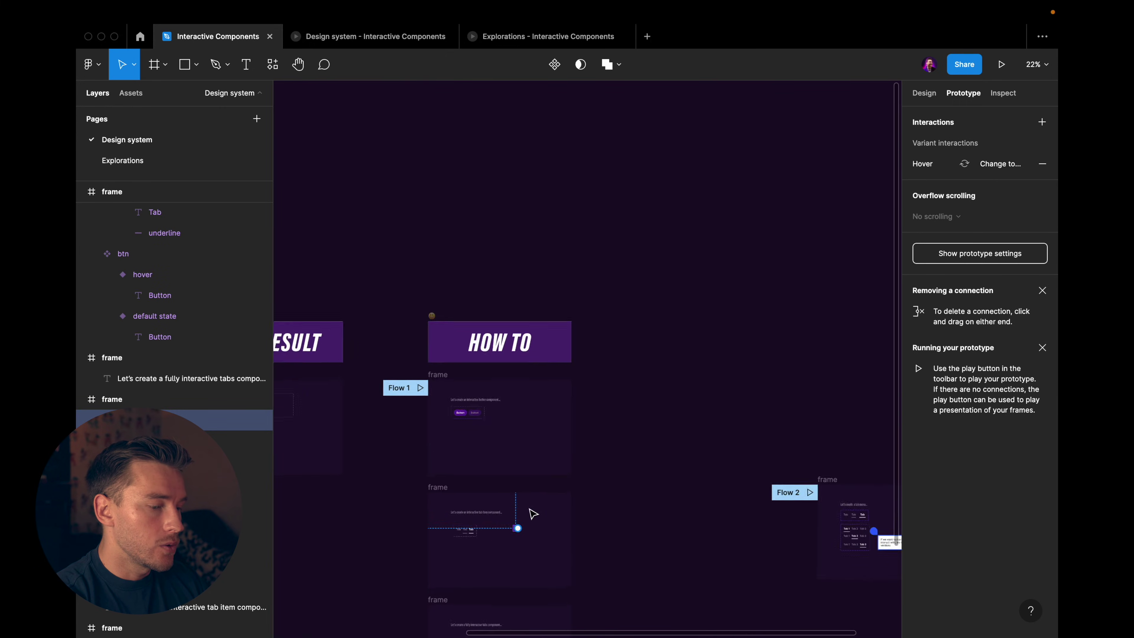
pyautogui.scroll(5, 533, 514)
# Step: Draw a 184×184 frame holding the tab instance and make it a flow starting point
pyautogui.press('f')
pyautogui.moveTo(719, 403); pyautogui.dragTo(815, 500)
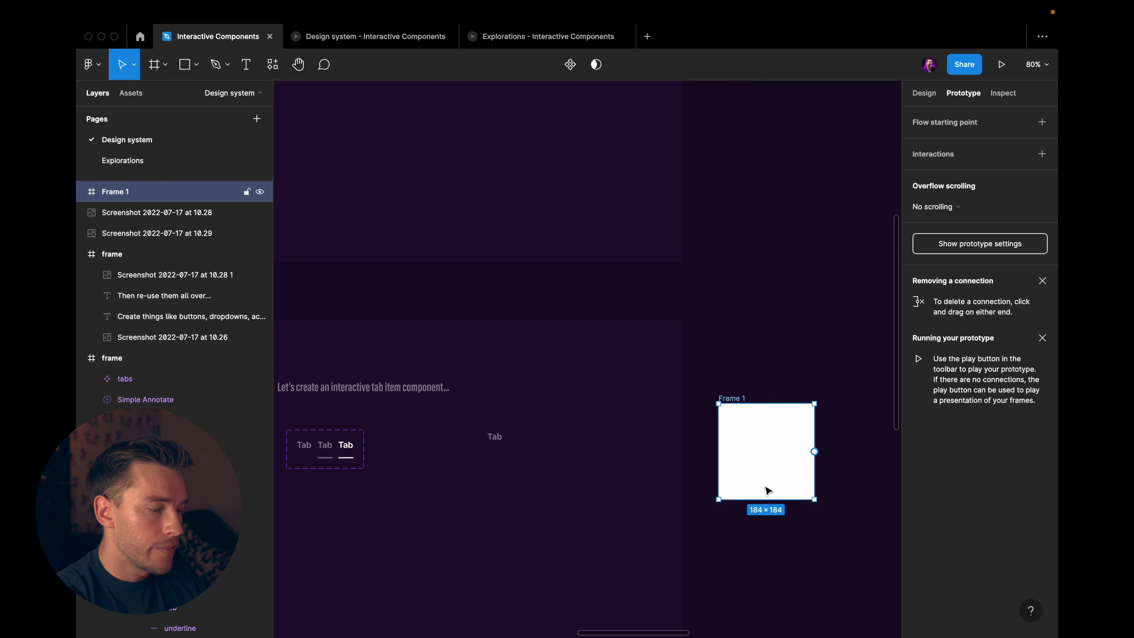
pyautogui.click(677, 449)
pyautogui.click(498, 438)
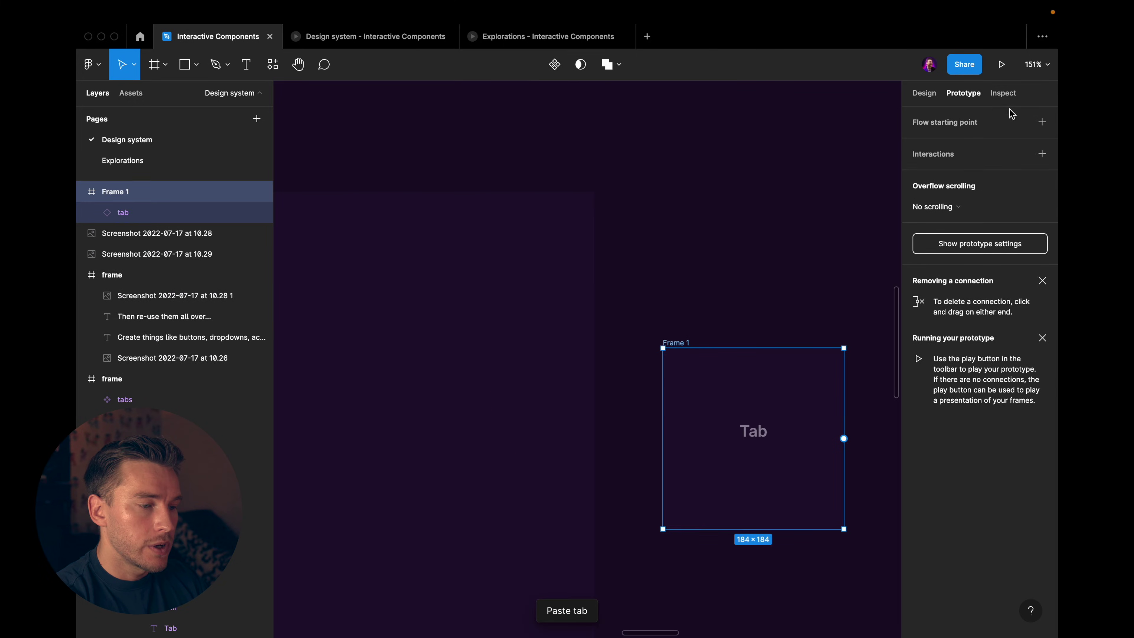
pyautogui.click(1042, 122)
# Step: Play the flow and click the tab to confirm it turns active
pyautogui.click(652, 355)
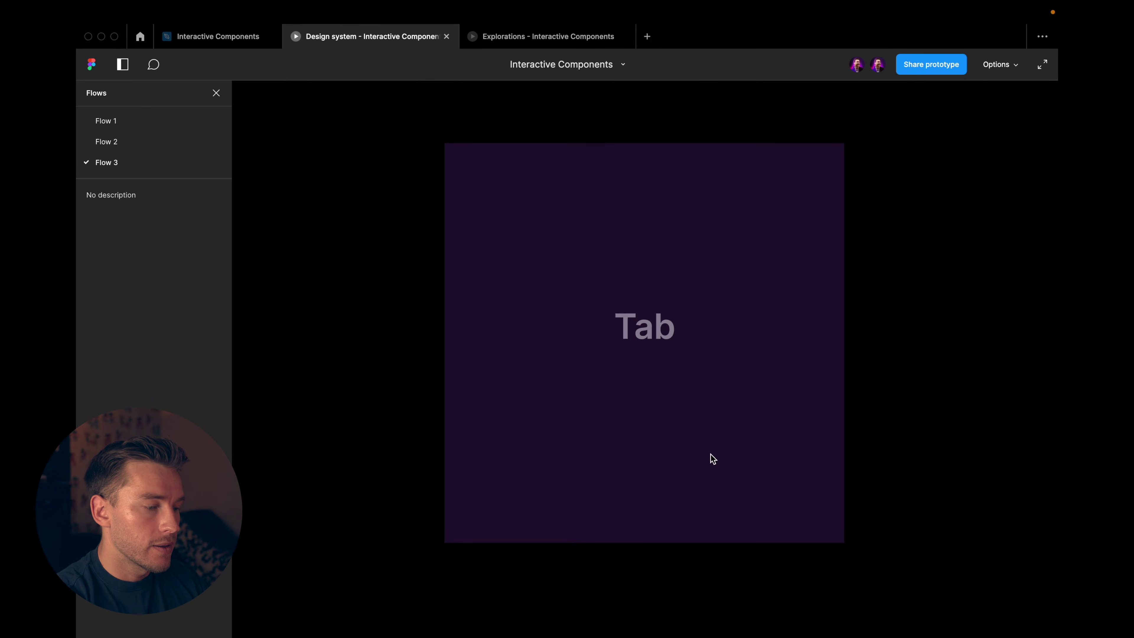
pyautogui.click(662, 352)
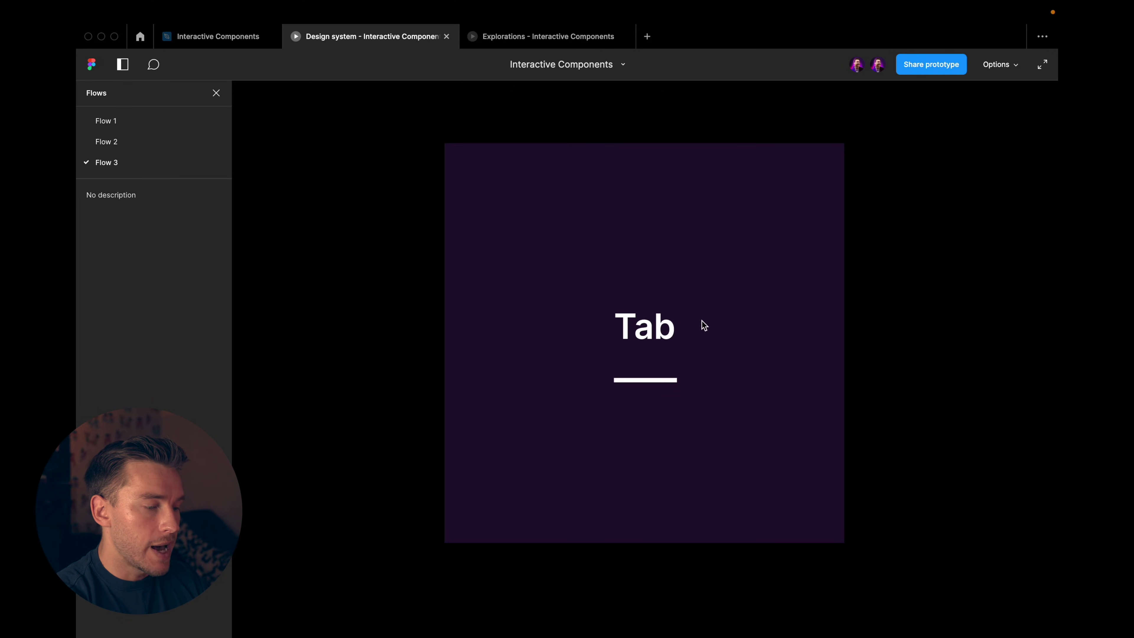
pyautogui.click(218, 37)
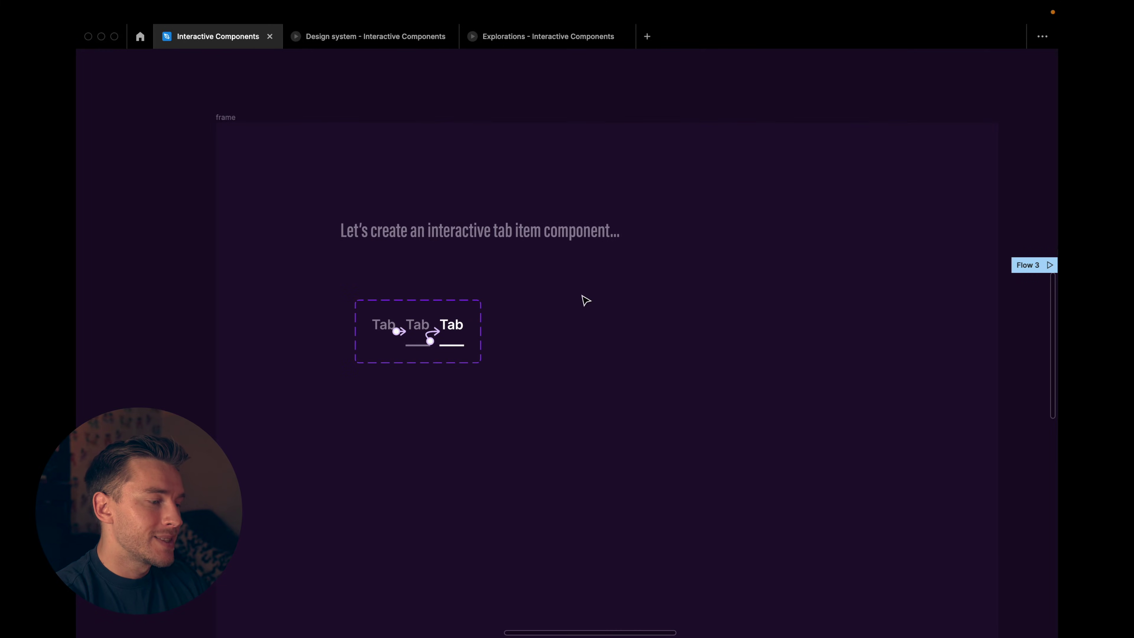
# Step: Scroll around the tab component set and restore the hidden editor panels with Ctrl+\
pyautogui.scroll(-1, 586, 301)
pyautogui.scroll(3, 587, 300)
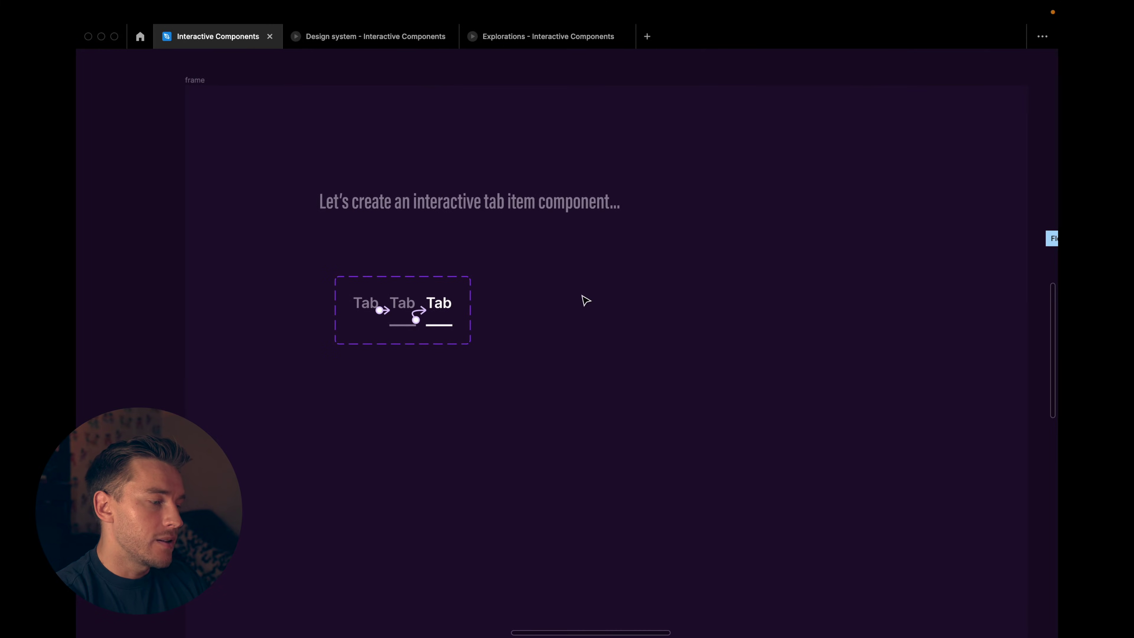
pyautogui.scroll(-2, 586, 300)
pyautogui.scroll(1, 586, 300)
pyautogui.scroll(1, 586, 300)
pyautogui.hscroll(1, 586, 301)
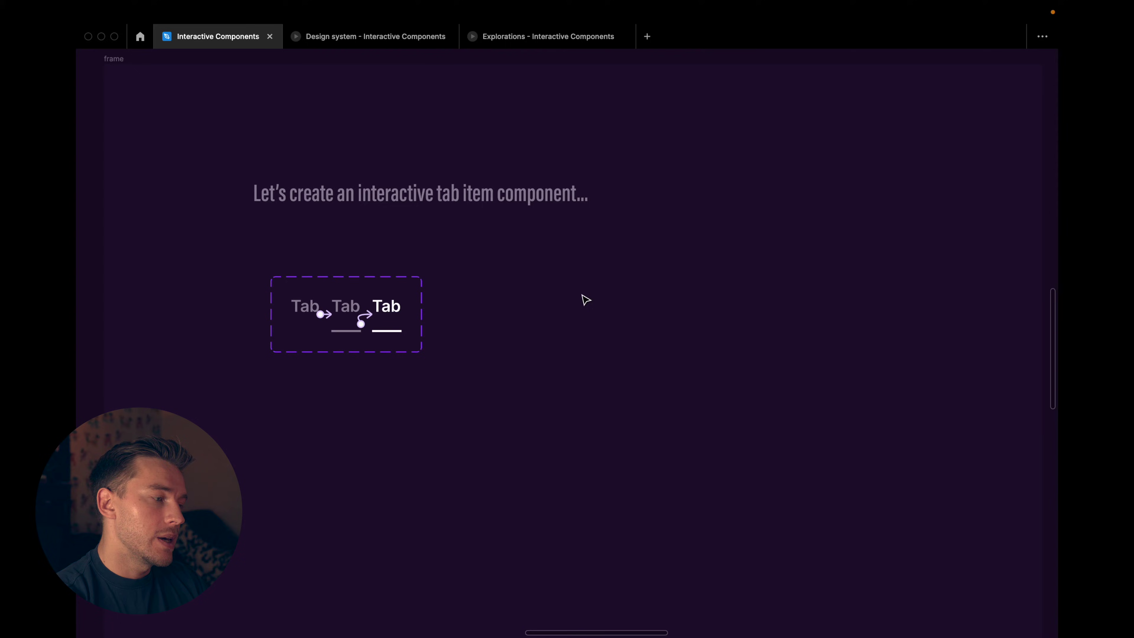
pyautogui.scroll(1, 586, 300)
pyautogui.scroll(-1, 586, 300)
pyautogui.scroll(1, 587, 300)
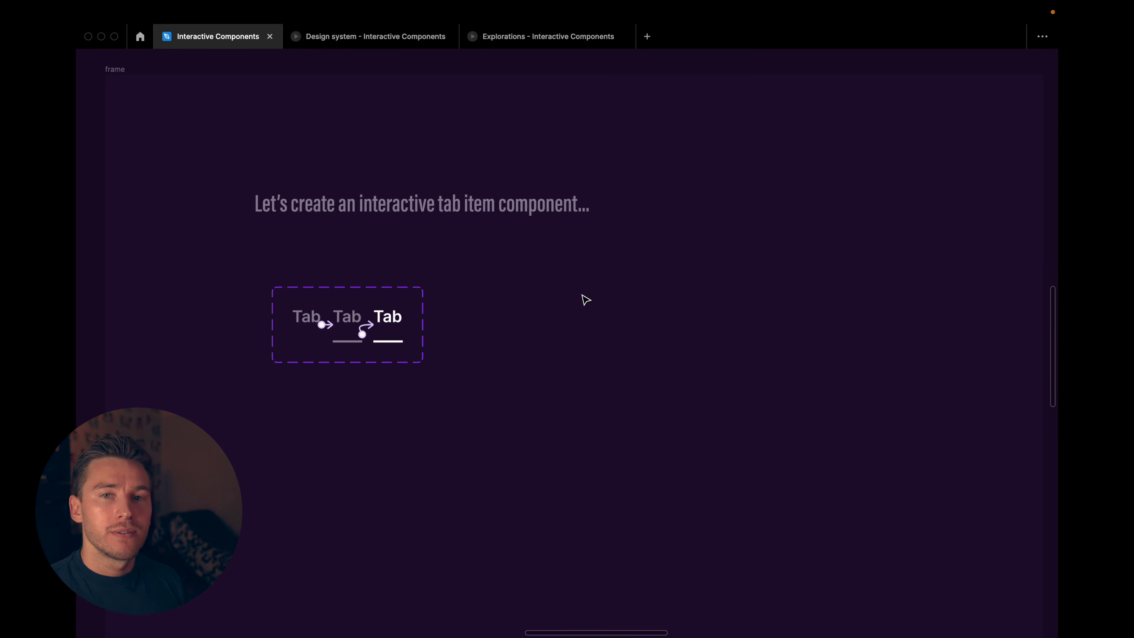
pyautogui.scroll(-2, 581, 295)
pyautogui.scroll(1, 662, 136)
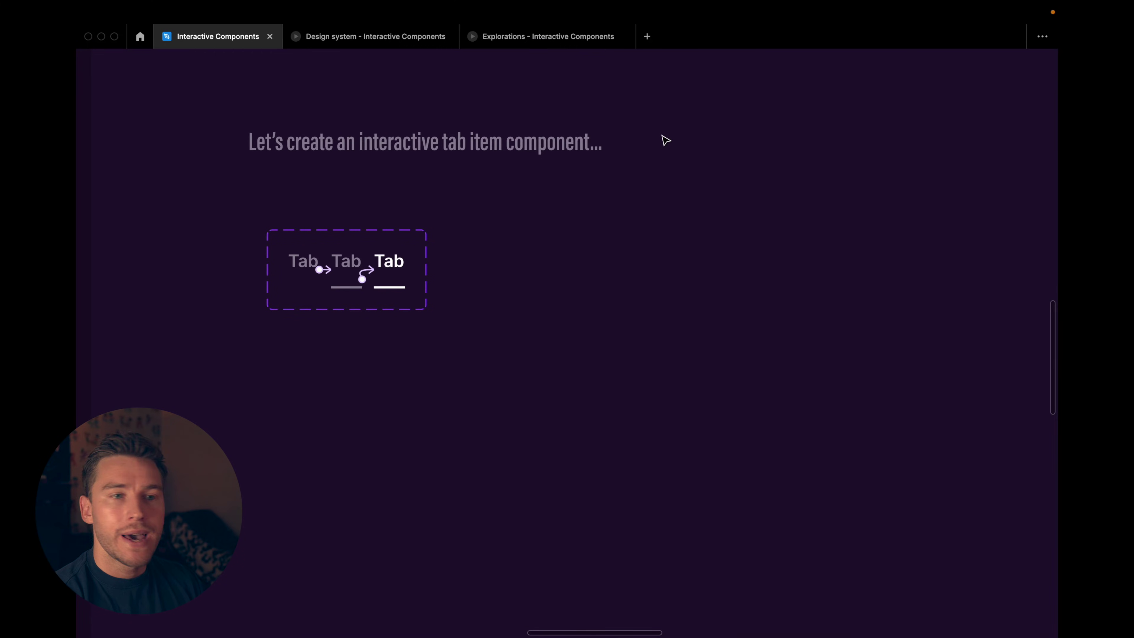
pyautogui.scroll(-4, 537, 167)
pyautogui.press('super+backslash')
# Step: Place Tab instances from Assets and duplicate them so three tabs sit side by side
pyautogui.scroll(4, 537, 169)
pyautogui.doubleClick(502, 170)
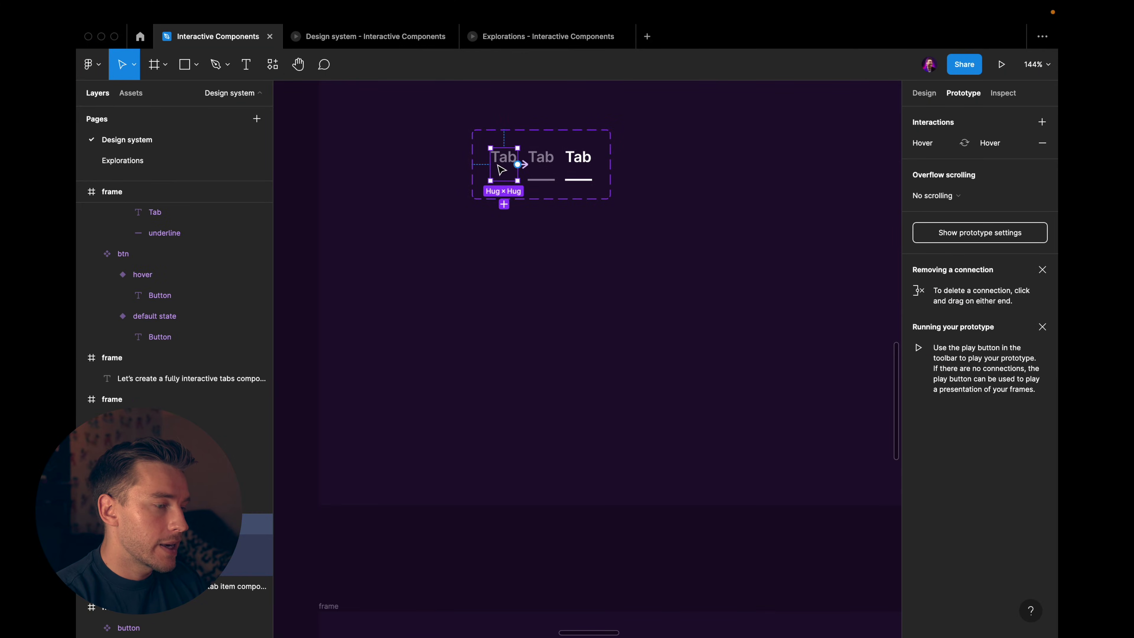
pyautogui.scroll(-5, 501, 170)
pyautogui.scroll(-5, 509, 162)
pyautogui.hotkey('alt', '2')
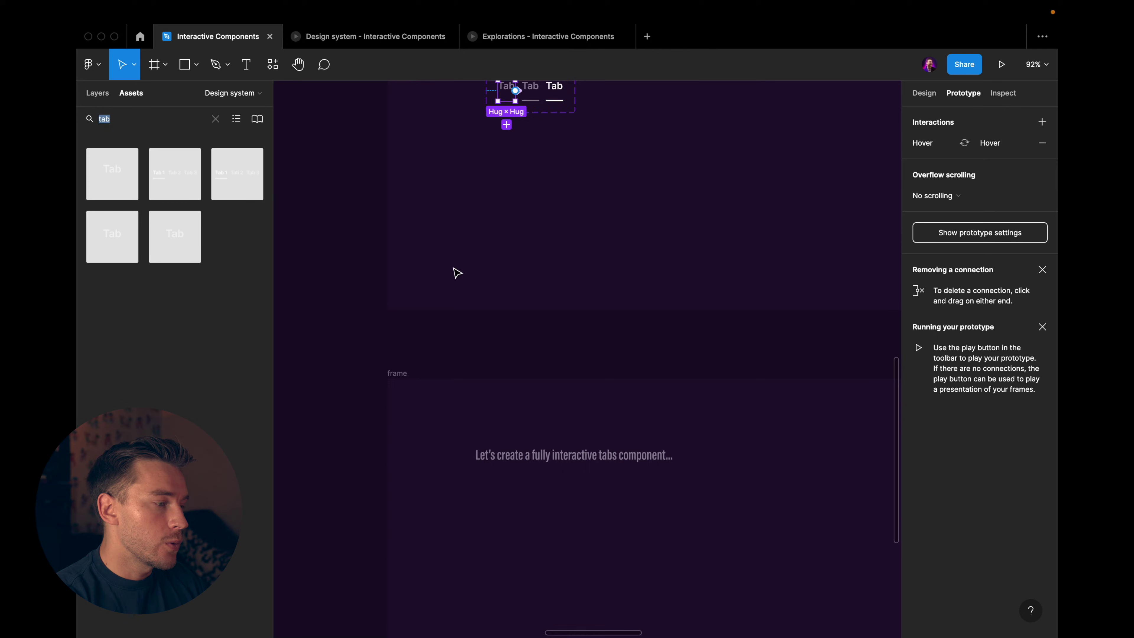
pyautogui.scroll(-8, 455, 272)
pyautogui.moveTo(100, 178); pyautogui.dragTo(452, 223)
pyautogui.scroll(6, 567, 371)
pyautogui.scroll(-3, 593, 372)
pyautogui.scroll(6, 448, 217)
pyautogui.click(97, 93)
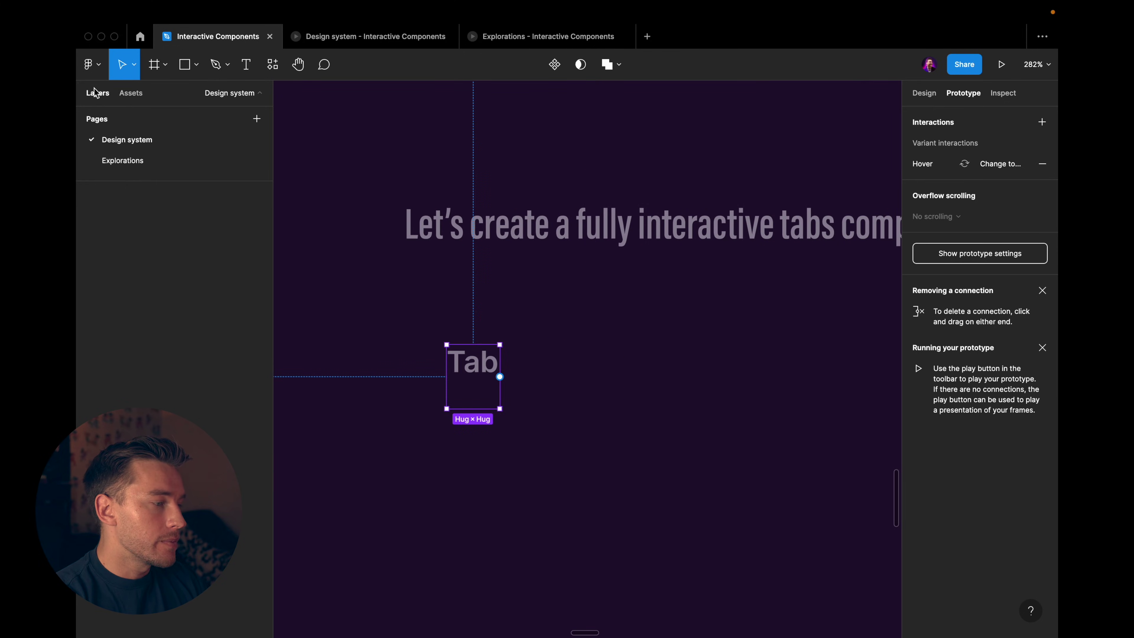
pyautogui.moveTo(476, 365); pyautogui.dragTo(506, 365)
pyautogui.press('super+d')
pyautogui.click(640, 433)
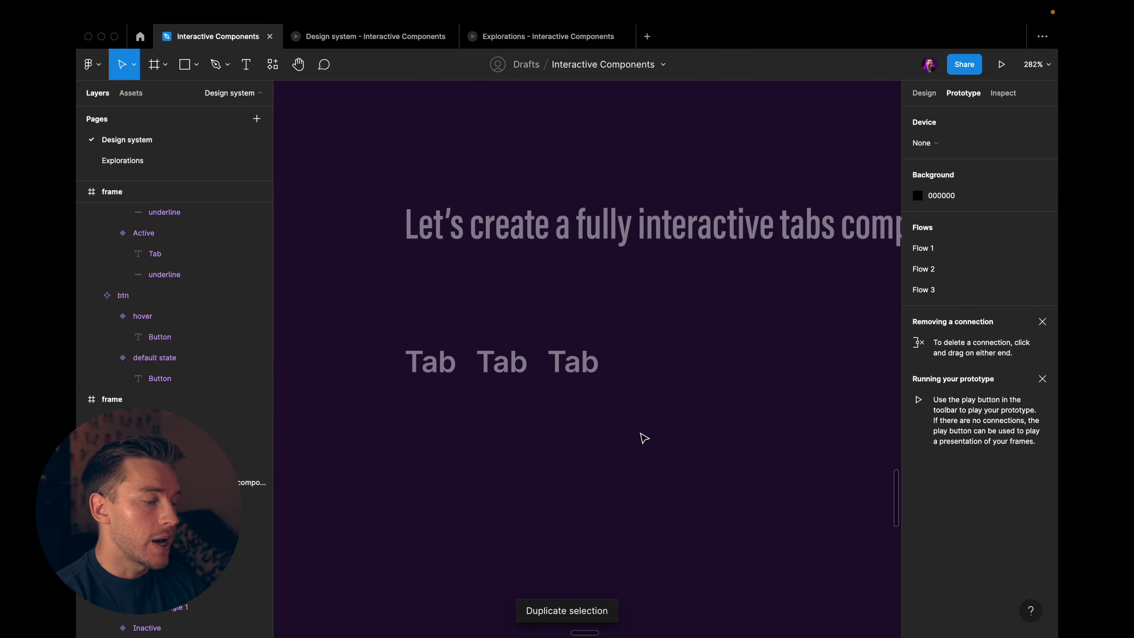
# Step: Wrap all three tabs in an auto-layout frame named 'tabs'
pyautogui.moveTo(670, 441); pyautogui.dragTo(366, 327)
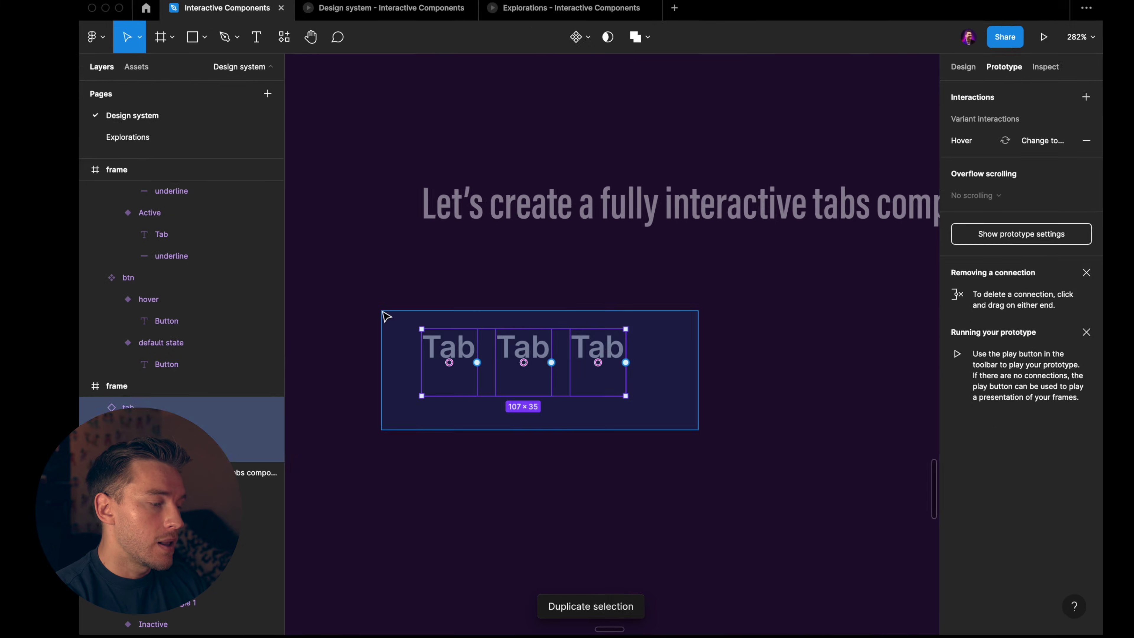
pyautogui.hotkey('shift', 'a')
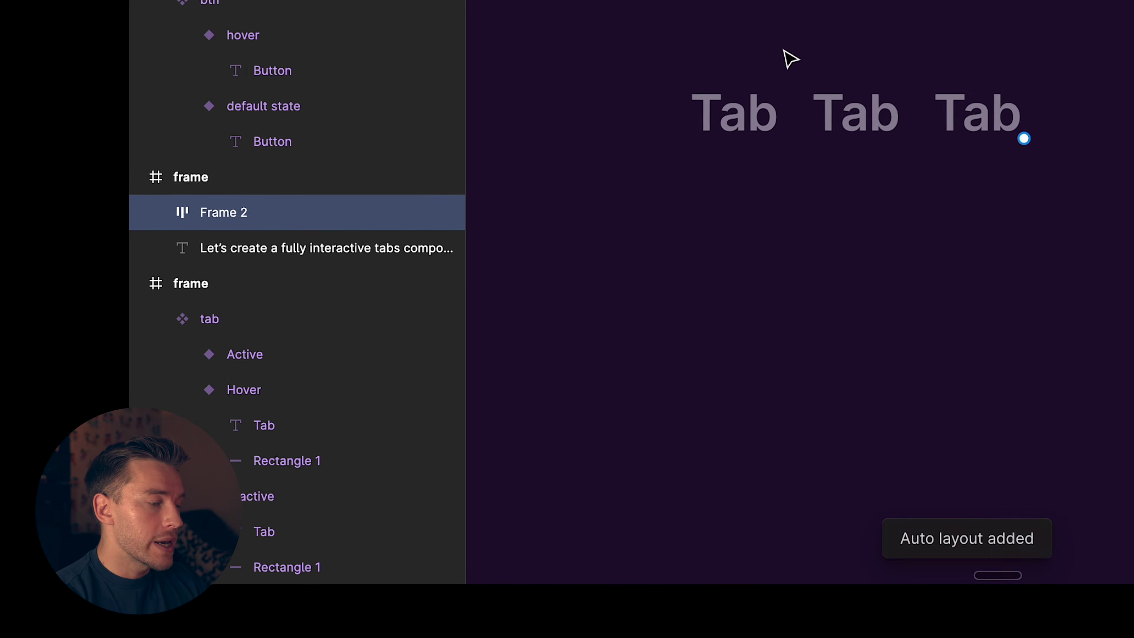
pyautogui.doubleClick(230, 210)
pyautogui.write('tabs')
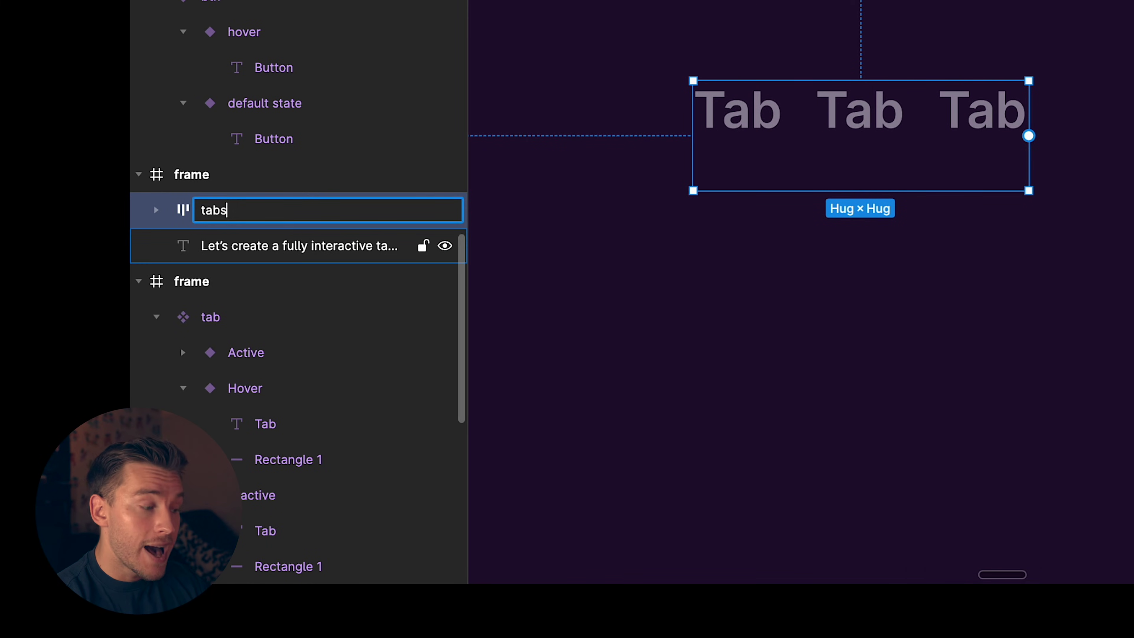
pyautogui.press('Return')
pyautogui.press('Escape')
# Step: Relabel the three tabs as Tab 1, Tab 2 and Tab 3
pyautogui.doubleClick(755, 116)
pyautogui.press('Right')
pyautogui.write('1')
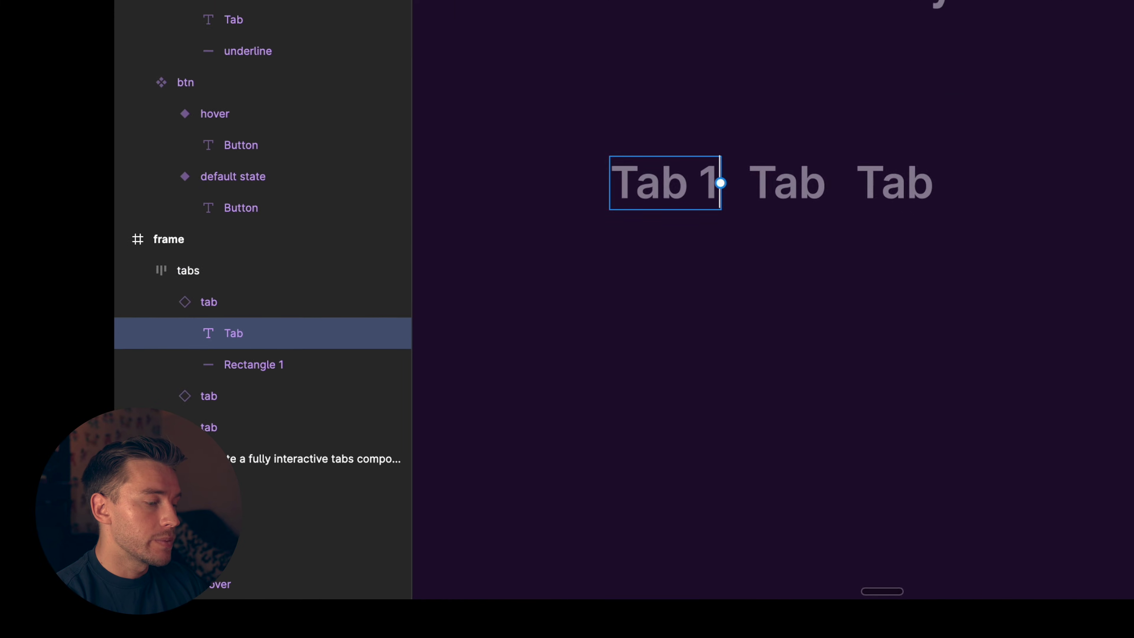
pyautogui.press('Escape')
pyautogui.doubleClick(860, 117)
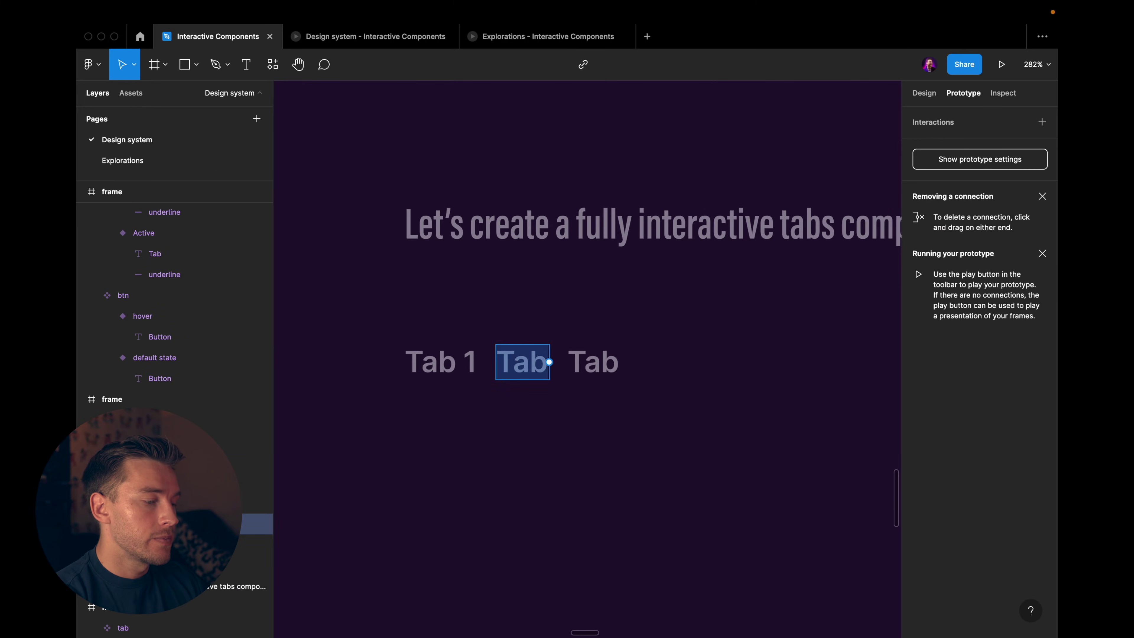
pyautogui.press('Right')
pyautogui.write('2')
pyautogui.doubleClick(640, 362)
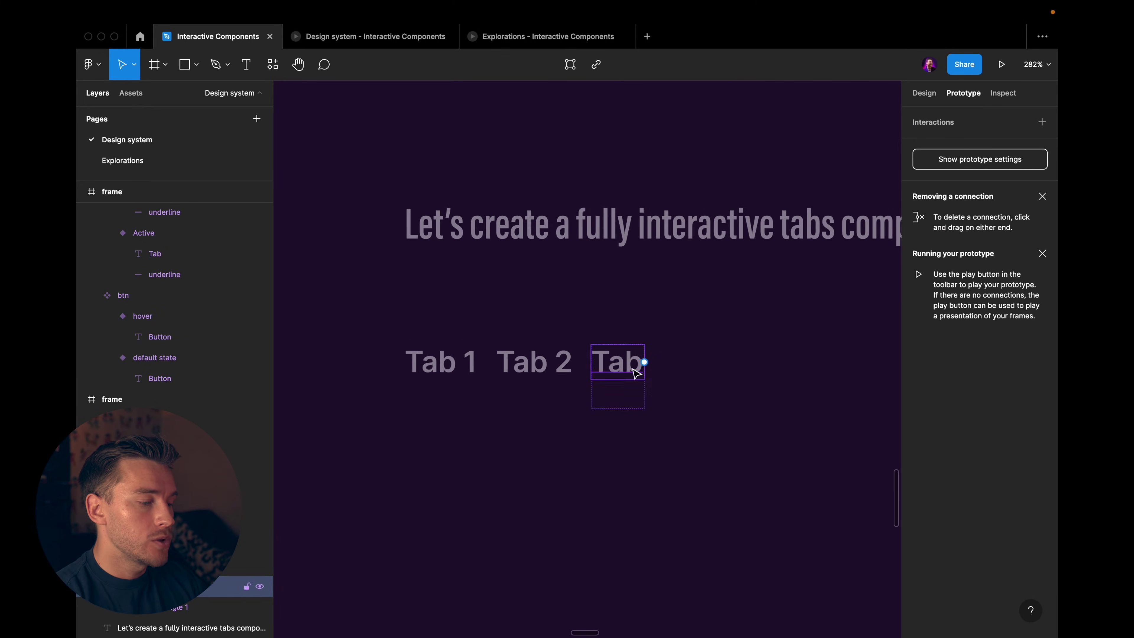
pyautogui.press('Right')
pyautogui.write('3')
pyautogui.click(678, 377)
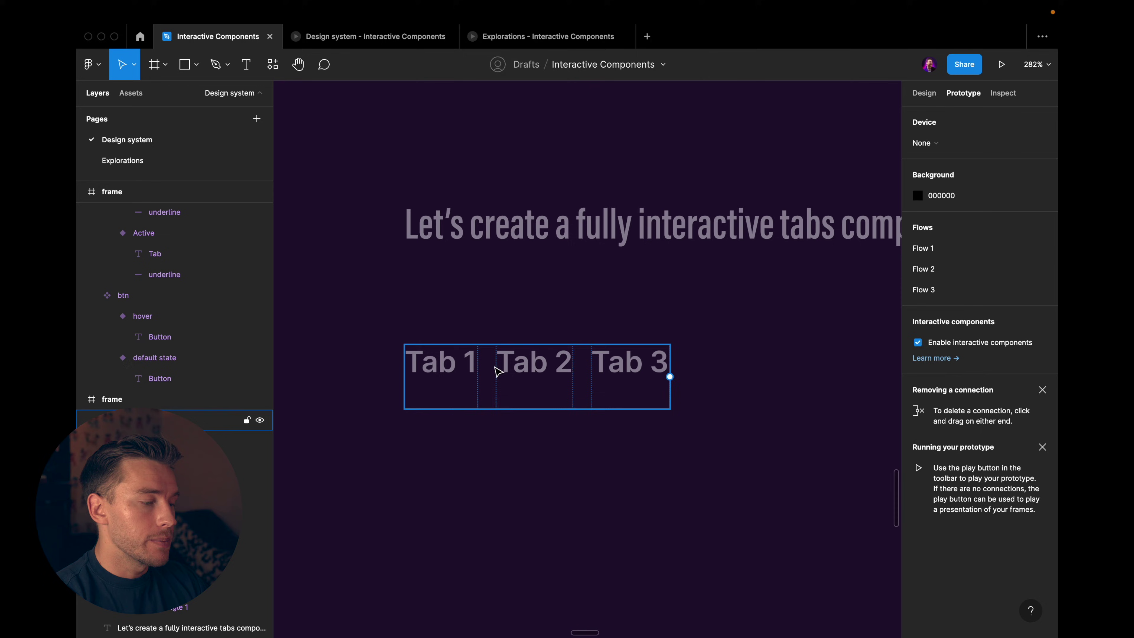
# Step: Set the Tab 1 instance's State to Active
pyautogui.doubleClick(468, 367)
pyautogui.click(925, 95)
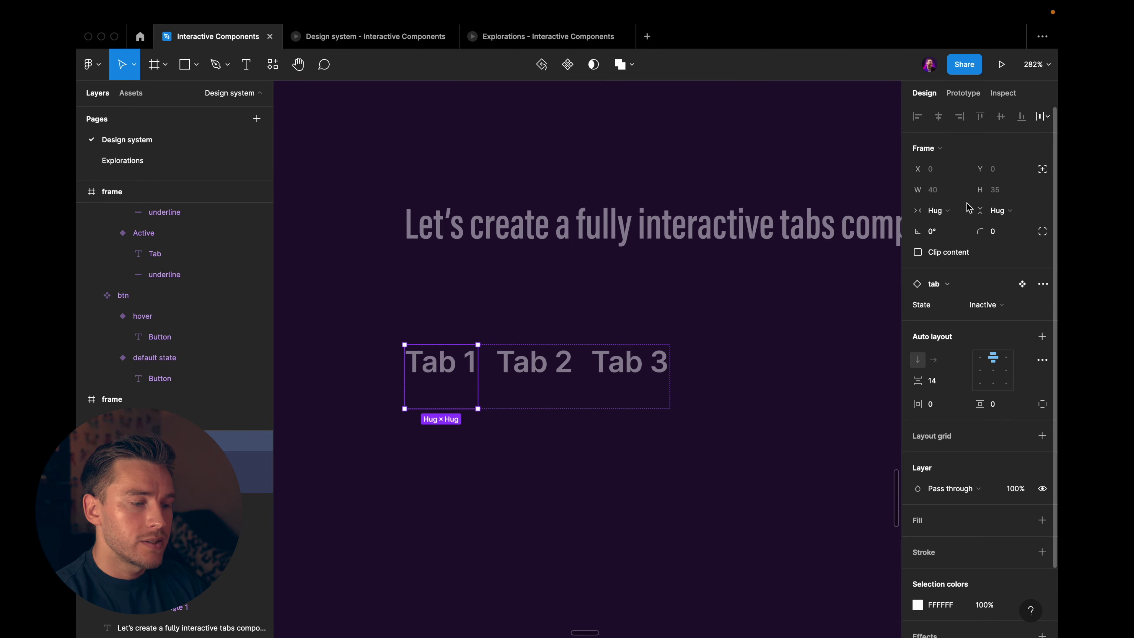
pyautogui.click(1000, 304)
pyautogui.click(996, 335)
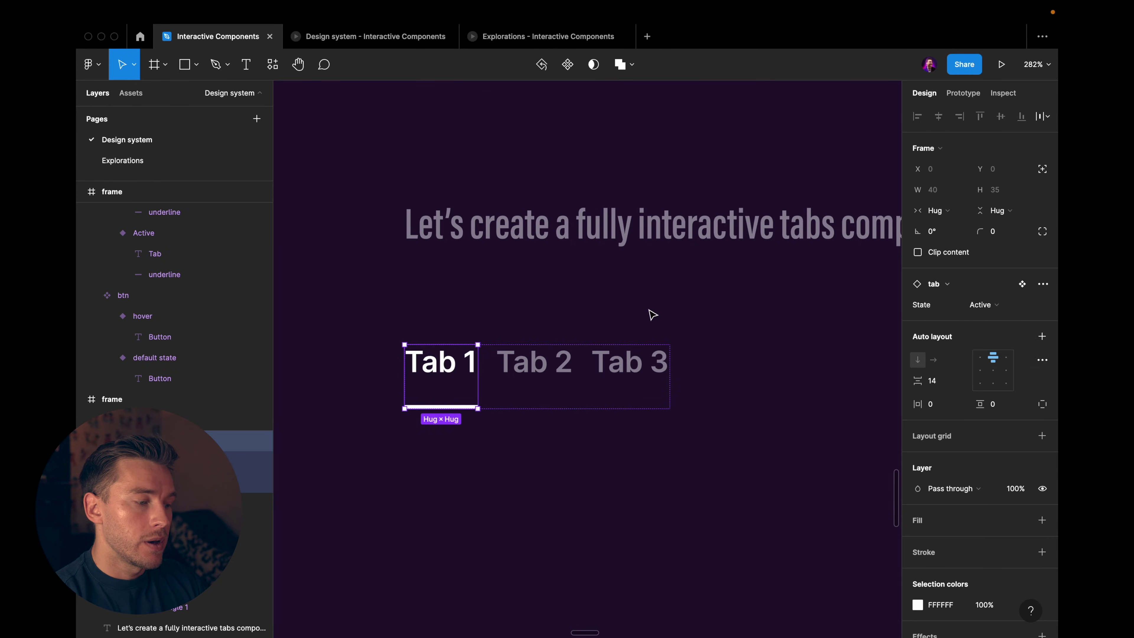
pyautogui.press('Escape')
# Step: Nudge the tabs frame slightly right and make it a component
pyautogui.doubleClick(541, 368)
pyautogui.click(622, 368)
pyautogui.press('Escape')
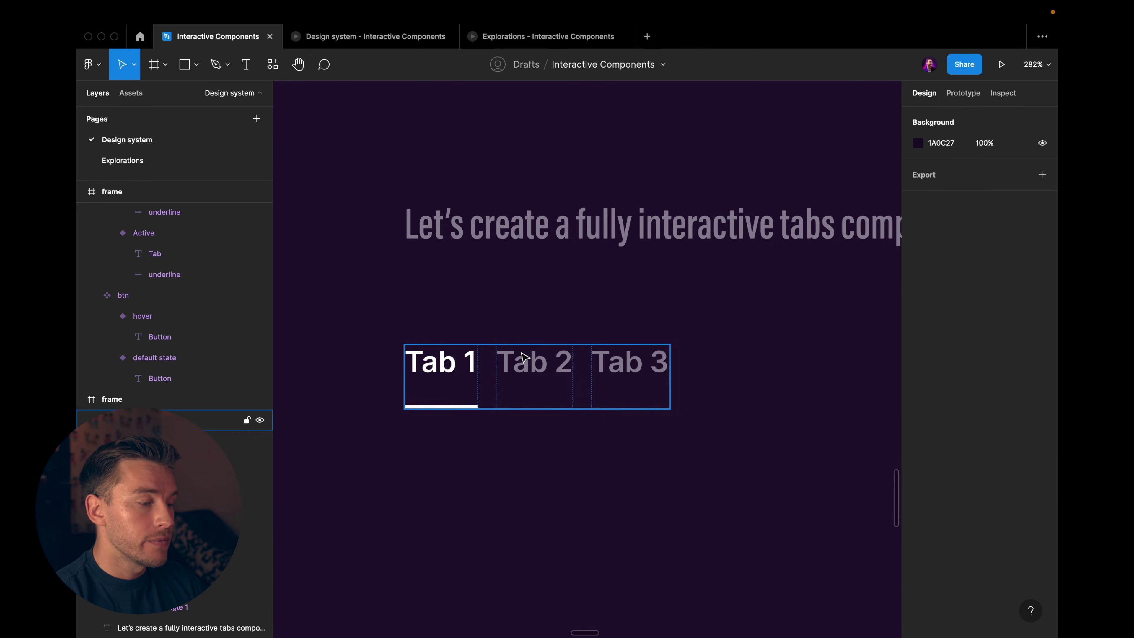
pyautogui.moveTo(471, 350); pyautogui.dragTo(479, 355)
pyautogui.doubleClick(542, 361)
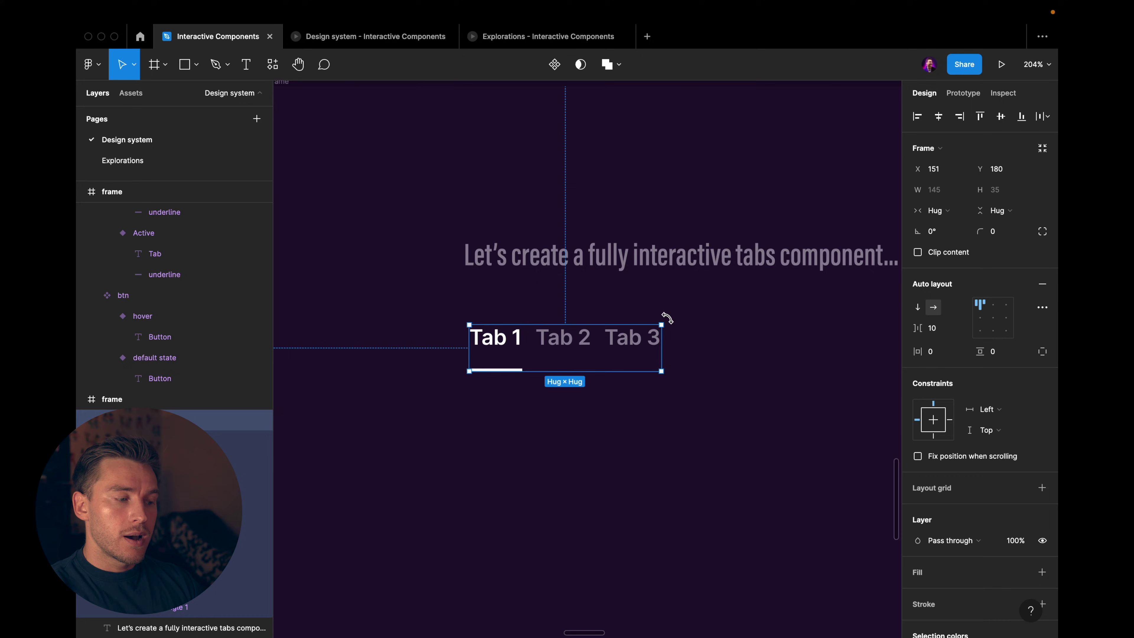
pyautogui.click(555, 64)
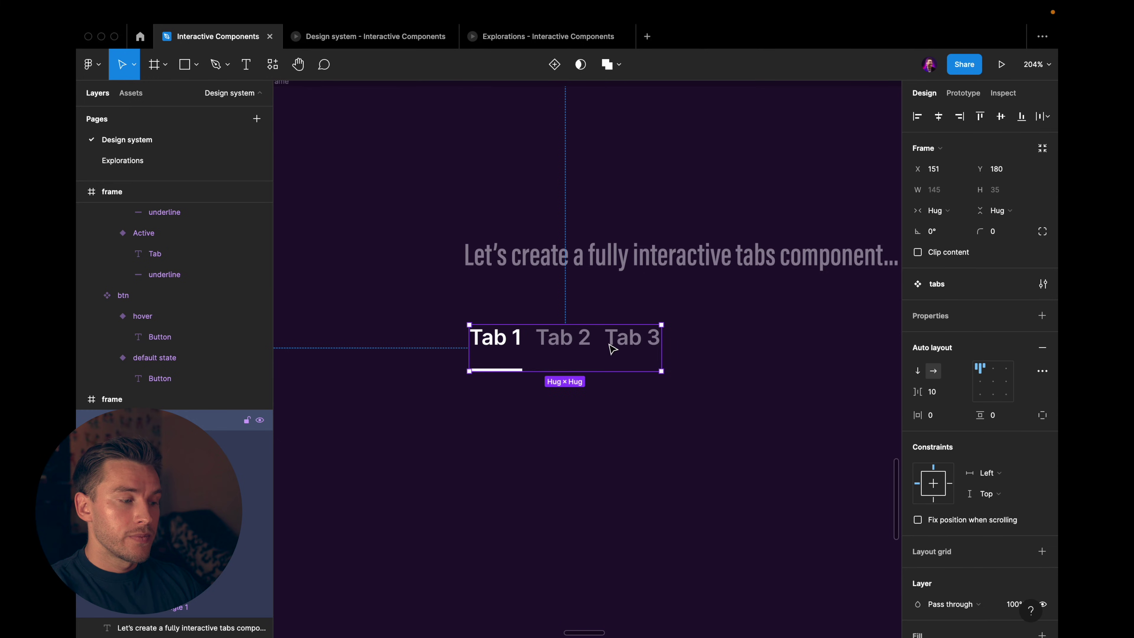
pyautogui.scroll(5, 608, 347)
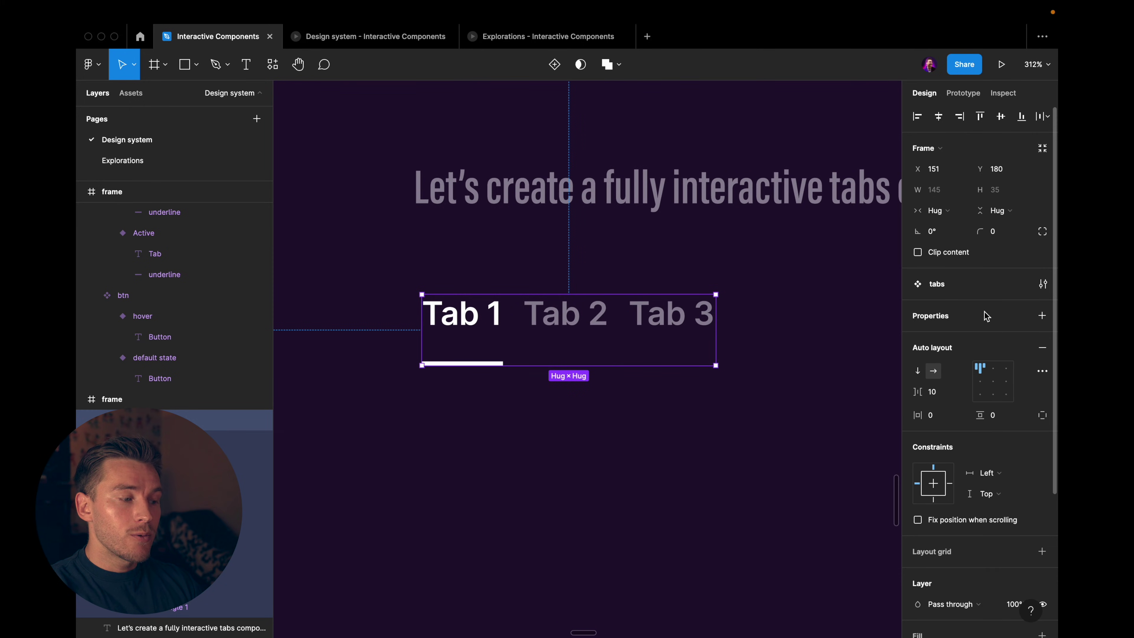
# Step: Add a variant property and make a second variant with Tab 2 Active and Tab 1 Inactive
pyautogui.click(1042, 316)
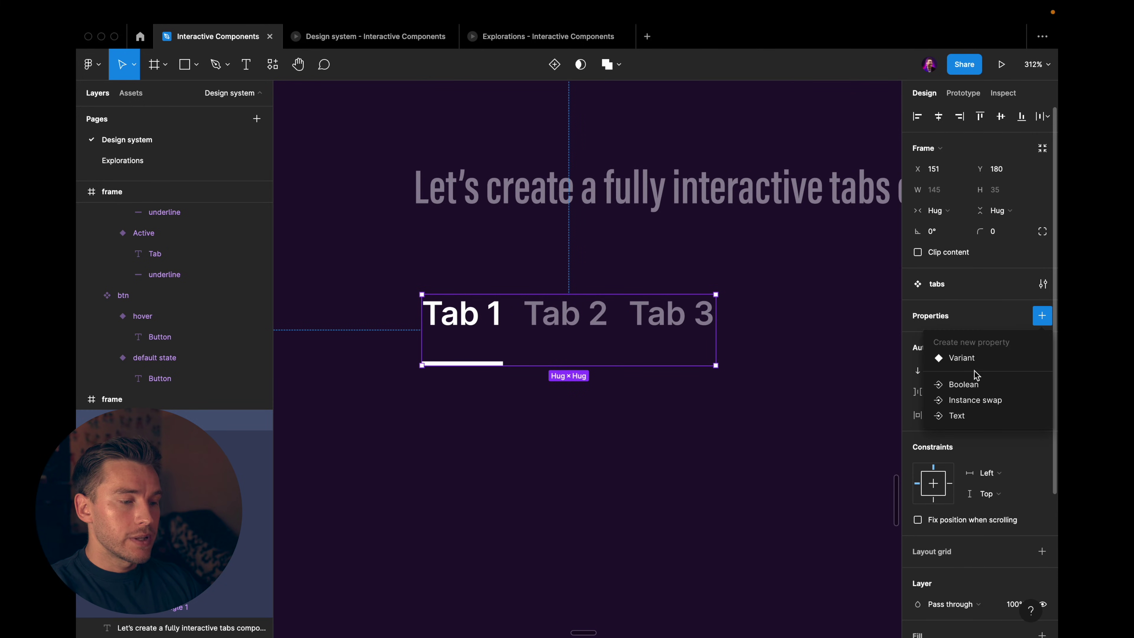
pyautogui.click(970, 359)
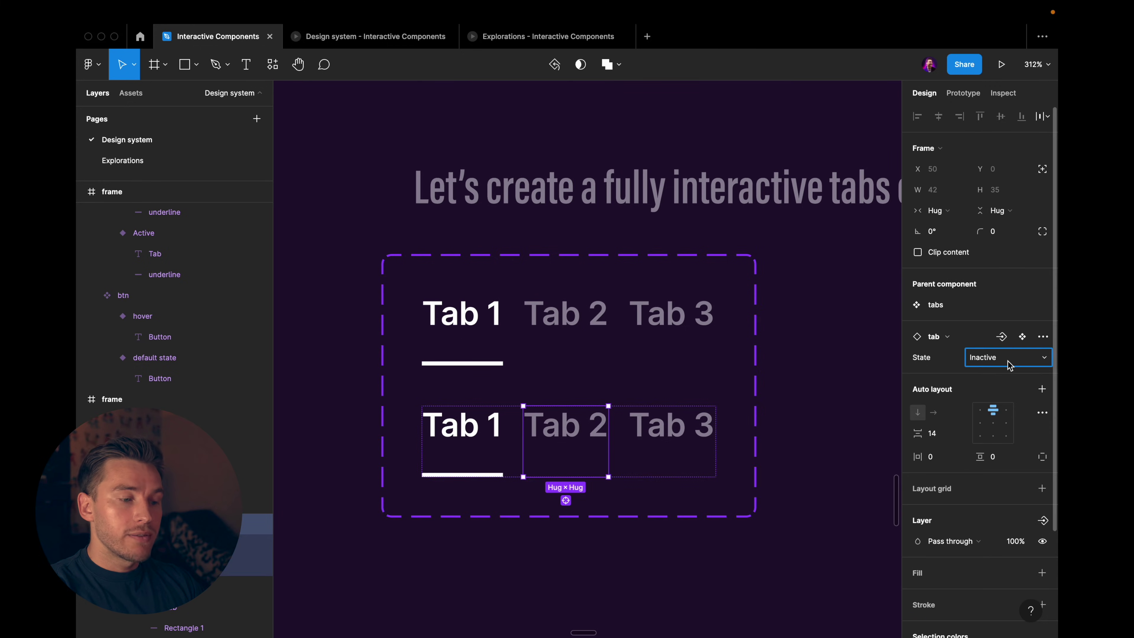
pyautogui.click(1008, 361)
pyautogui.click(1008, 389)
pyautogui.hotkey('shift', 'Tab')
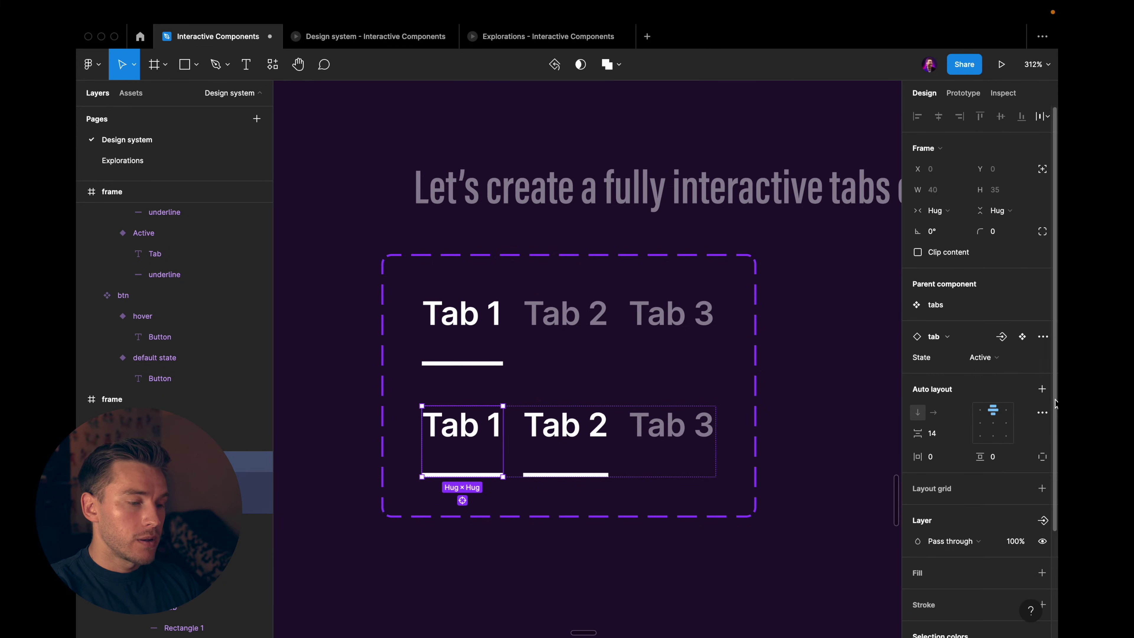
pyautogui.click(1002, 357)
pyautogui.click(1007, 327)
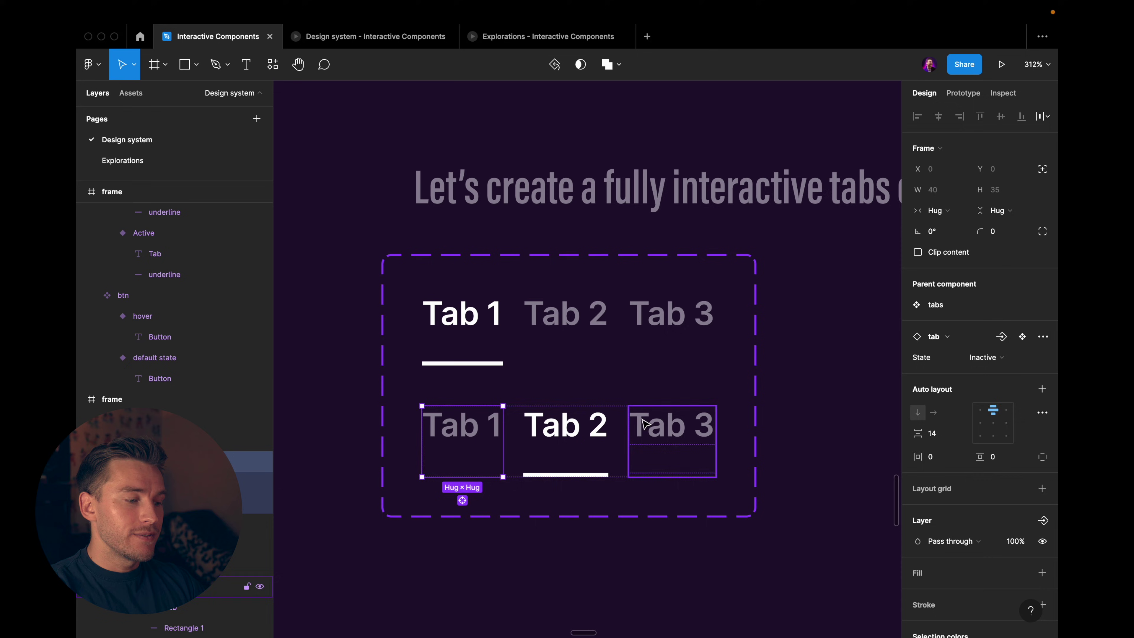
# Step: Add a third variant with Tab 3 Active and Tab 1 Inactive
pyautogui.click(583, 513)
pyautogui.click(569, 541)
pyautogui.scroll(-3, 659, 489)
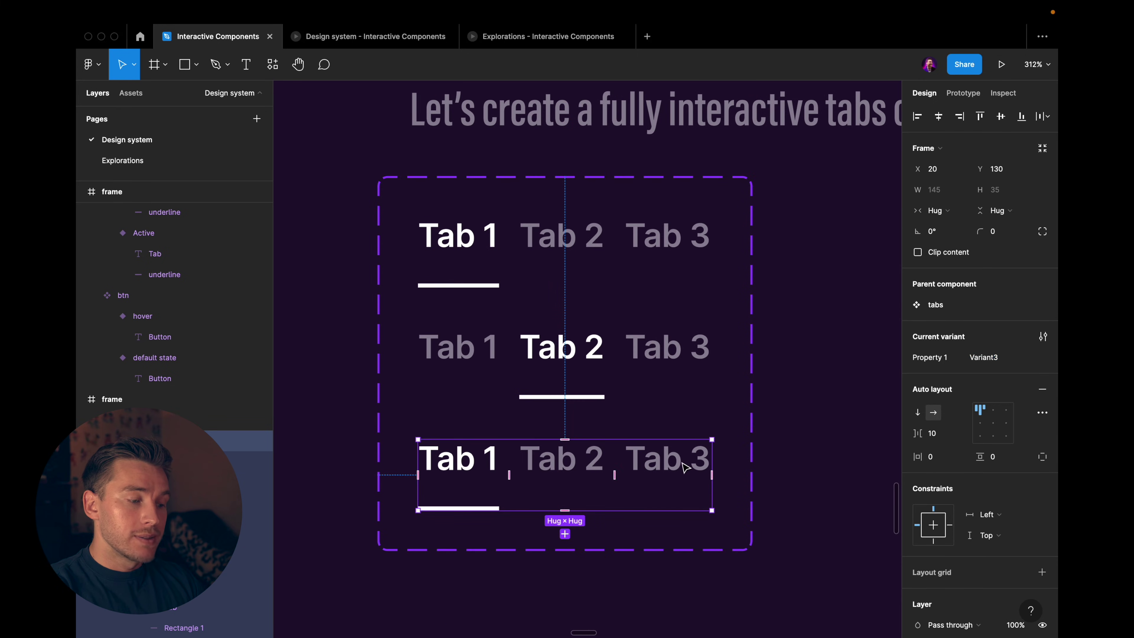
pyautogui.click(668, 460)
pyautogui.click(996, 359)
pyautogui.click(997, 388)
pyautogui.press('Tab')
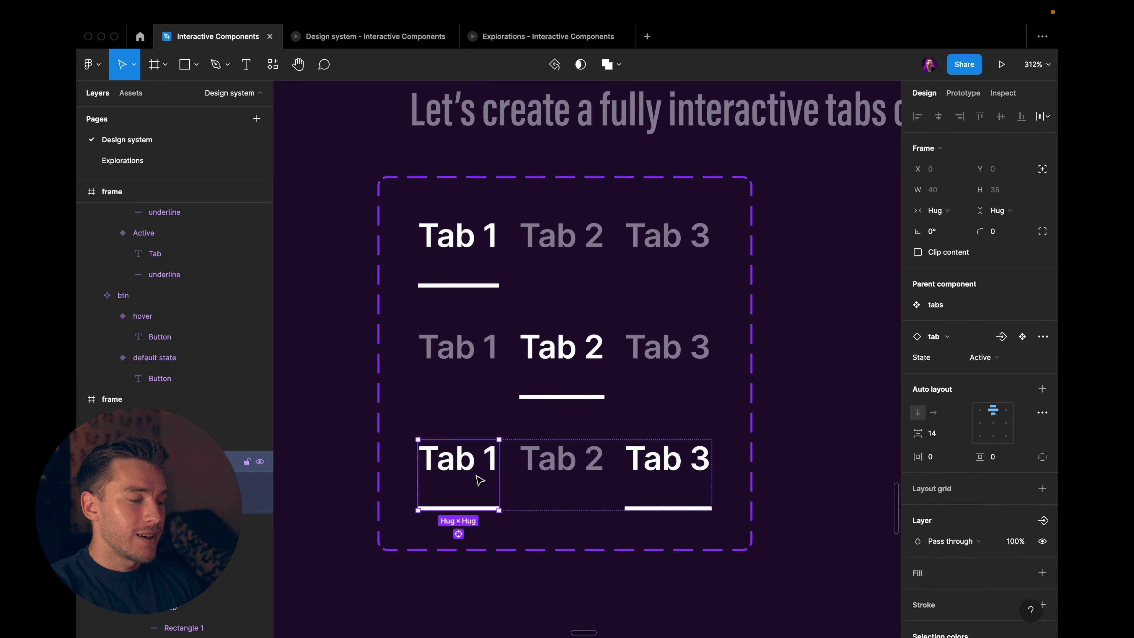
pyautogui.click(998, 357)
pyautogui.click(1000, 326)
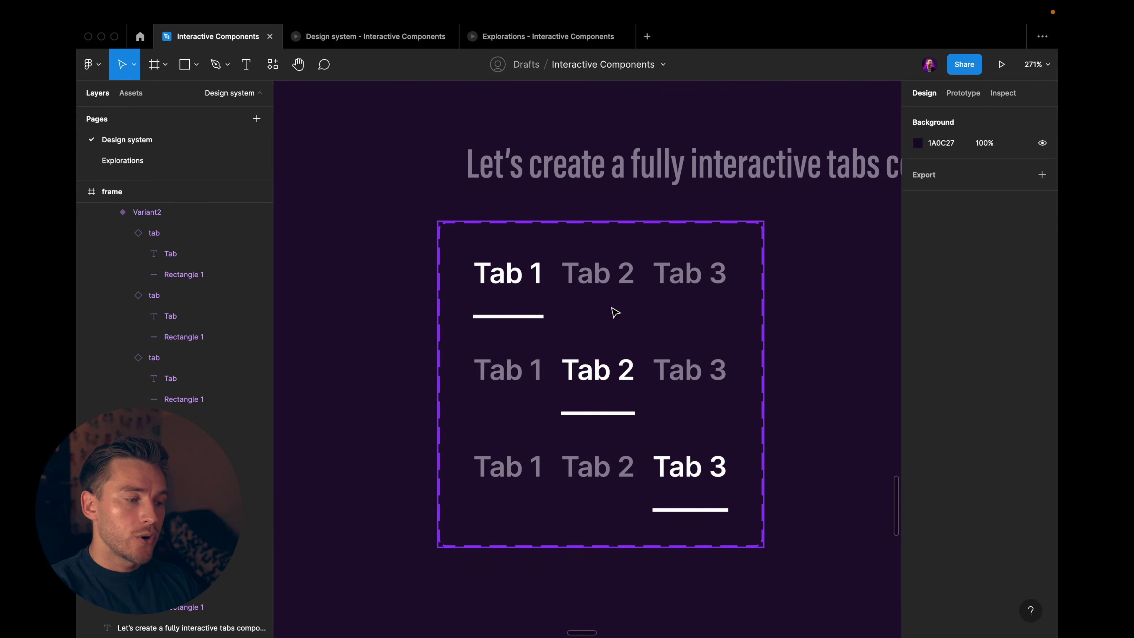
pyautogui.click(610, 300)
pyautogui.click(608, 296)
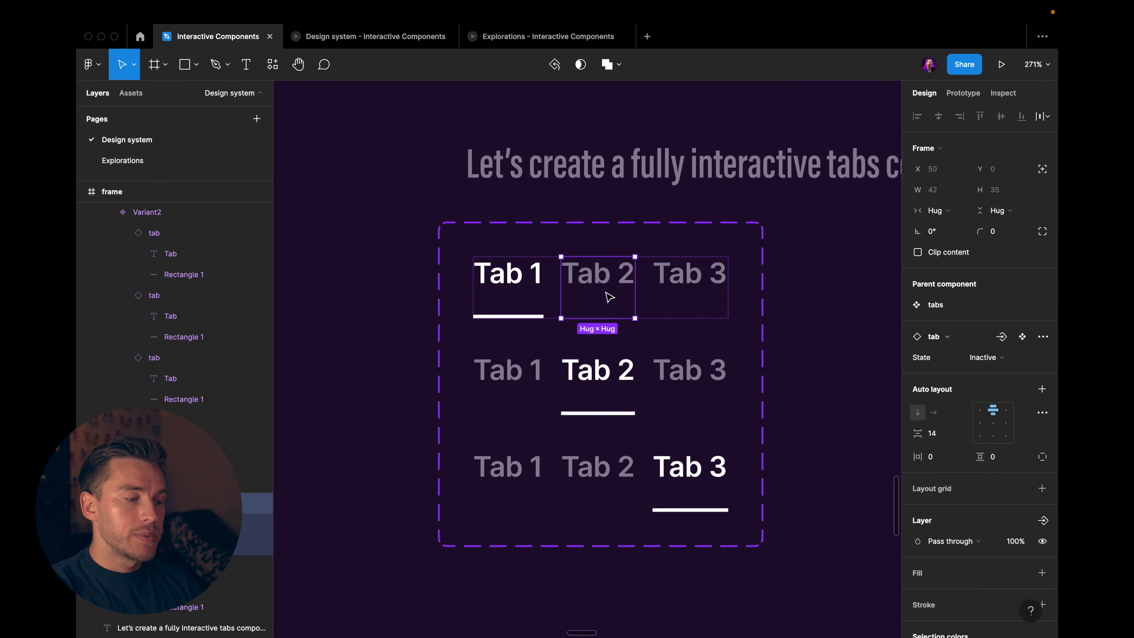
# Step: Connect the first variant's Tab 2 on click to Variant2 with Smart animate
pyautogui.click(963, 94)
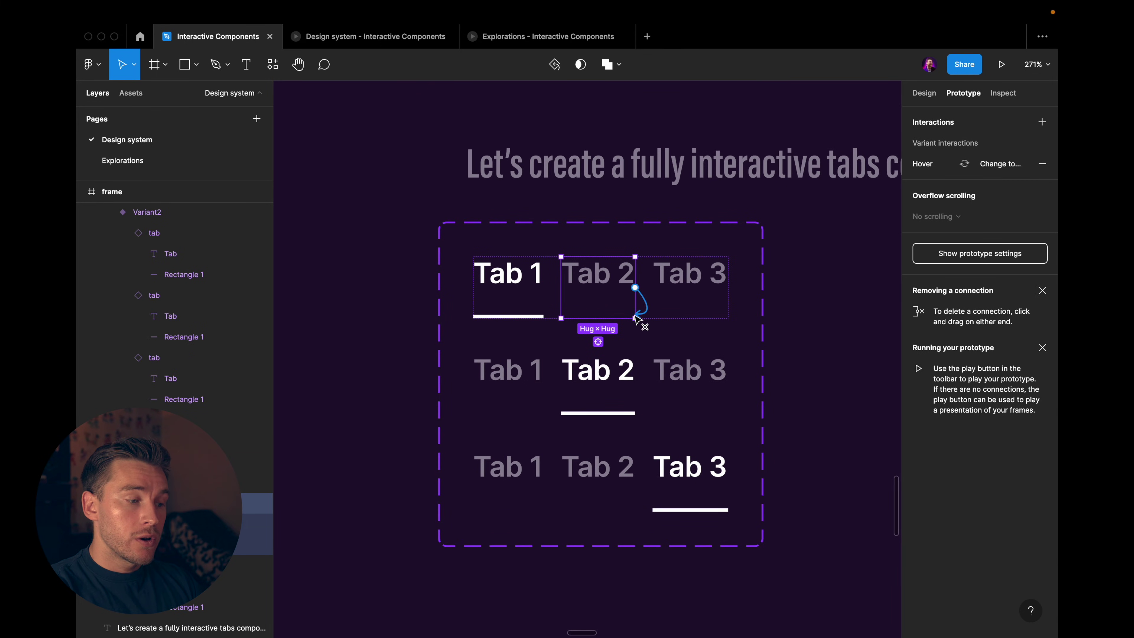
pyautogui.moveTo(635, 318); pyautogui.dragTo(622, 369)
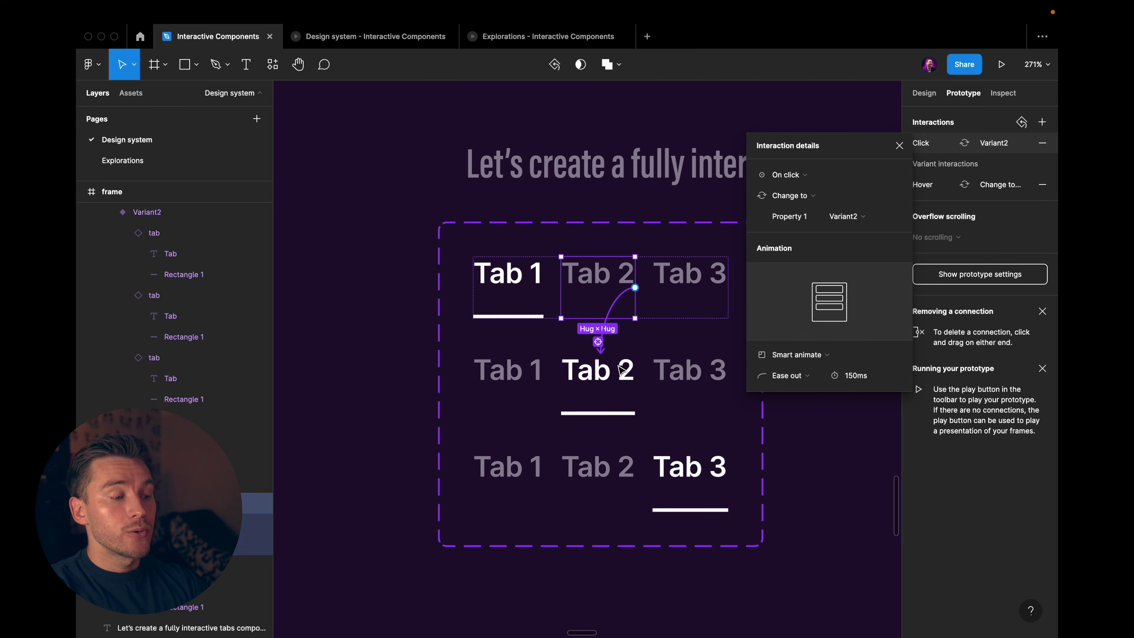
pyautogui.scroll(2, 759, 313)
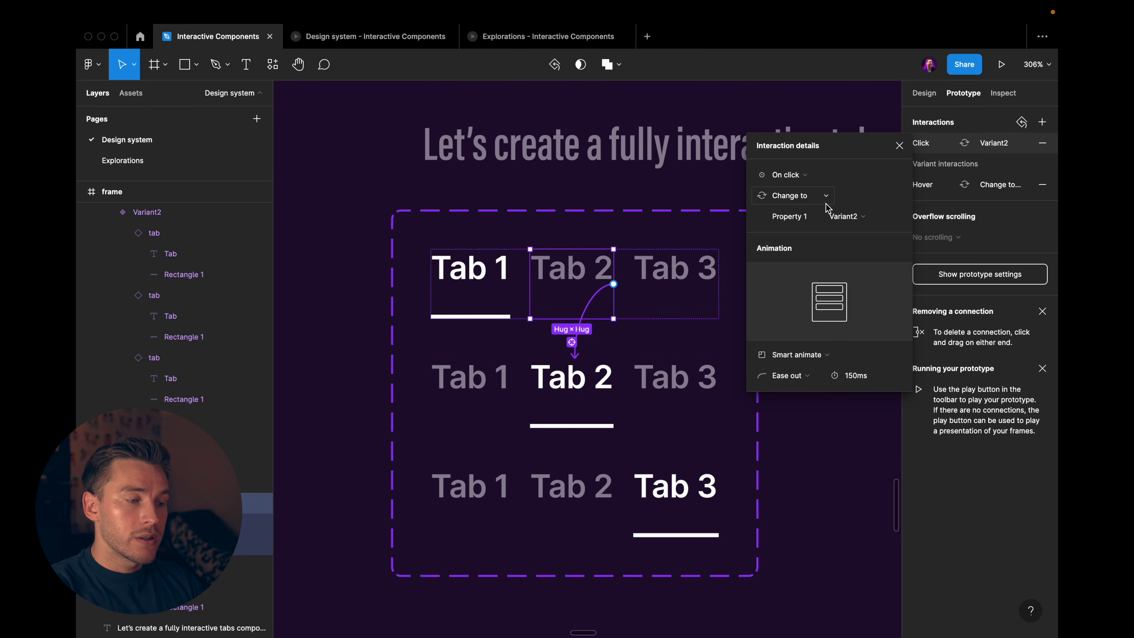
pyautogui.hscroll(1, 648, 277)
# Step: Select the tabs component set and begin renaming its Property 1 property
pyautogui.click(621, 226)
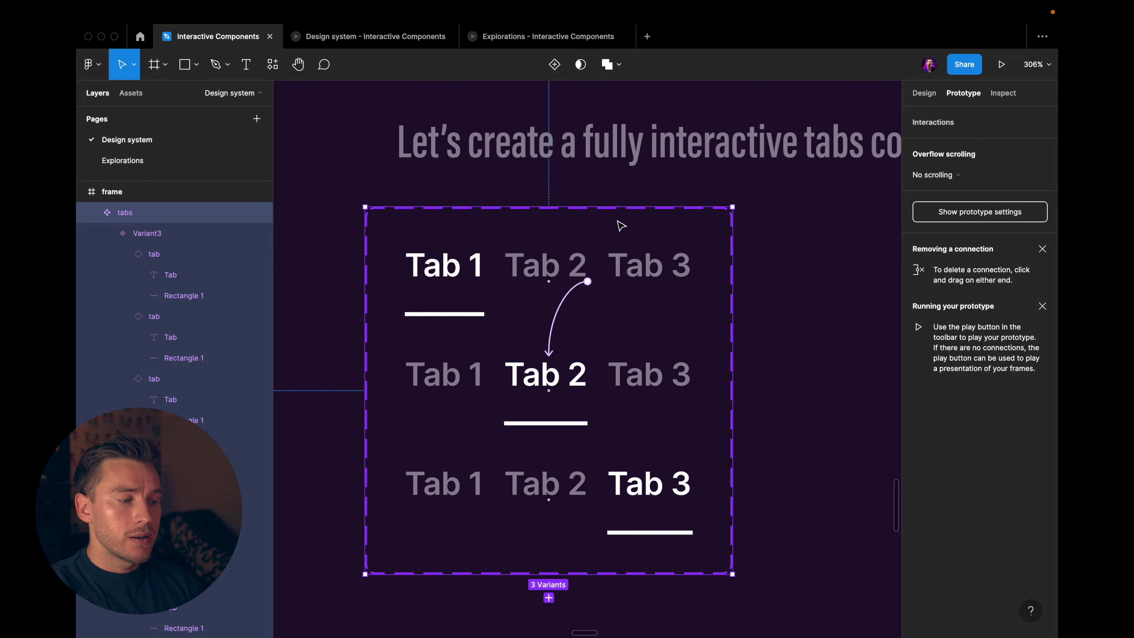
pyautogui.click(924, 93)
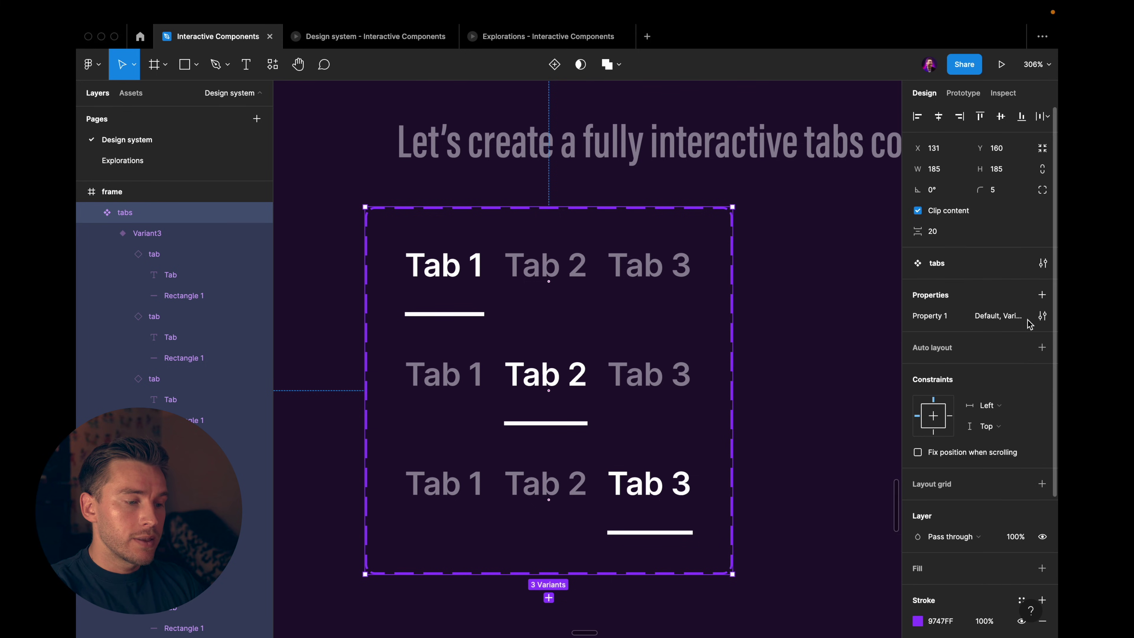
pyautogui.doubleClick(930, 317)
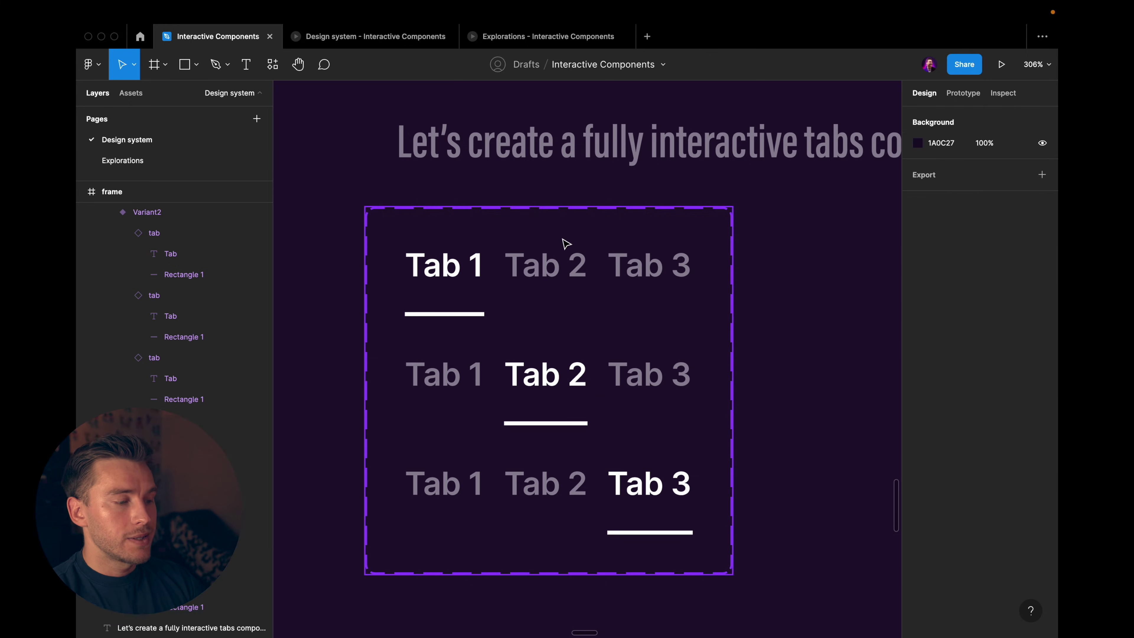
# Step: Rename the variant property to 'Variant' and the top variant's value to 'Tab 1'
pyautogui.click(563, 239)
pyautogui.doubleClick(937, 316)
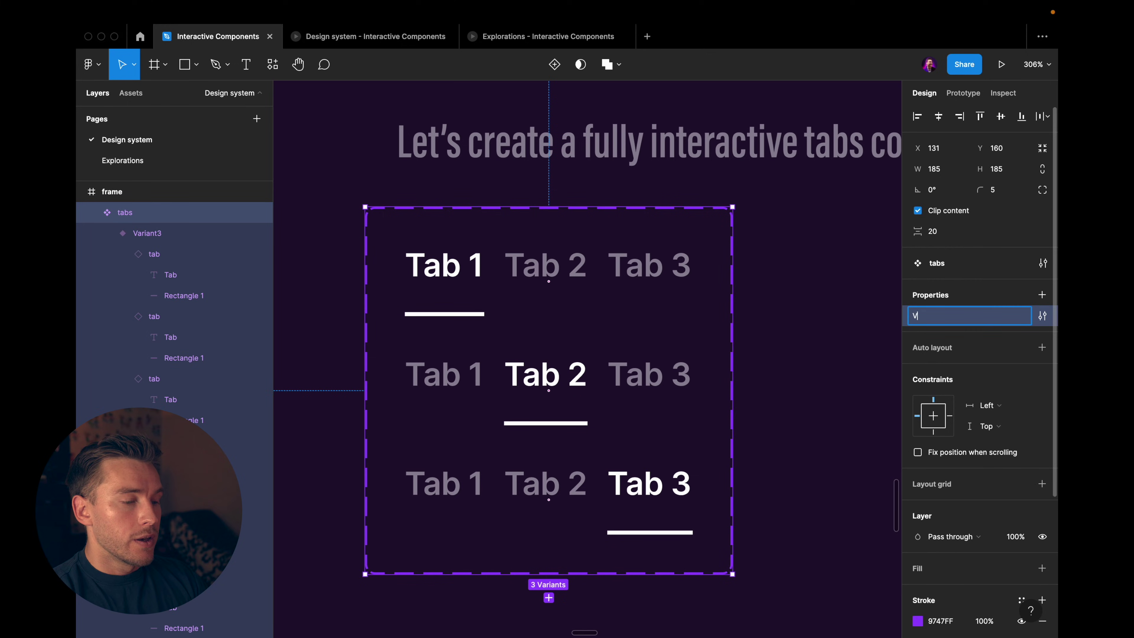
pyautogui.write('Variant')
pyautogui.press('Return')
pyautogui.click(530, 299)
pyautogui.click(981, 359)
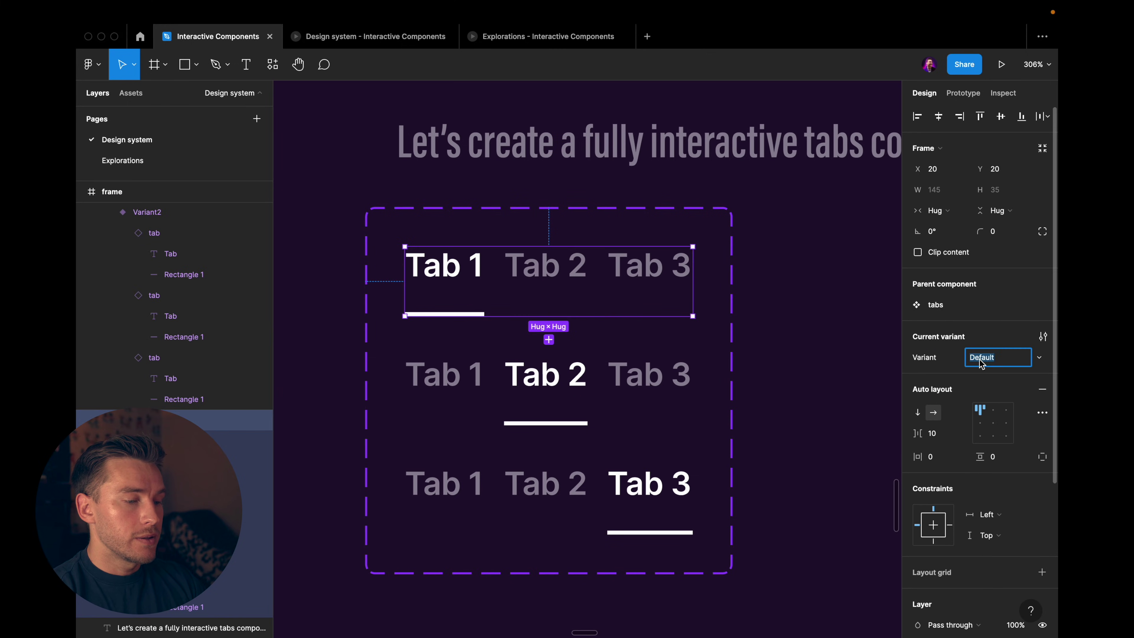
pyautogui.write('Tab 1')
pyautogui.press('Return')
# Step: Rename the second and third variants to 'Tab 2' and 'Tab 3'
pyautogui.click(628, 387)
pyautogui.click(985, 357)
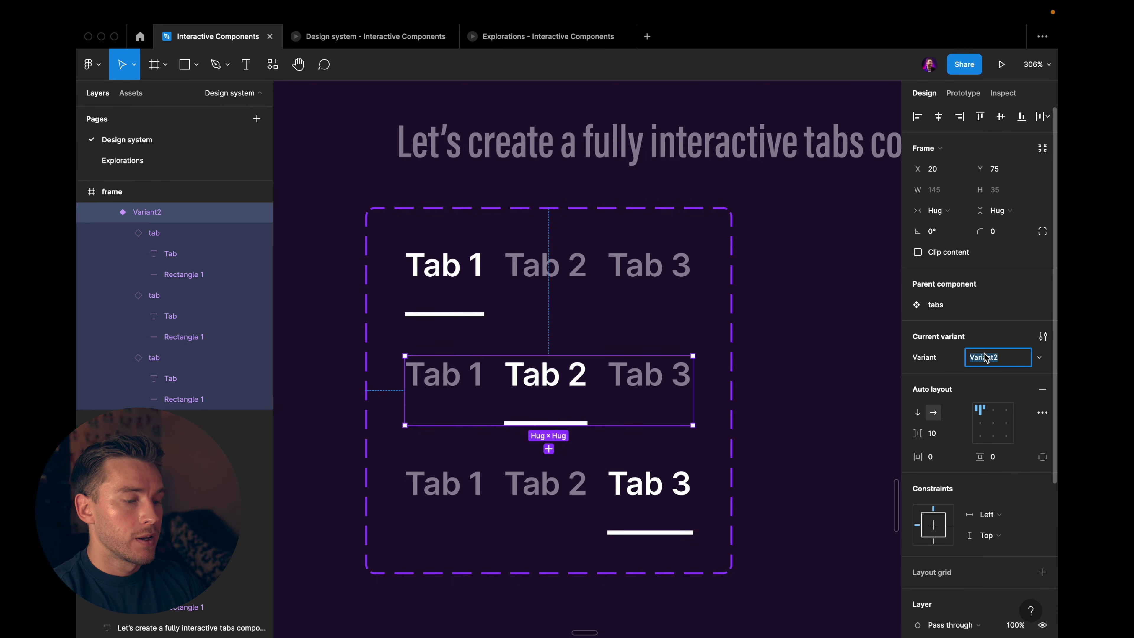
pyautogui.write('Tab 2')
pyautogui.press('Return')
pyautogui.click(609, 485)
pyautogui.click(986, 356)
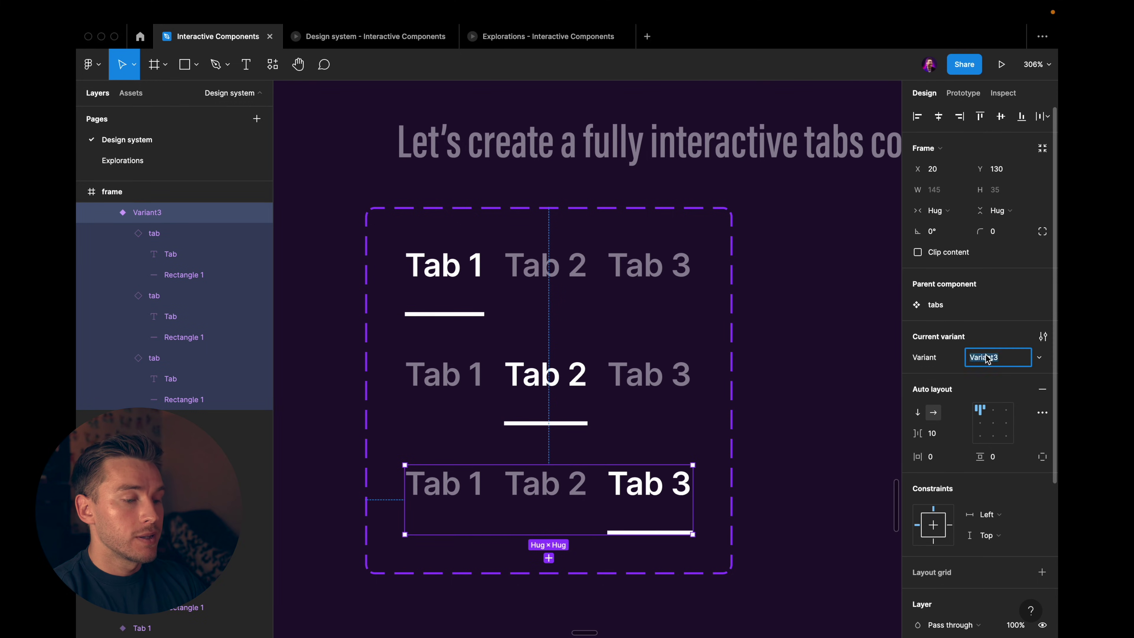
pyautogui.write('Tab 3')
pyautogui.press('Return')
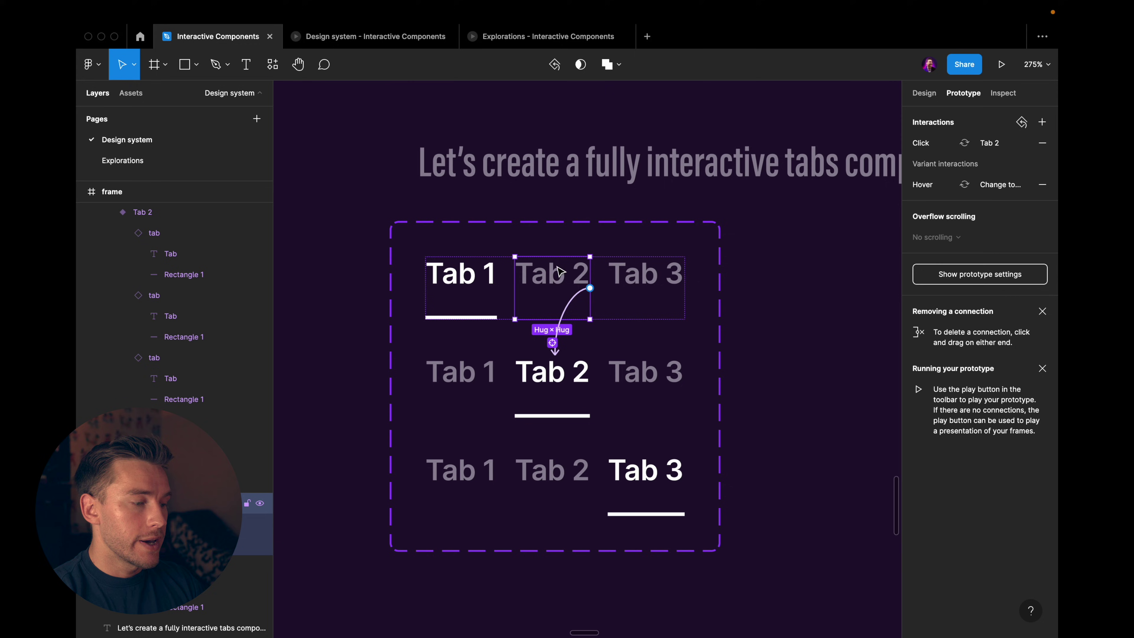
# Step: Link second-row Tab 3 to the Tab 3 variant, third-row Tab 2 and Tab 1 to theirs
pyautogui.click(562, 353)
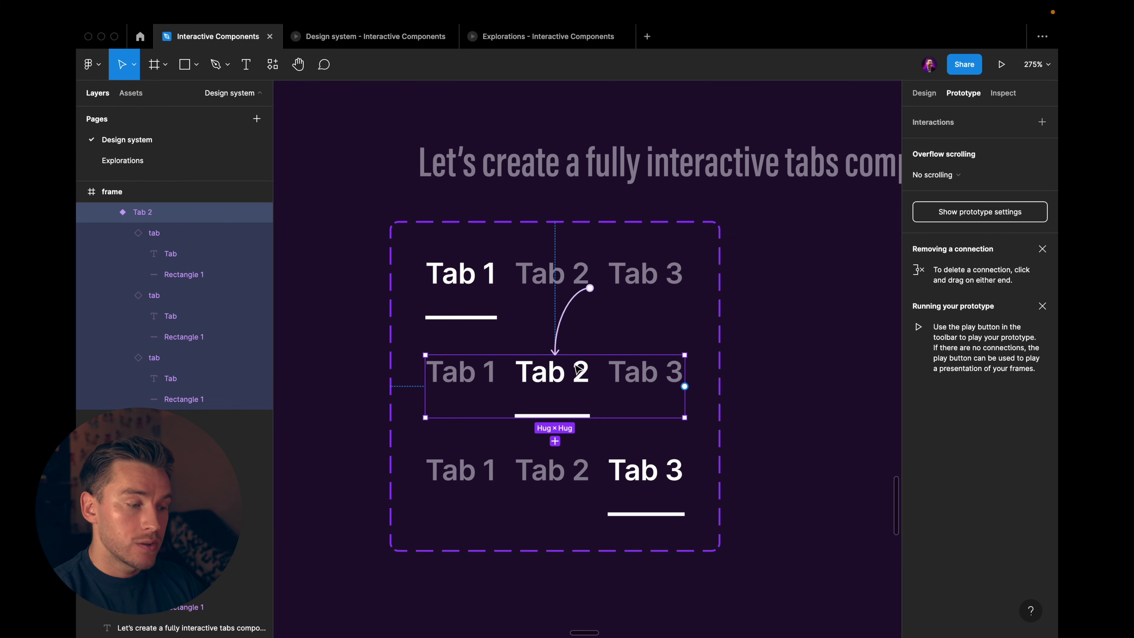
pyautogui.click(652, 385)
pyautogui.moveTo(684, 387); pyautogui.dragTo(562, 474)
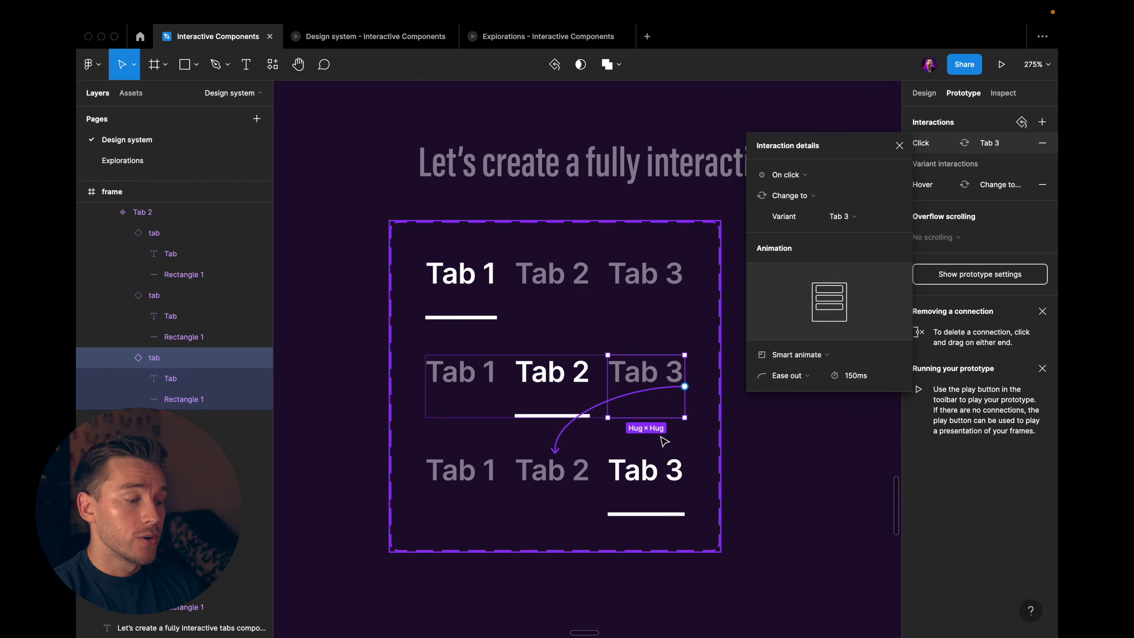
pyautogui.click(581, 483)
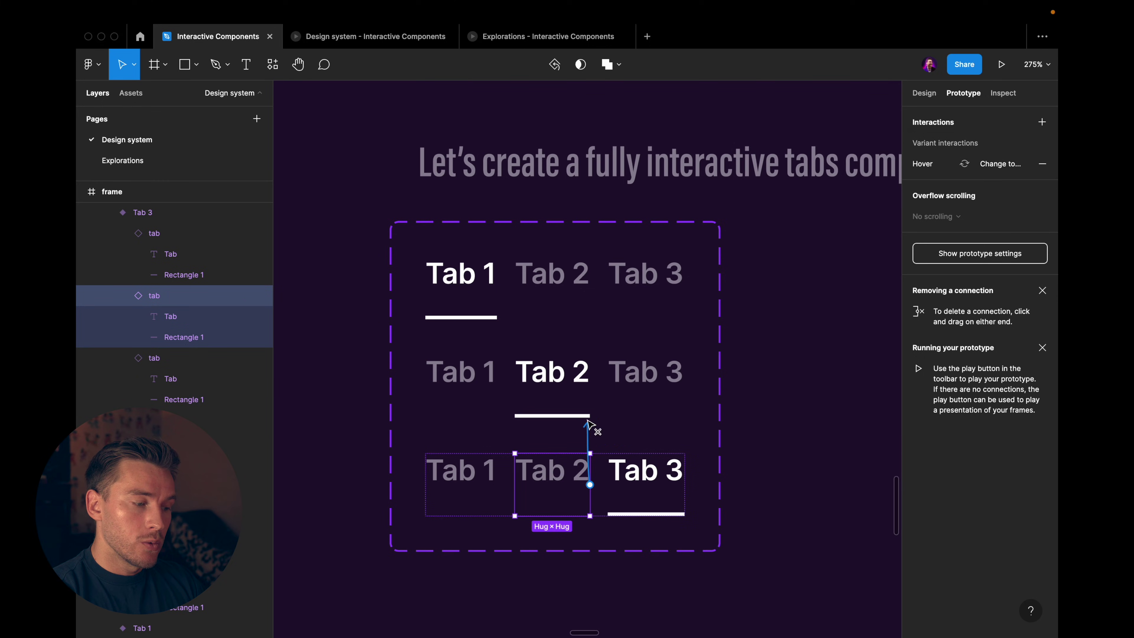
pyautogui.moveTo(588, 424); pyautogui.dragTo(579, 407)
pyautogui.click(477, 495)
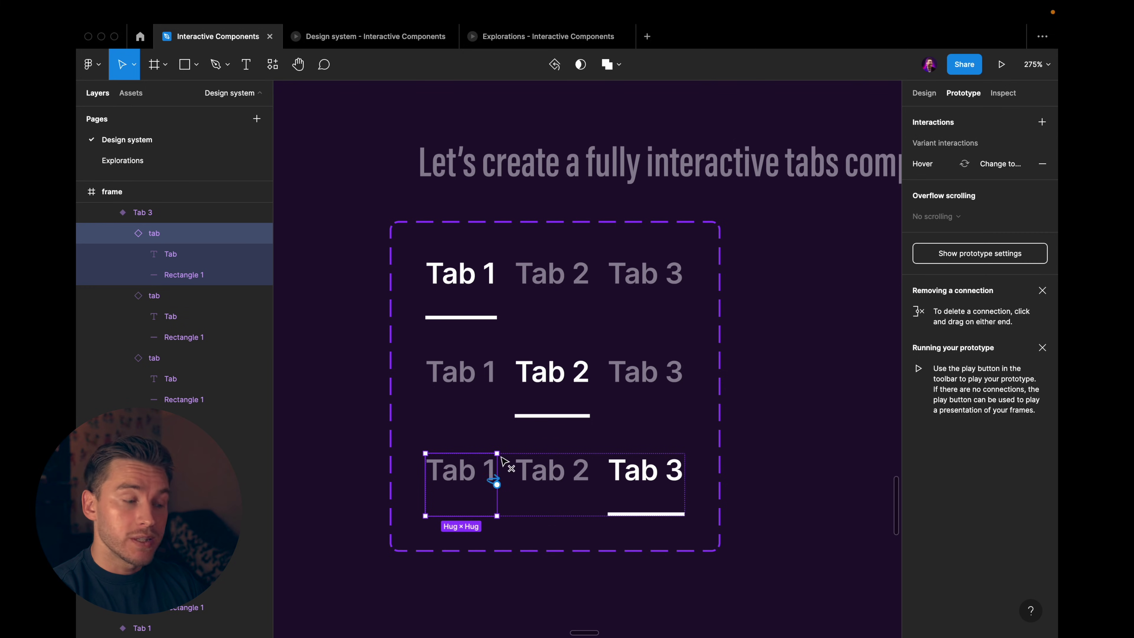
pyautogui.moveTo(497, 484); pyautogui.dragTo(504, 306)
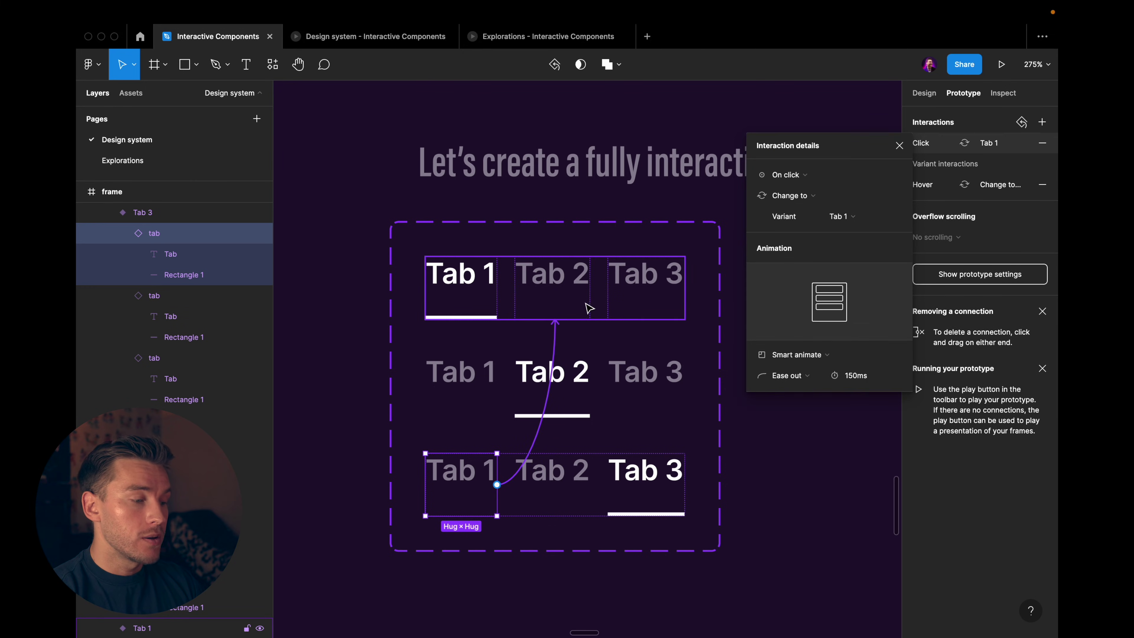
# Step: Link first-row Tab 3 to the Tab 3 variant and second-row Tab 1 to Tab 1
pyautogui.click(656, 309)
pyautogui.moveTo(684, 289); pyautogui.dragTo(619, 490)
pyautogui.click(493, 380)
pyautogui.moveTo(497, 387); pyautogui.dragTo(511, 307)
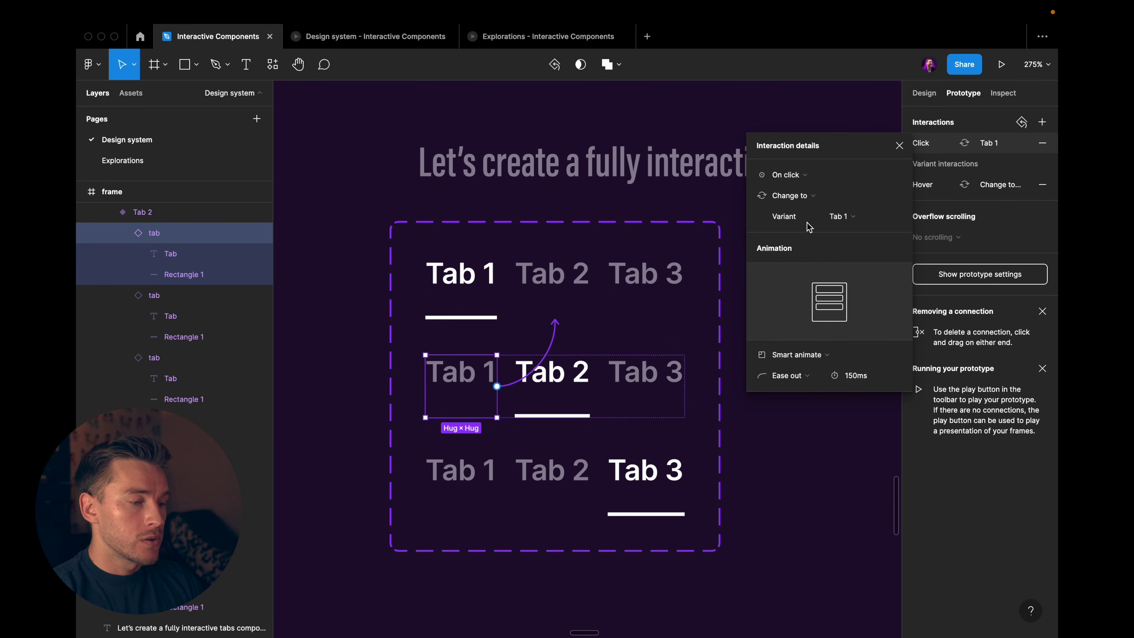
pyautogui.click(636, 398)
pyautogui.click(585, 369)
# Step: Drag a tabs instance from Assets onto empty canvas
pyautogui.click(589, 189)
pyautogui.scroll(-5, 511, 262)
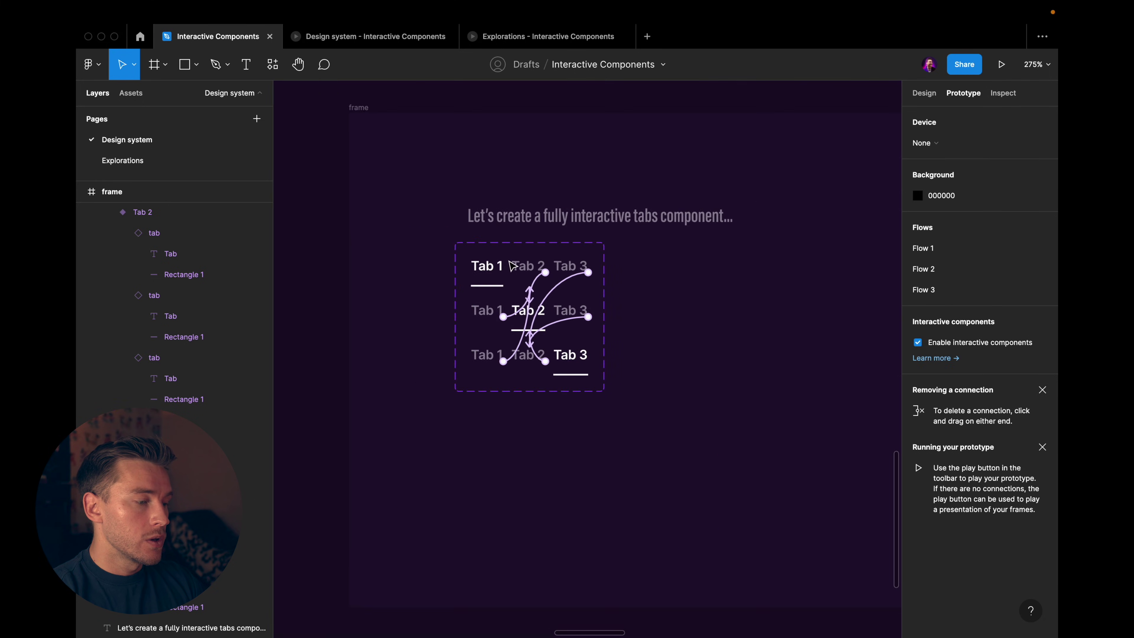
pyautogui.moveTo(511, 262); pyautogui.dragTo(469, 336)
pyautogui.click(457, 353)
pyautogui.click(131, 93)
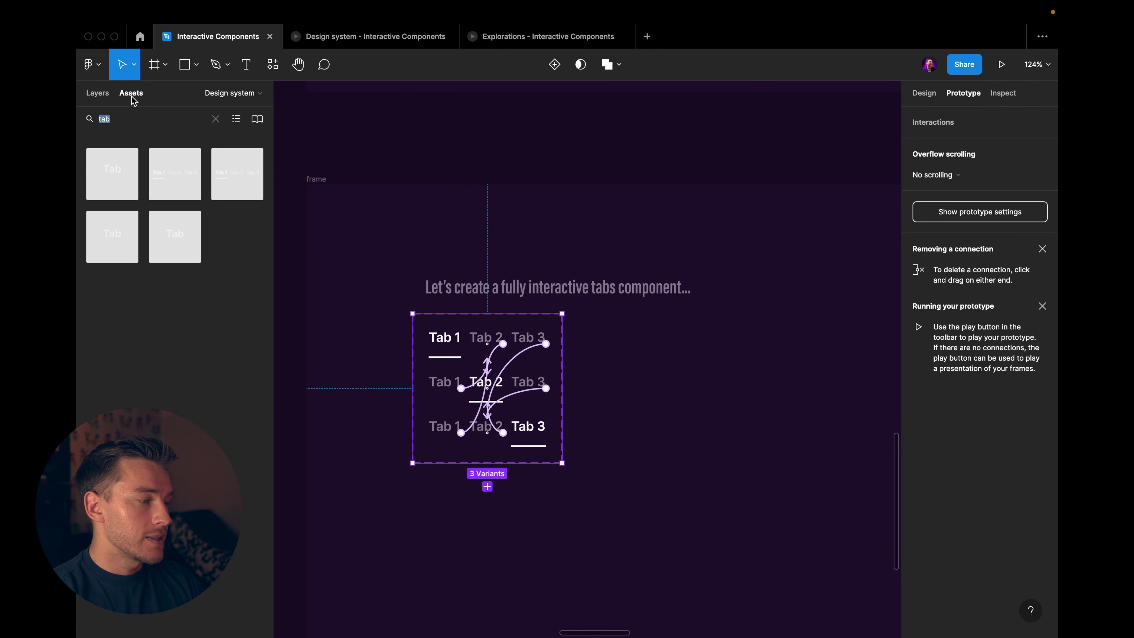
pyautogui.write('t')
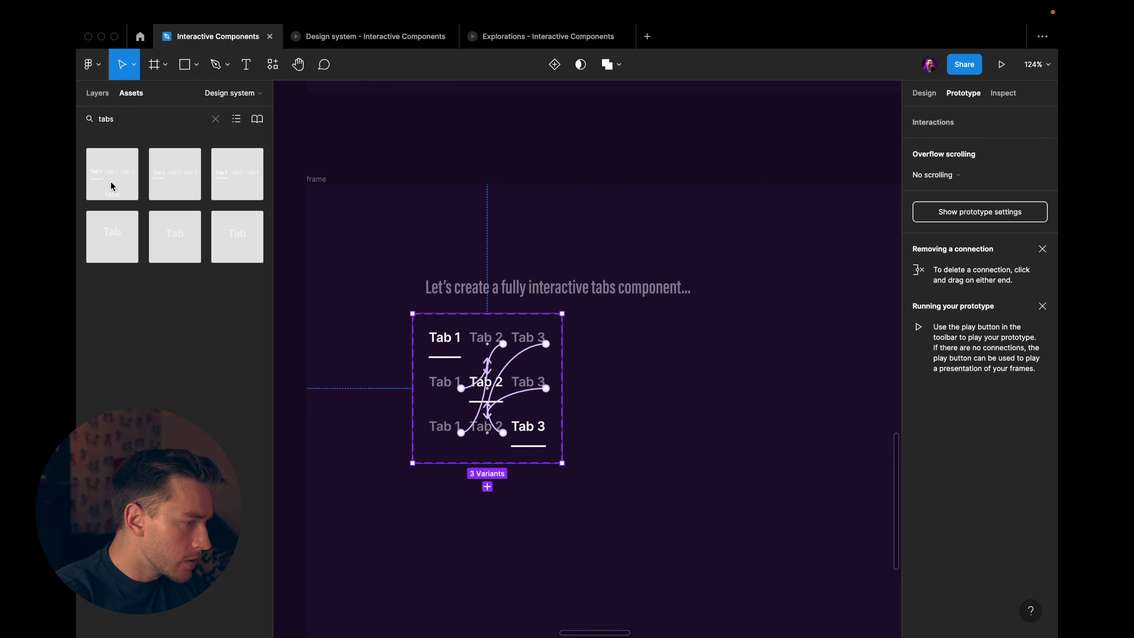
pyautogui.moveTo(111, 186); pyautogui.dragTo(780, 393)
# Step: Draw Frame 2 around the tabs instance and select it
pyautogui.hscroll(6, 626, 393)
pyautogui.press('f')
pyautogui.moveTo(641, 310); pyautogui.dragTo(823, 412)
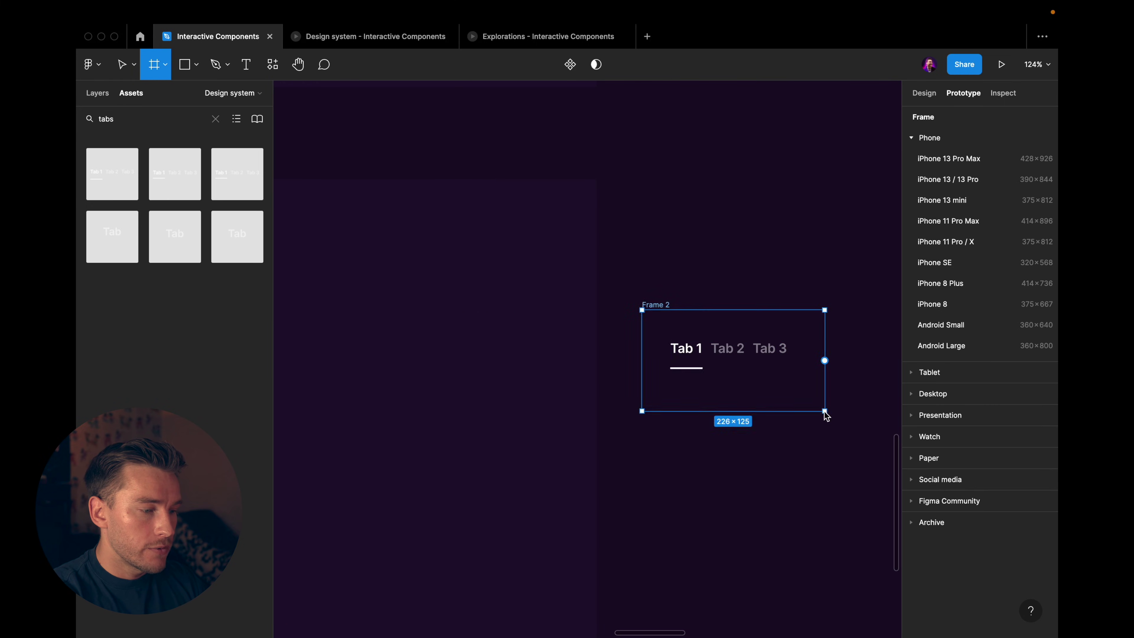
pyautogui.click(587, 342)
pyautogui.click(669, 307)
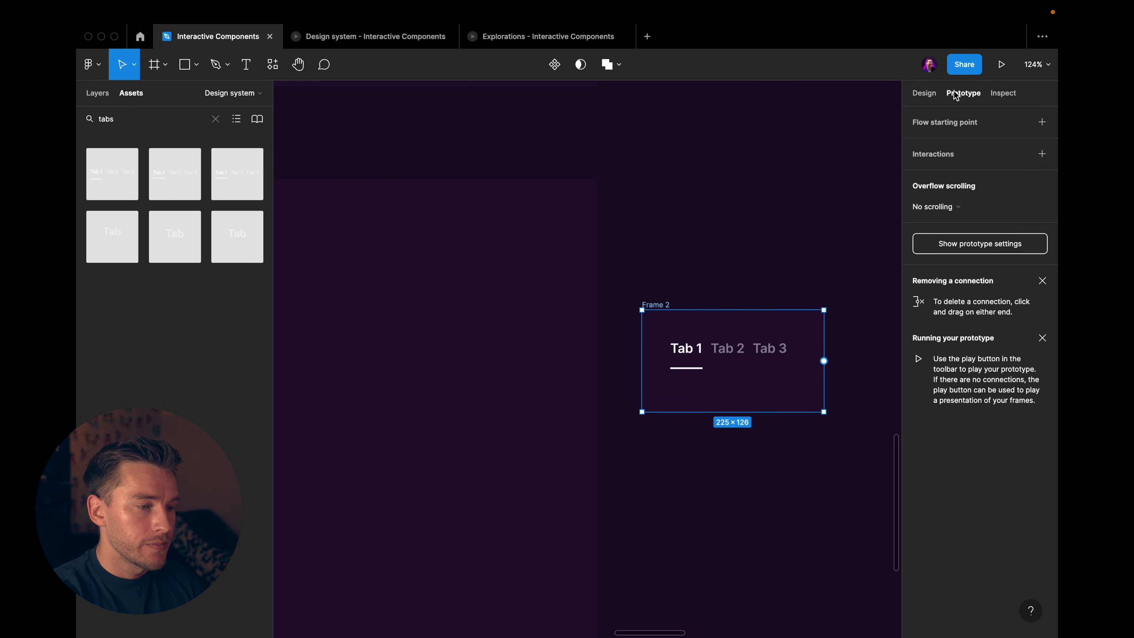
# Step: Preview the prototype, switch to Tab 2 and back to Tab 1, then return to the file
pyautogui.click(1002, 64)
pyautogui.click(630, 335)
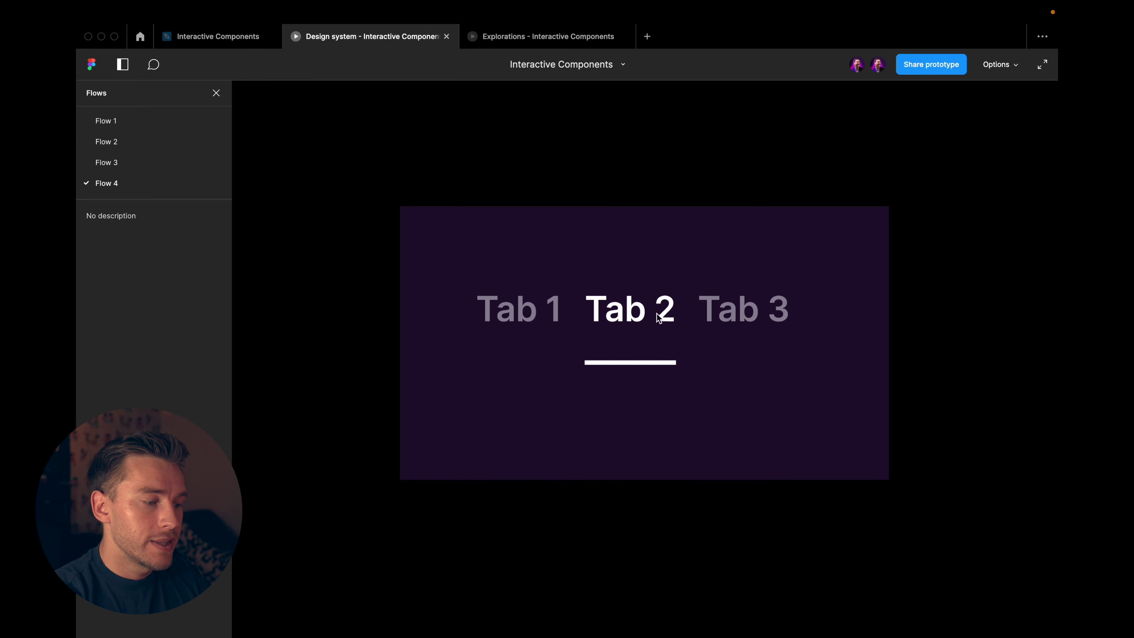
pyautogui.click(519, 315)
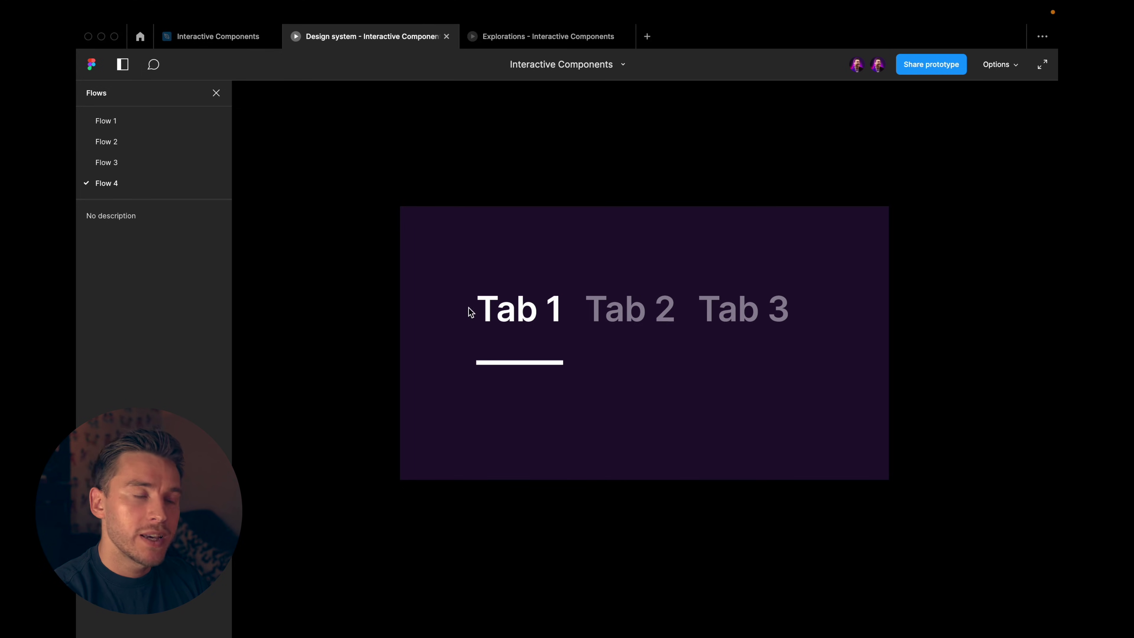
pyautogui.click(225, 37)
# Step: Go to the Explorations page and bring the card into view
pyautogui.click(379, 172)
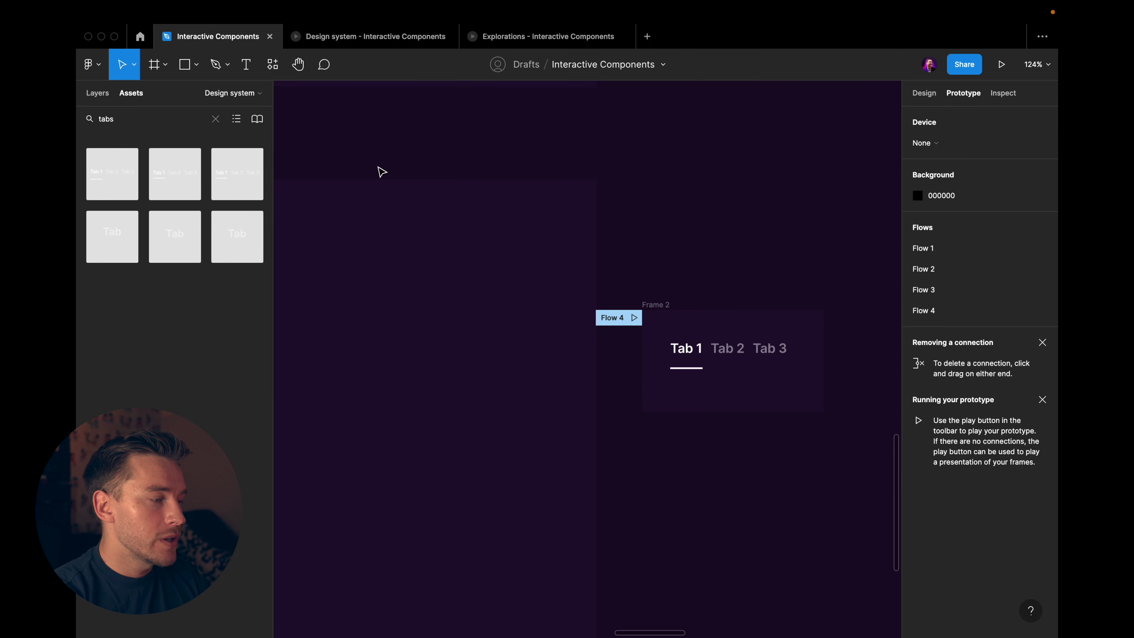
pyautogui.click(97, 93)
pyautogui.click(157, 162)
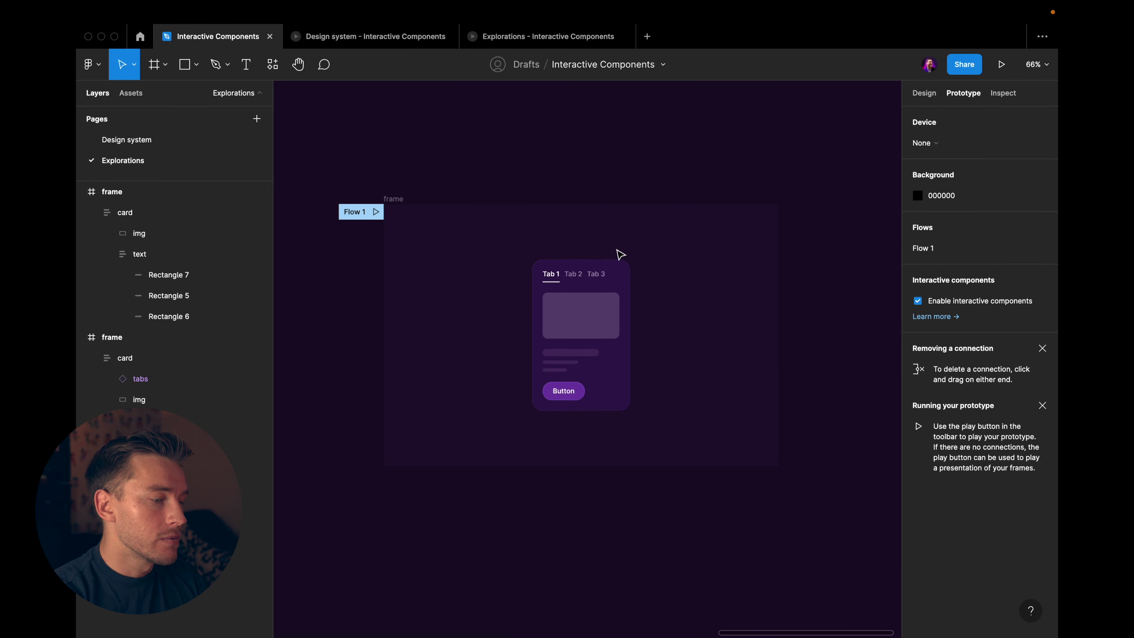
pyautogui.scroll(-10, 616, 250)
pyautogui.hscroll(-2, 559, 259)
pyautogui.scroll(10, 557, 260)
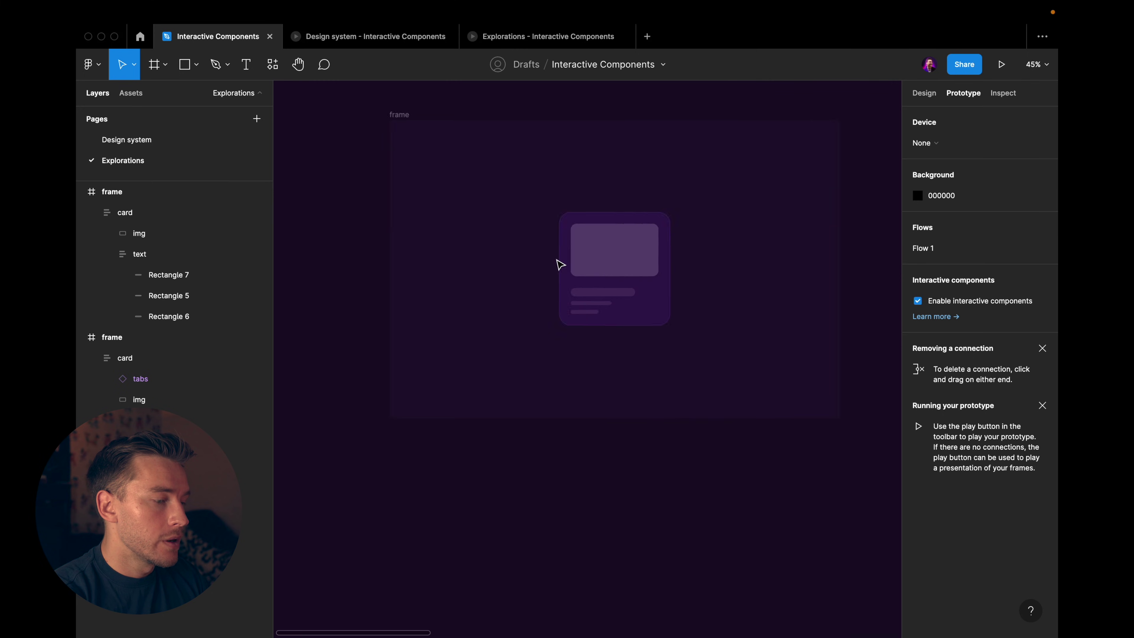
pyautogui.scroll(5, 561, 265)
# Step: Add the tabs component at the top of the card and a Button below the image
pyautogui.click(141, 95)
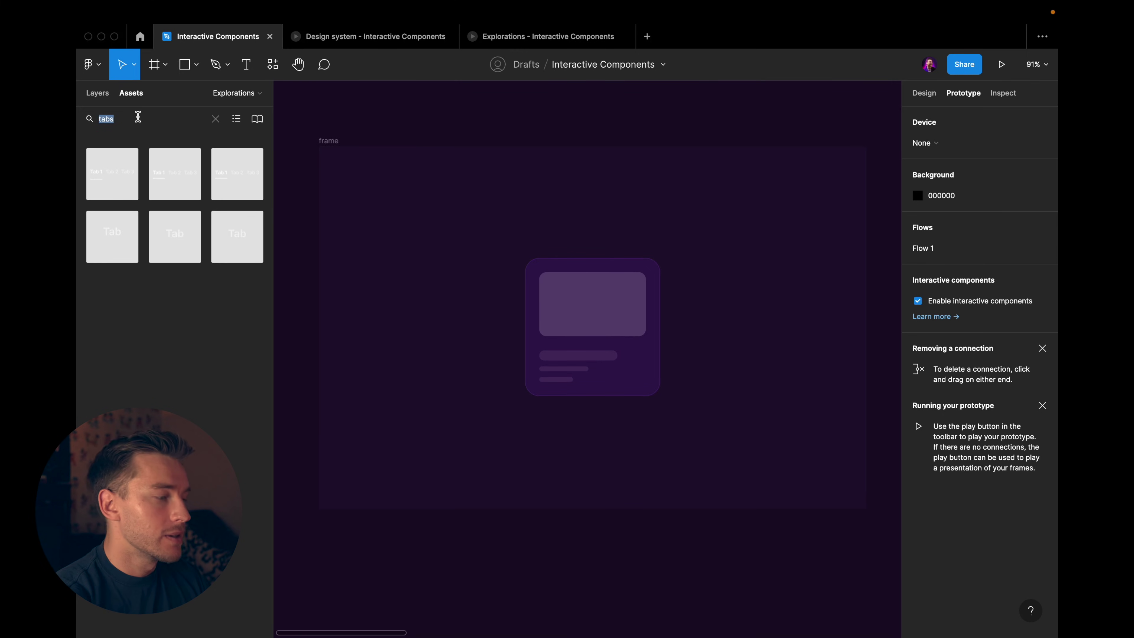
pyautogui.moveTo(108, 173); pyautogui.dragTo(580, 271)
pyautogui.doubleClick(123, 112)
pyautogui.write('button')
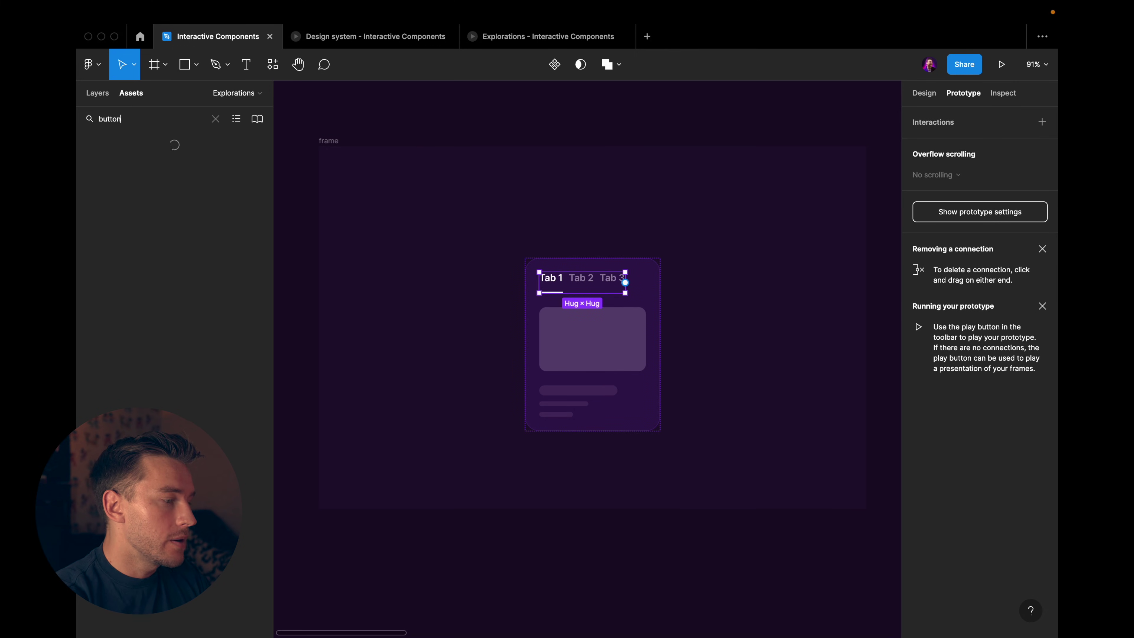
pyautogui.moveTo(112, 174); pyautogui.dragTo(545, 469)
pyautogui.scroll(5, 570, 388)
pyautogui.scroll(-6, 637, 352)
# Step: Make the card's outer frame the Flow 2 starting point and preview it
pyautogui.click(408, 196)
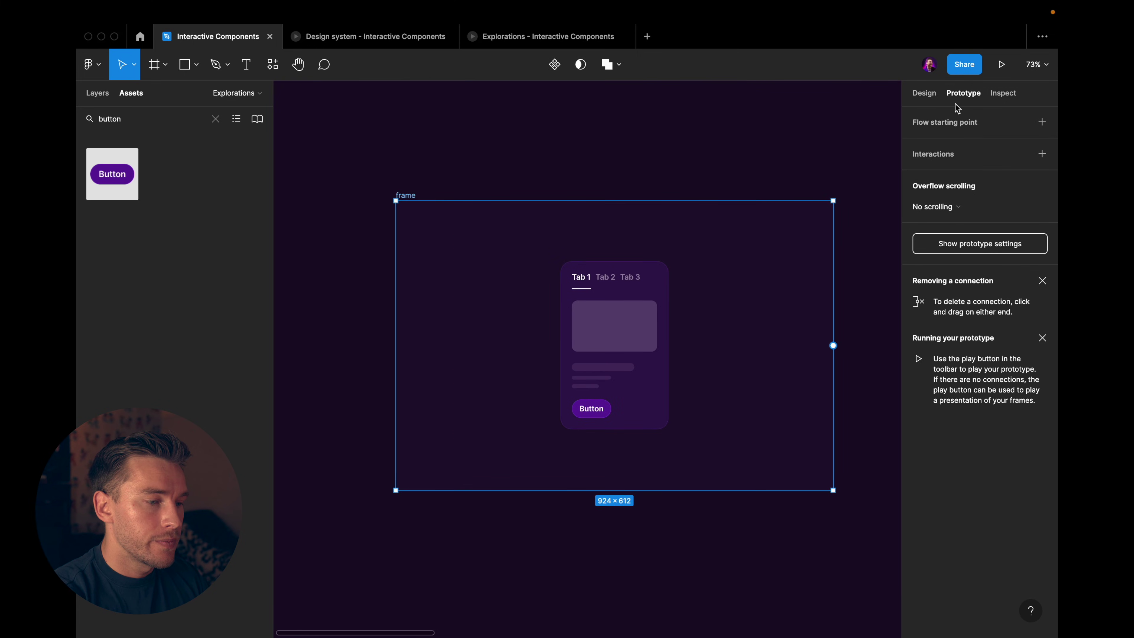
pyautogui.click(1043, 121)
pyautogui.scroll(1, 398, 194)
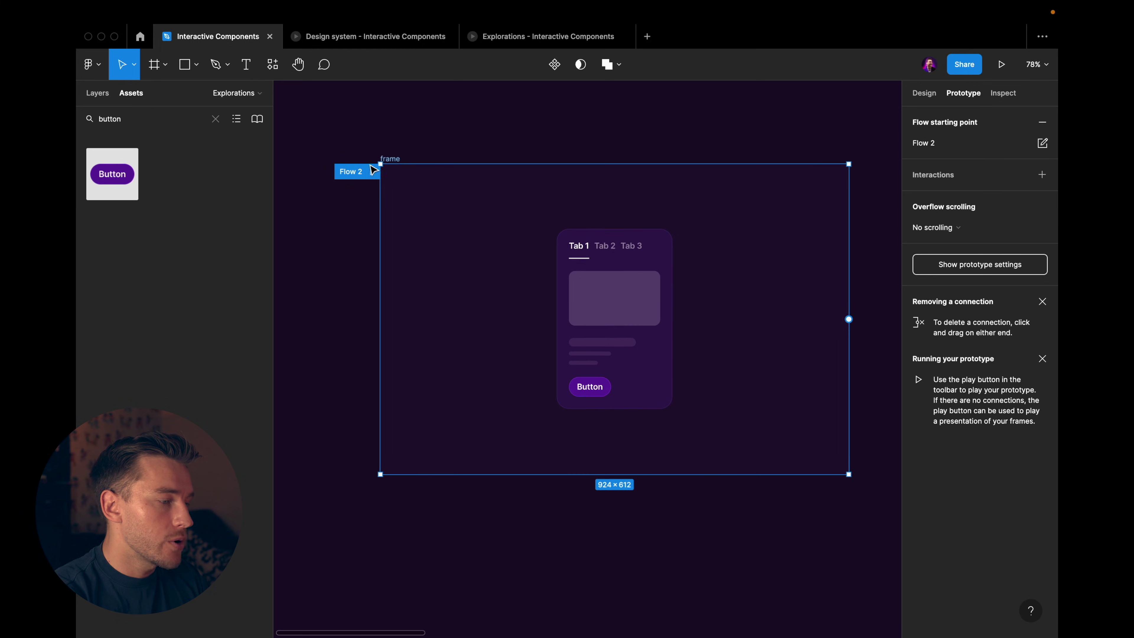
pyautogui.click(373, 172)
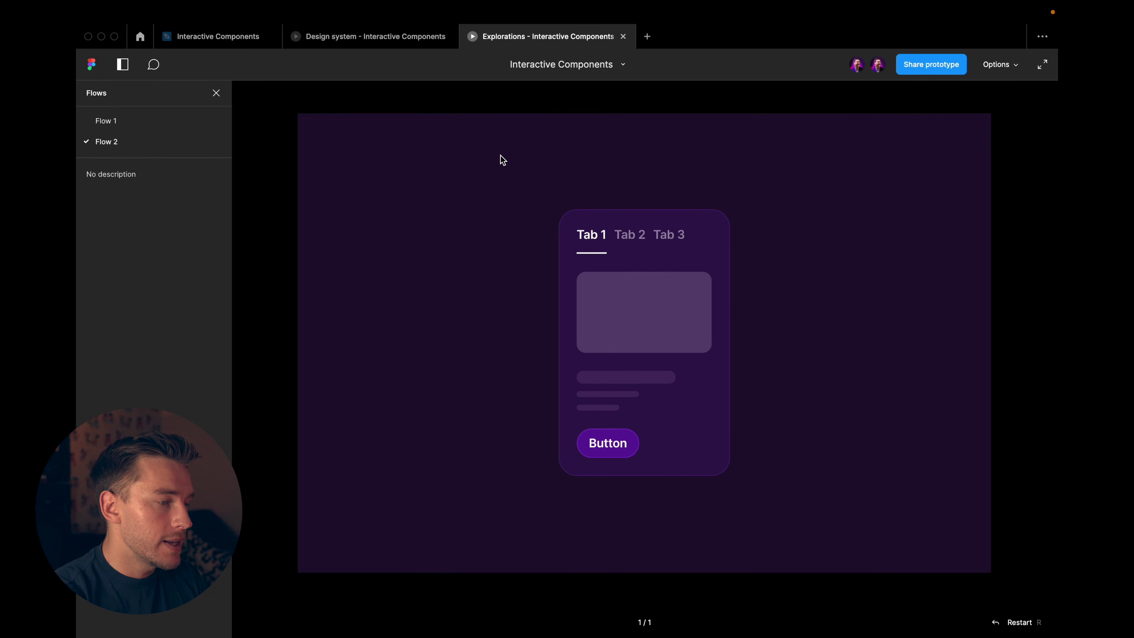
pyautogui.click(634, 235)
pyautogui.click(678, 237)
pyautogui.click(605, 215)
pyautogui.click(554, 207)
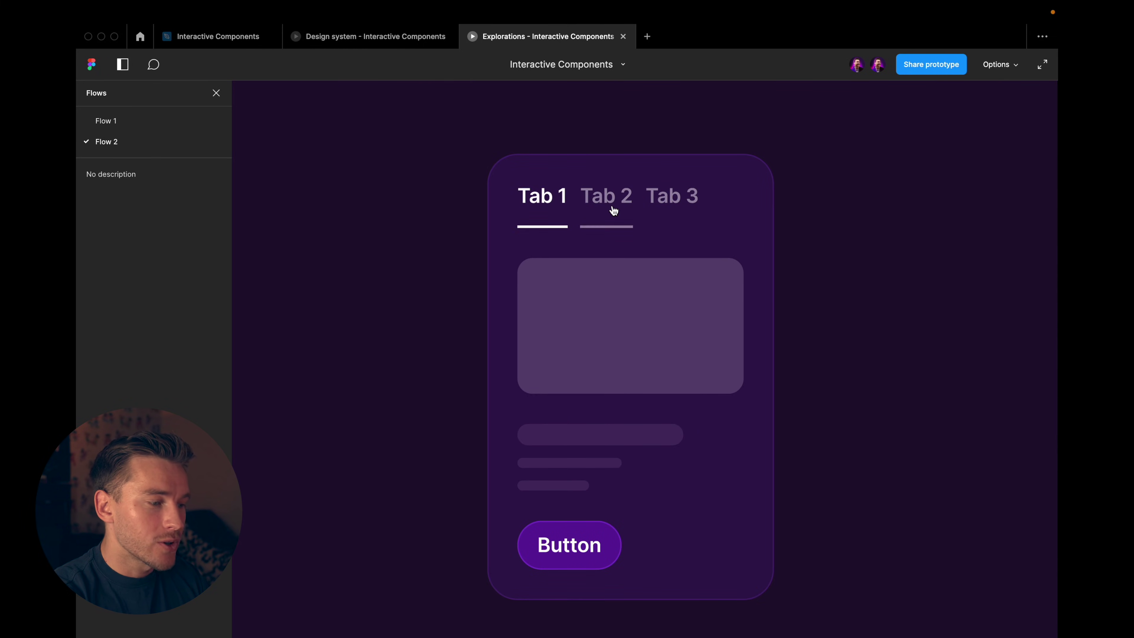
pyautogui.click(614, 210)
pyautogui.click(682, 203)
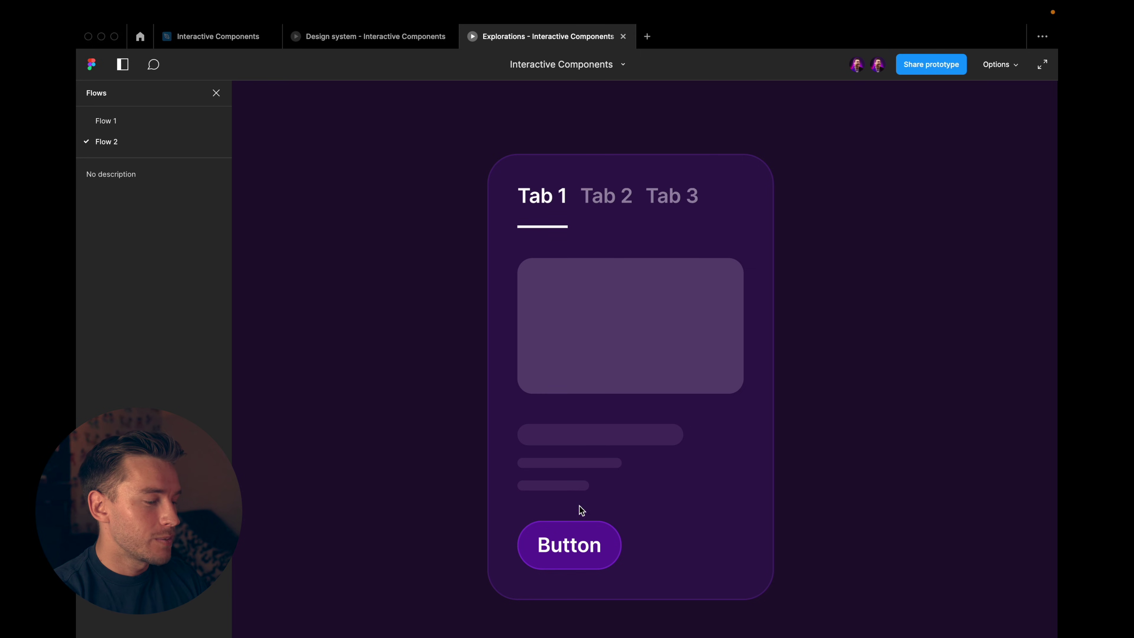